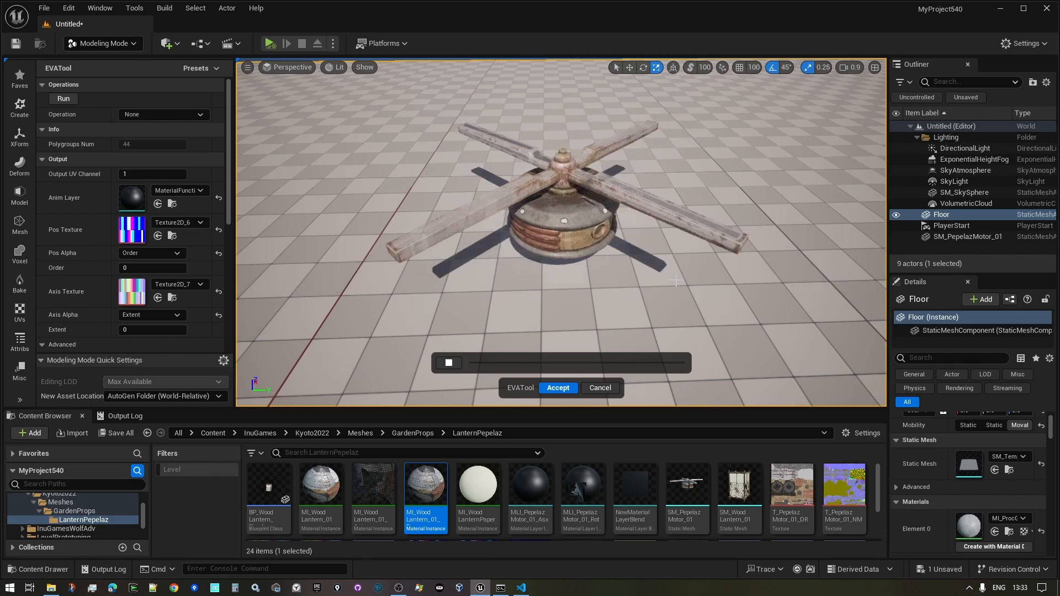
- Orbit around the animating motor, then stop the preview at its rest pose
alt+drag(686, 273, 758, 294)
right_drag(676, 287, 688, 279)
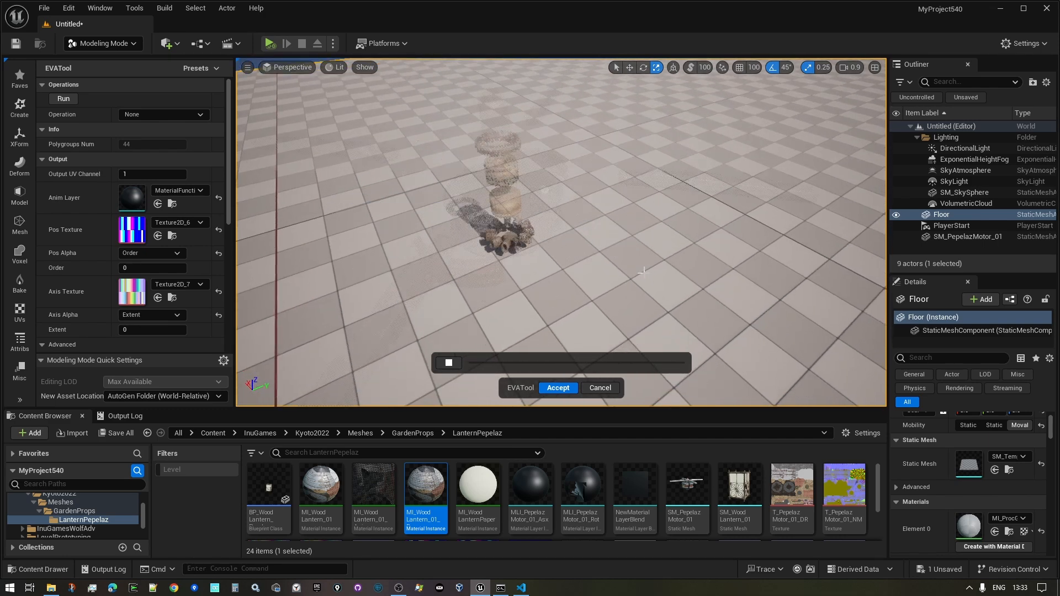
right_drag(642, 271, 635, 275)
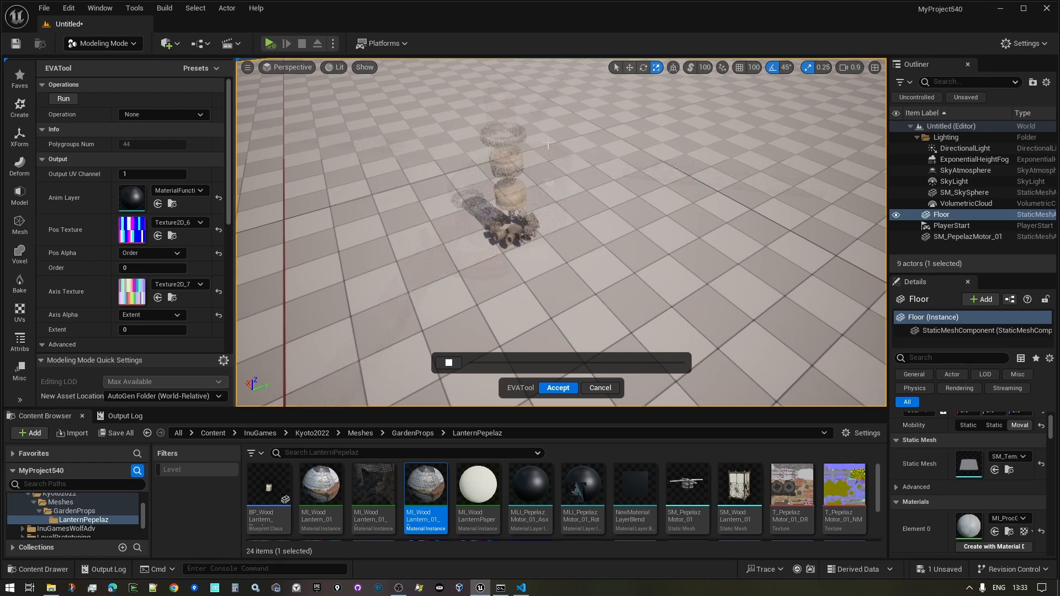
click(449, 362)
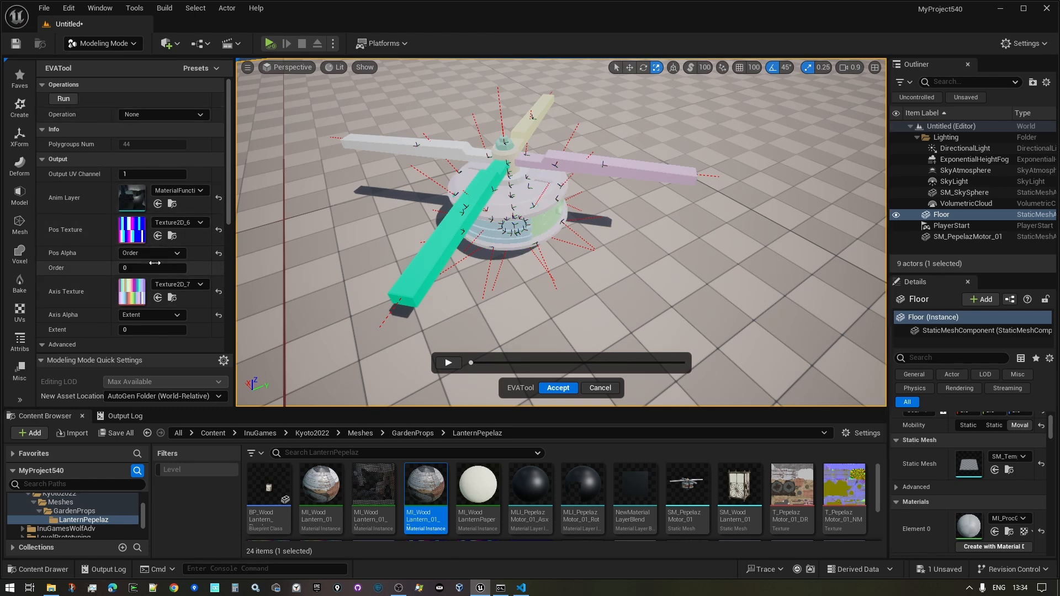
scroll(62, 263, down, 2)
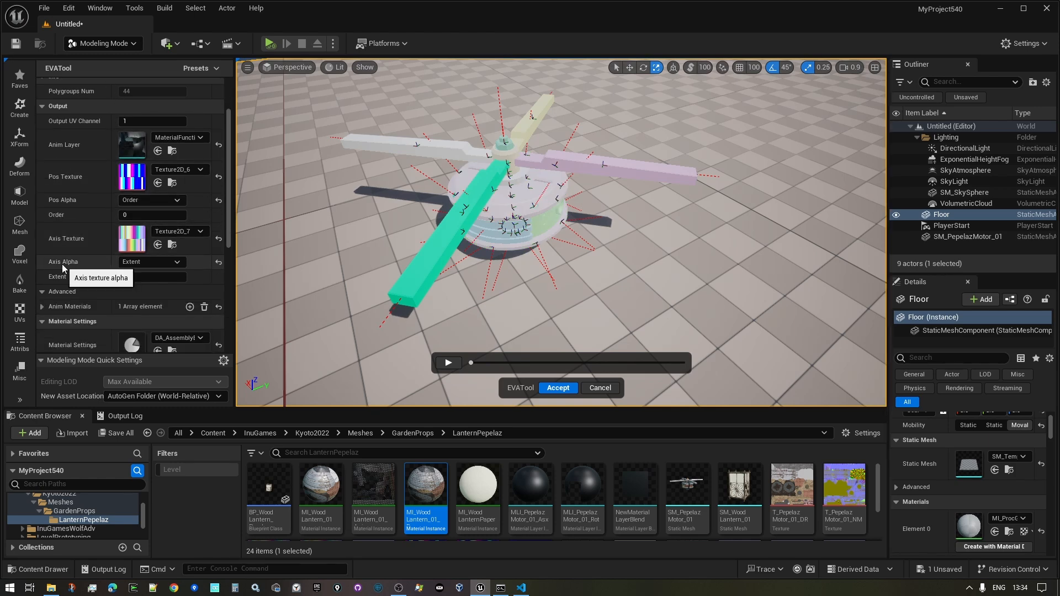
scroll(68, 240, up, 3)
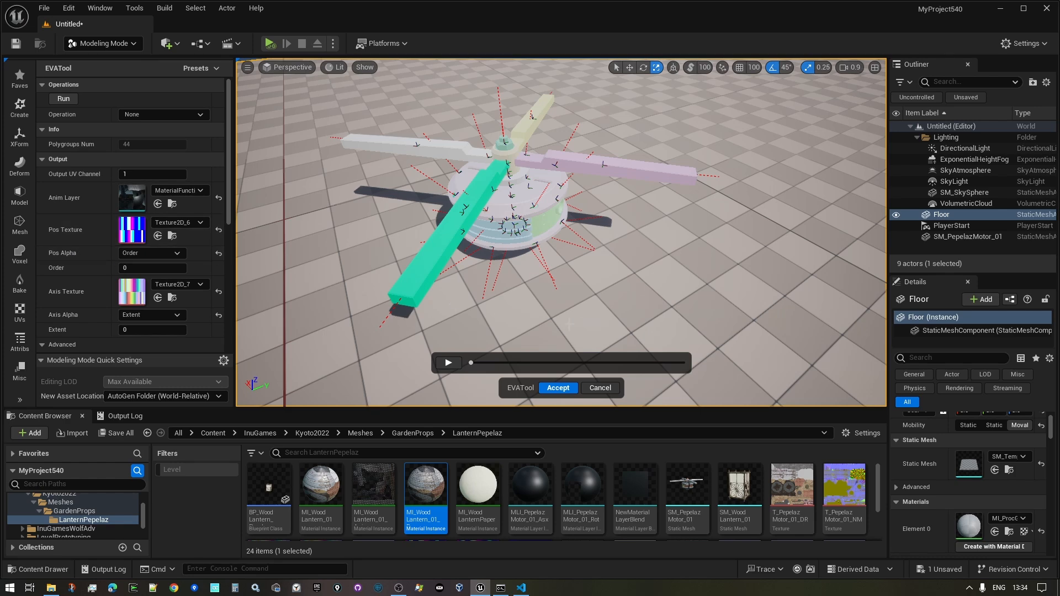
right_drag(684, 298, 666, 287)
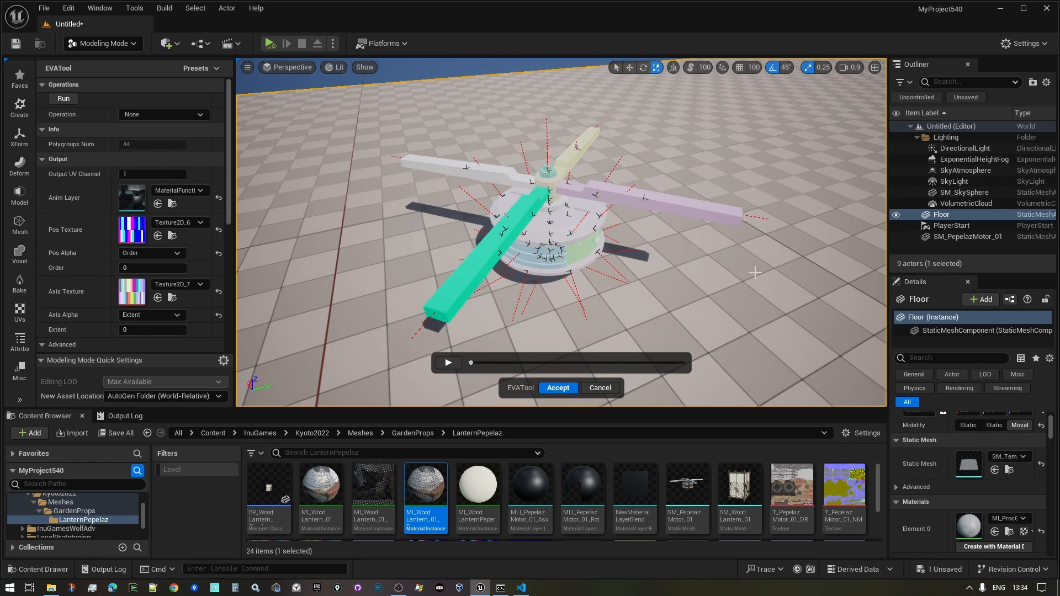
key(d)
mouse_move(755, 272)
right_down()
mouse_move(720, 278)
mouse_move(743, 279)
right_up()
key(w)
key(d)
key(a)
key(s)
key(a)
key(w)
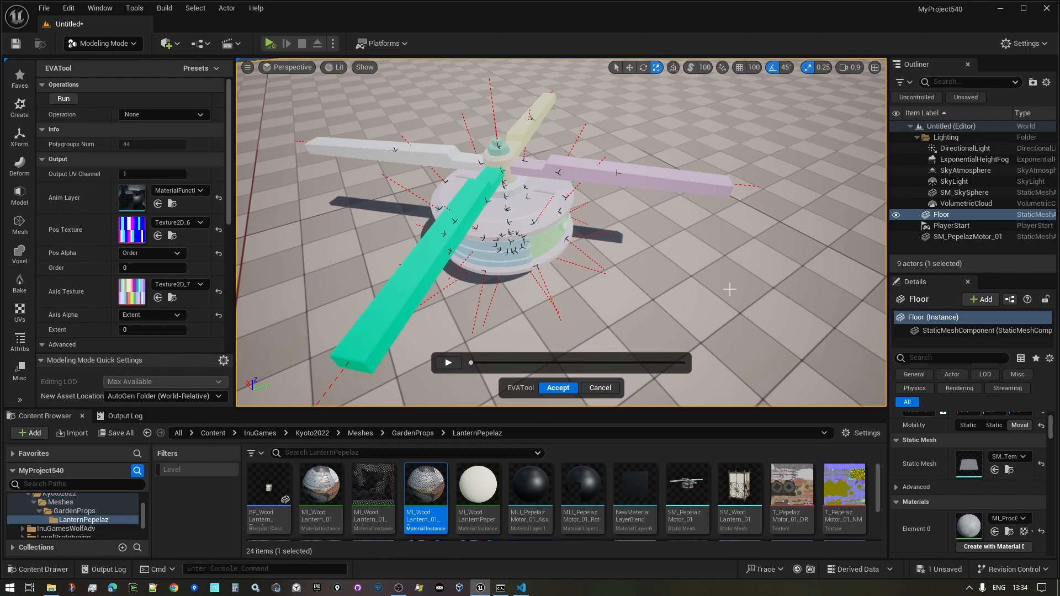
key(d)
right_drag(730, 289, 730, 284)
key(s)
key(a)
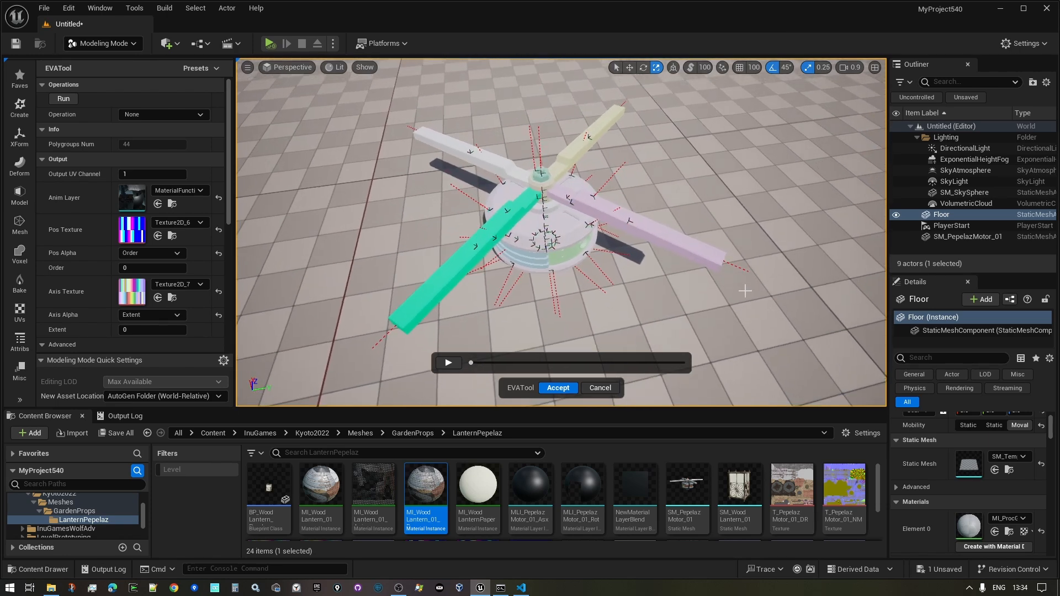
right_drag(675, 296, 671, 297)
key(w)
key(s)
key(w)
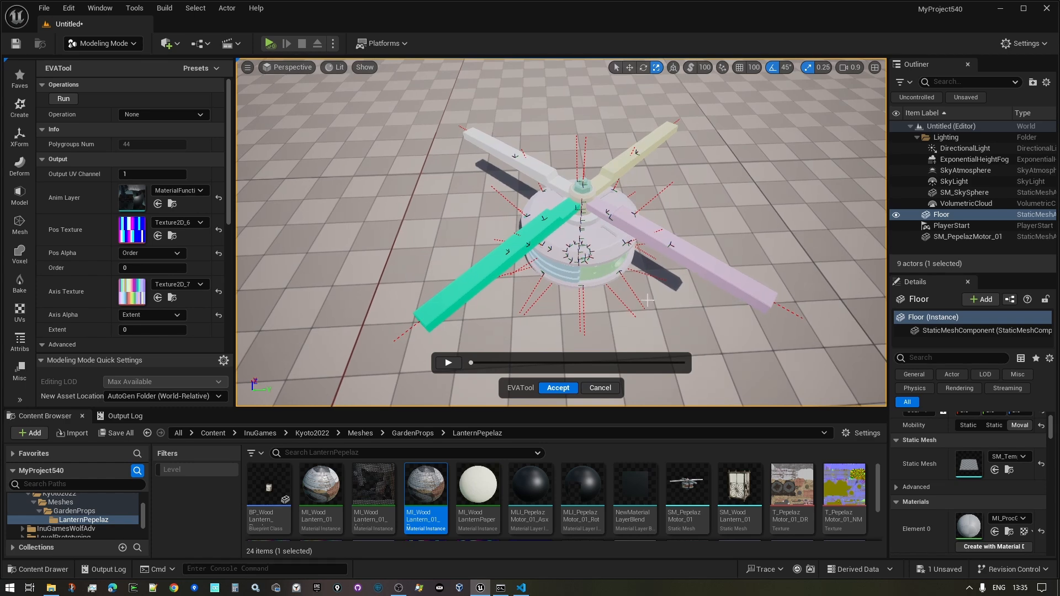
right_drag(629, 302, 425, 138)
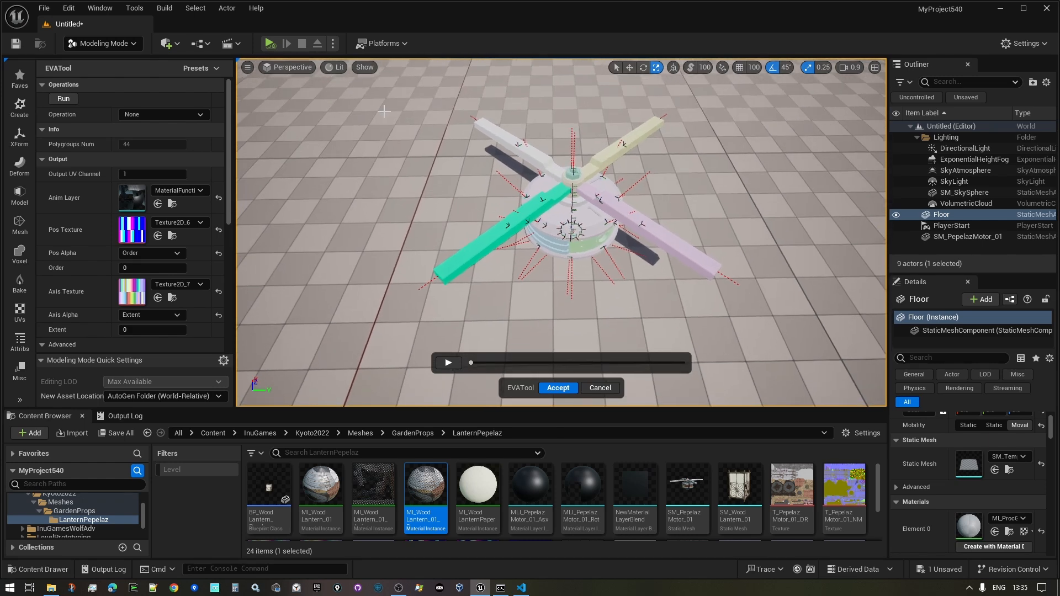
drag(377, 103, 498, 276)
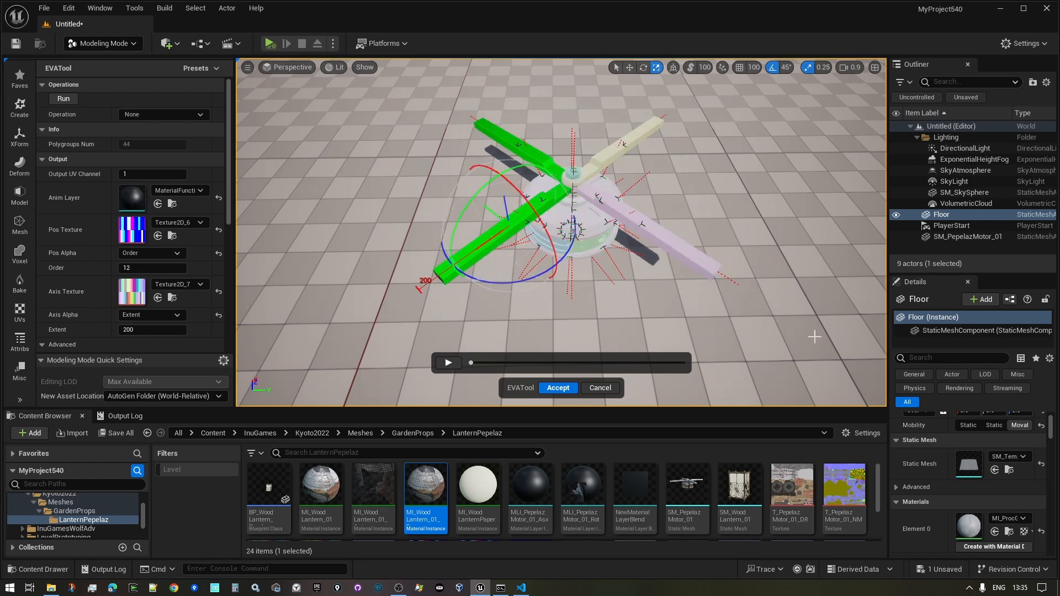
- Marquee-select the left and right blade pairs to check their Order 12 and Extent 200
drag(814, 336, 642, 80)
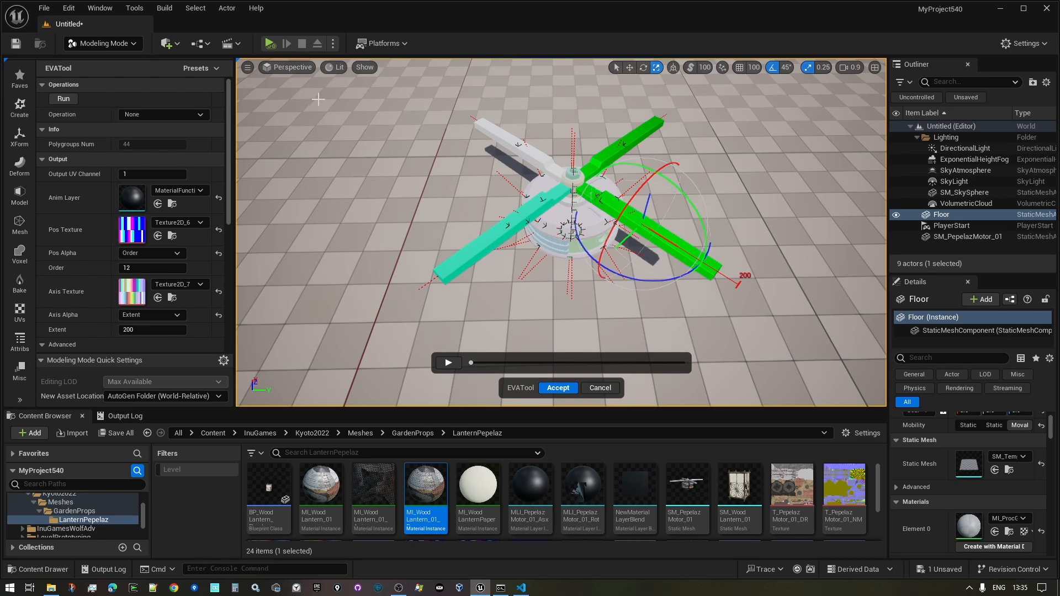
drag(348, 94, 505, 318)
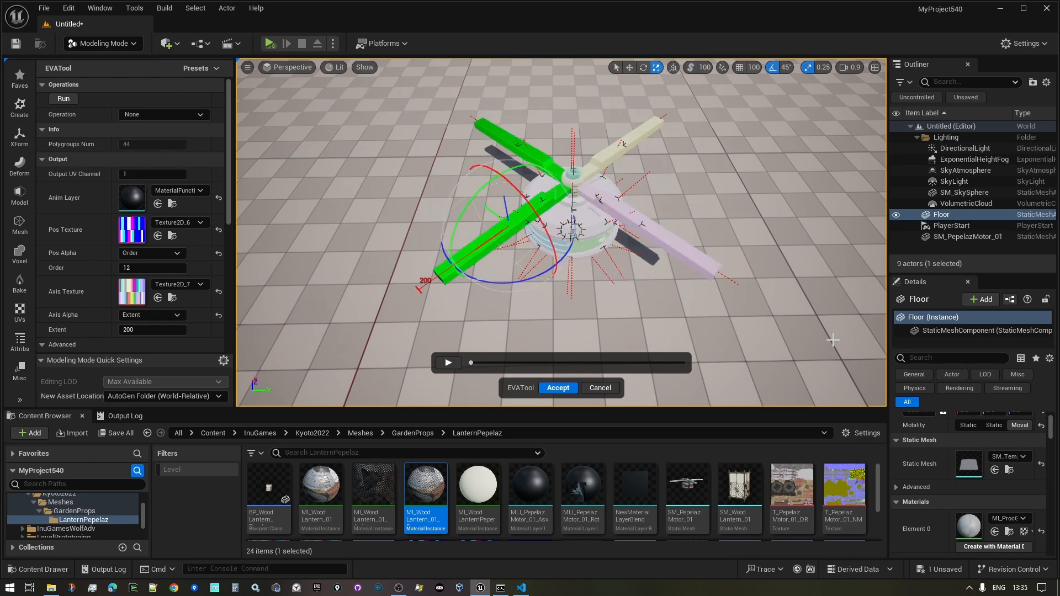
drag(833, 340, 654, 93)
mouse_move(749, 196)
right_down()
mouse_move(772, 194)
mouse_move(752, 192)
right_up()
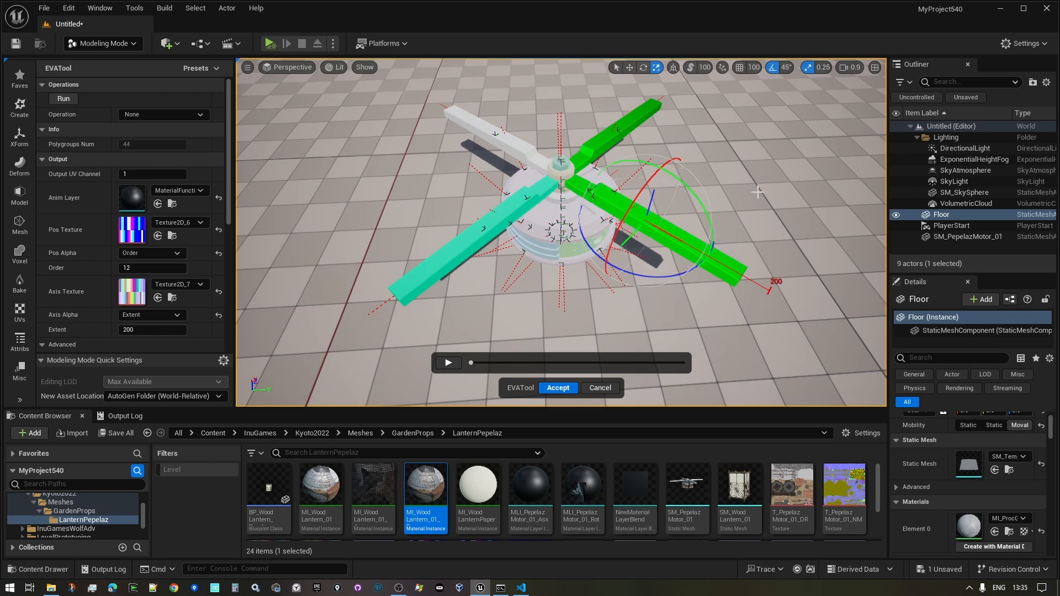
right_drag(758, 194, 748, 195)
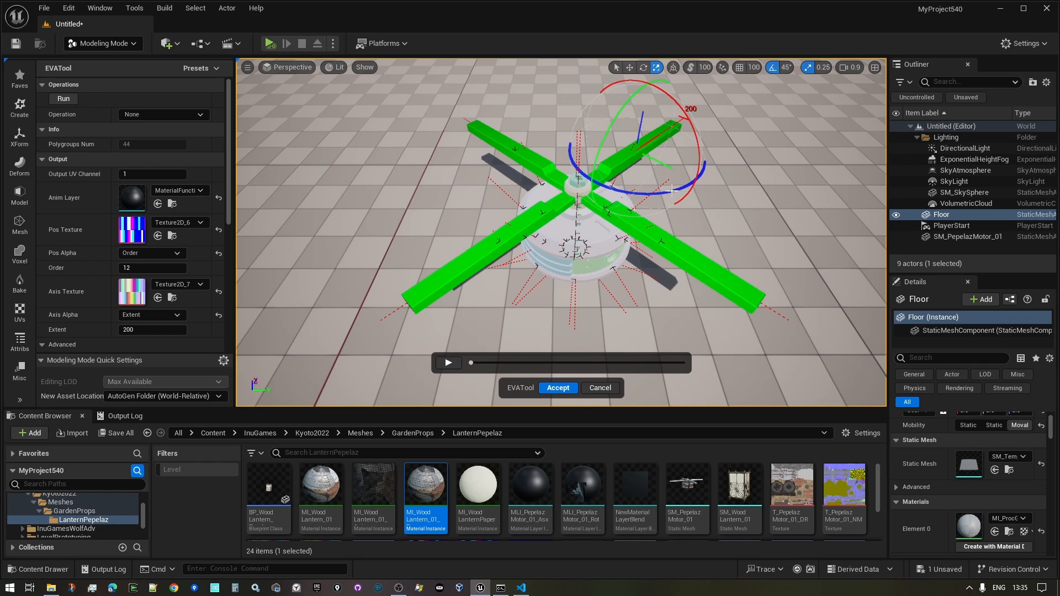
- Try rotating and moving the blades' pivot, then undo both changes
mouse_move(688, 224)
right_down()
mouse_move(704, 220)
mouse_move(689, 223)
right_up()
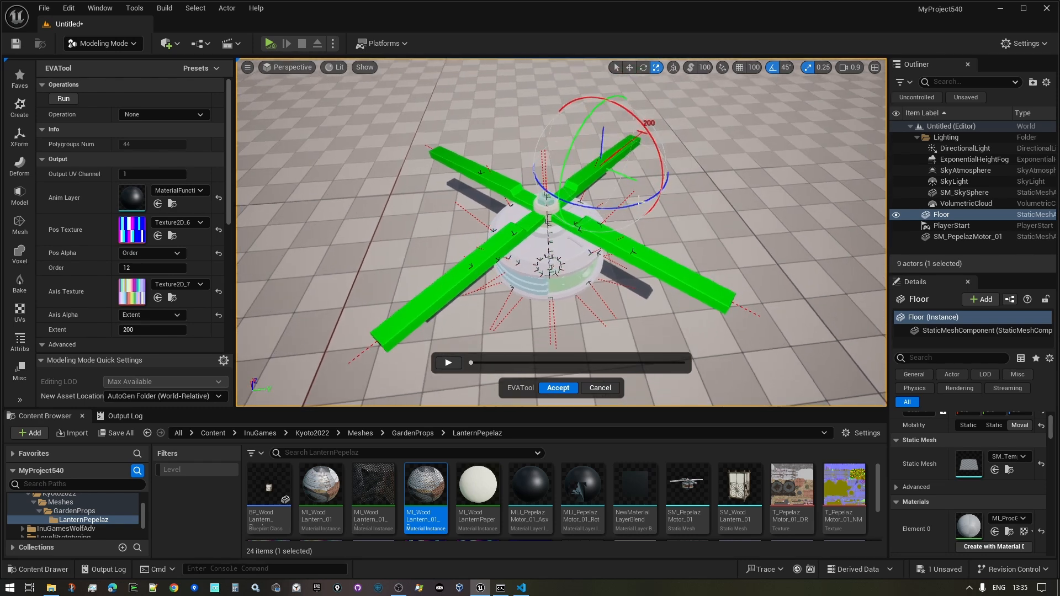
mouse_move(640, 203)
mouse_down()
mouse_move(734, 147)
mouse_move(660, 193)
mouse_move(582, 203)
mouse_move(684, 188)
mouse_move(665, 218)
mouse_move(656, 205)
mouse_up()
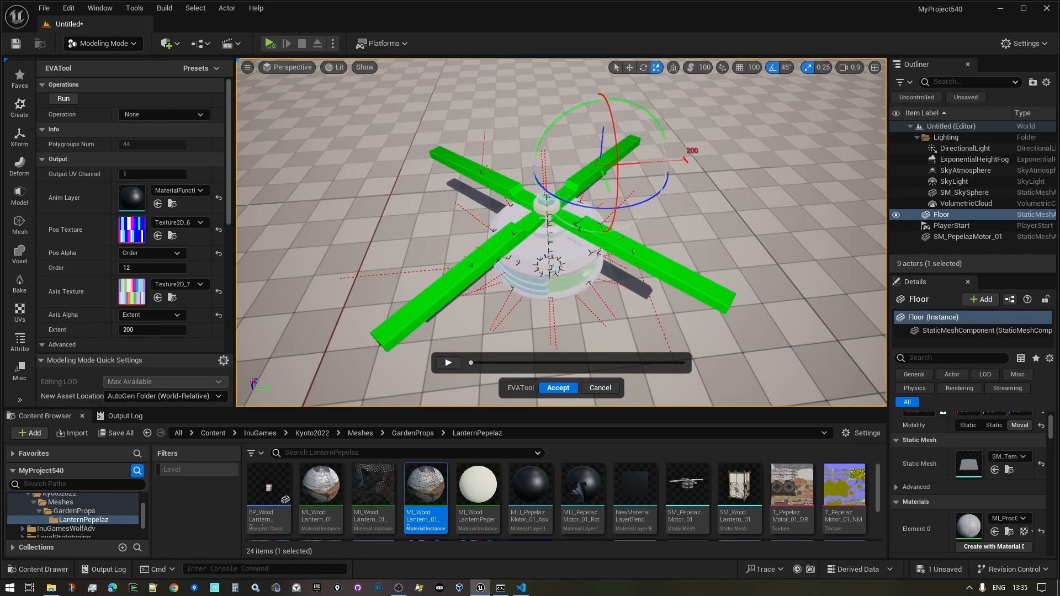
drag(614, 176, 653, 225)
drag(596, 151, 678, 198)
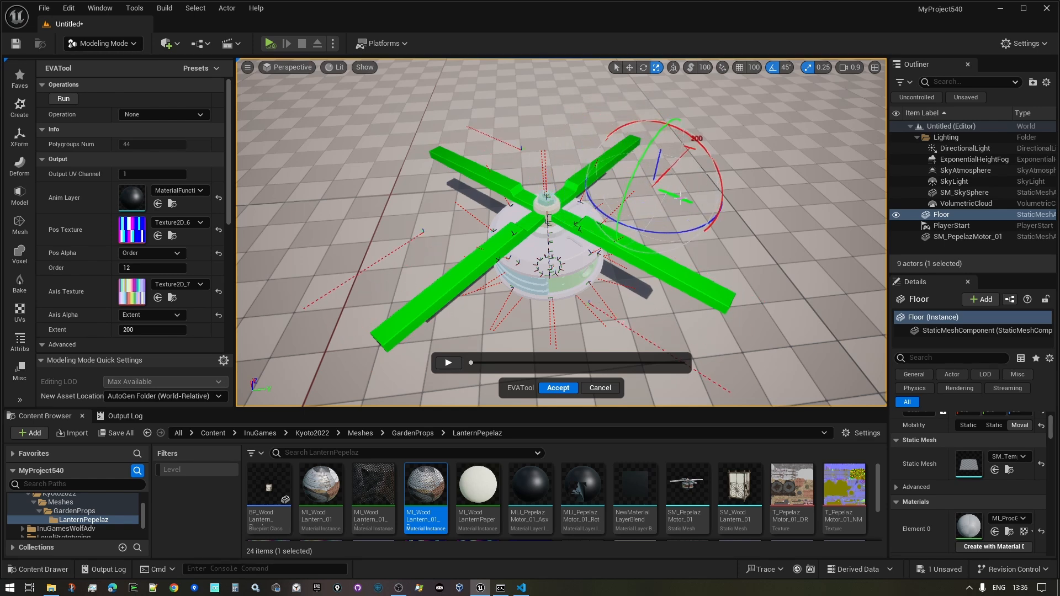
key(ctrl+z)
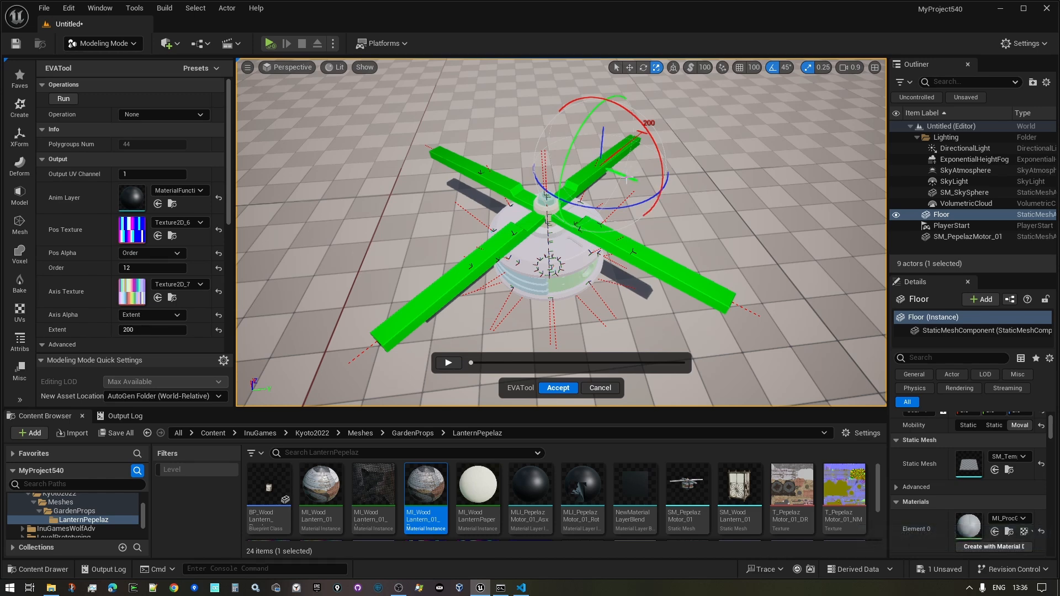
drag(626, 178, 673, 218)
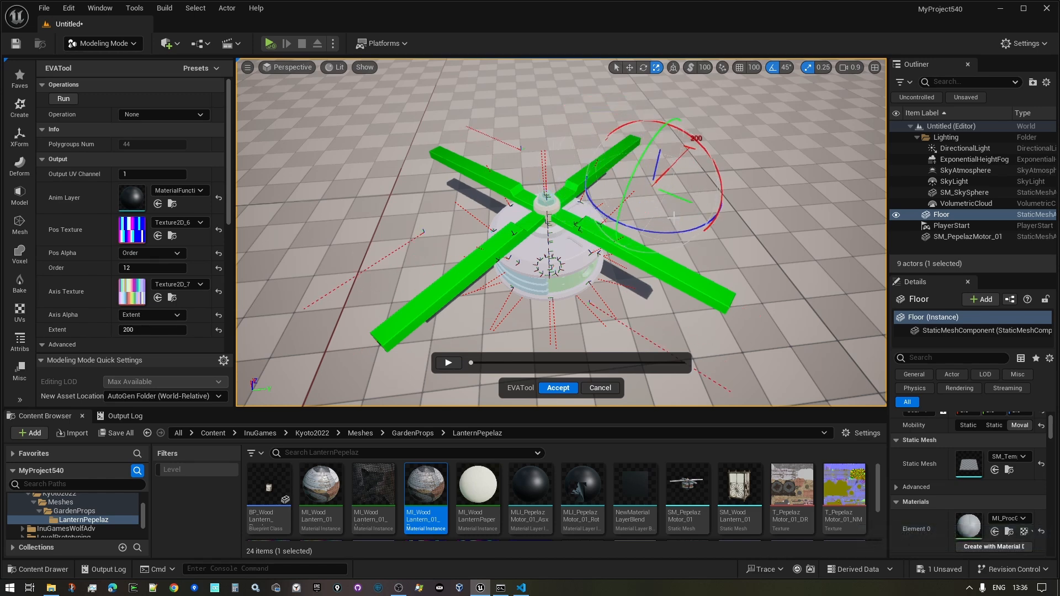
key(ctrl+z)
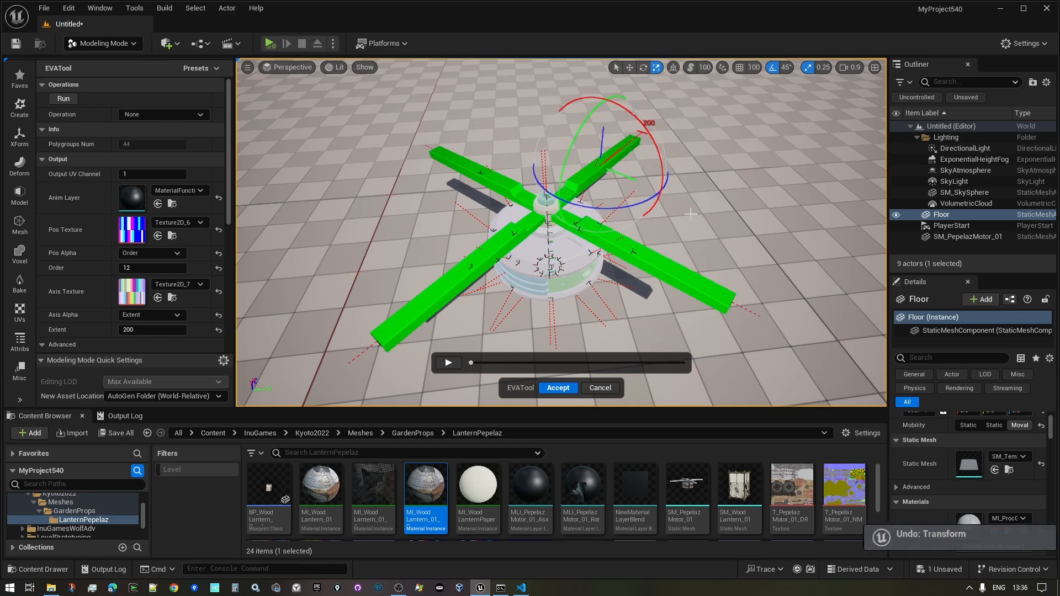
right_drag(731, 201, 717, 173)
- Hide the motor housing and all four rotor arms to expose the inner parts
key(w)
key(s)
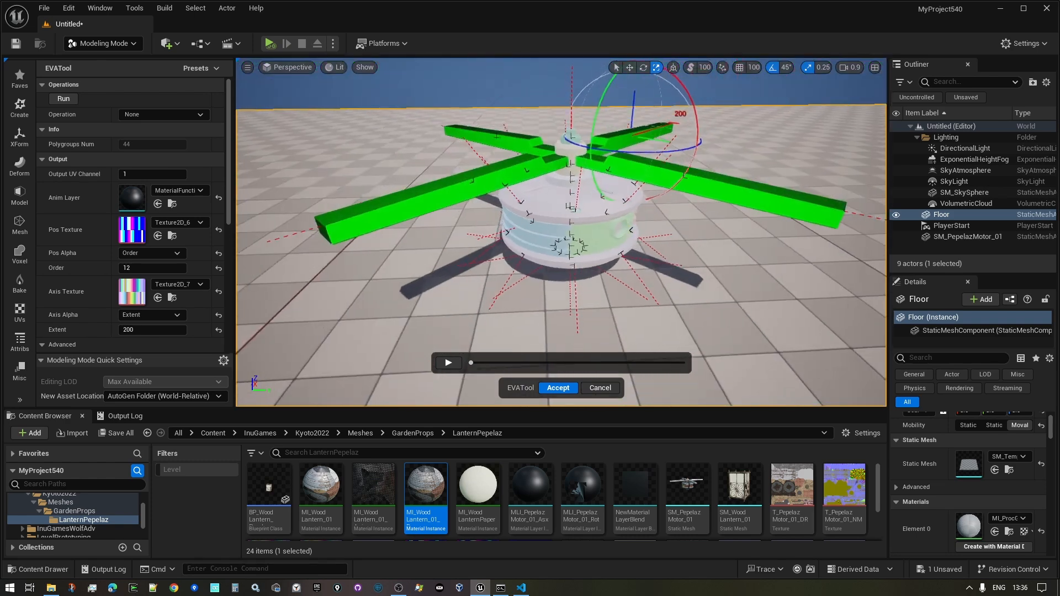
click(551, 208)
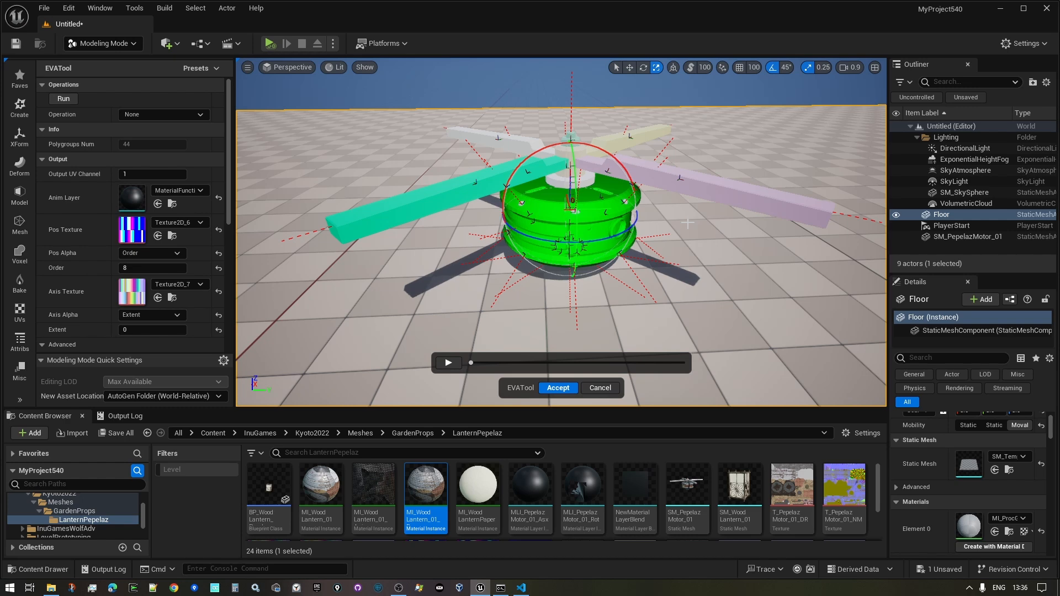
right_drag(710, 264, 710, 257)
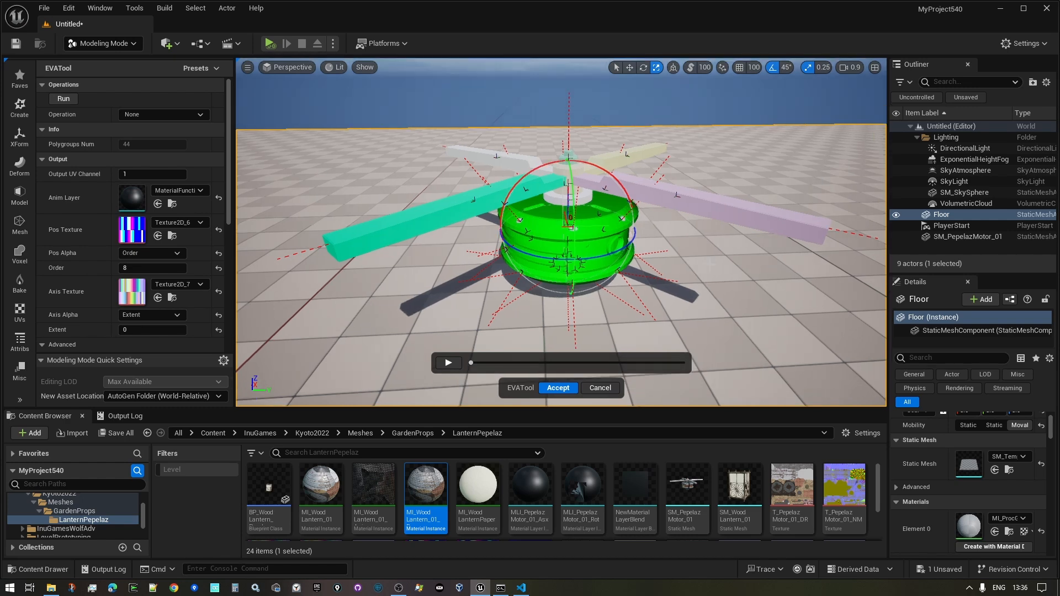
key(h)
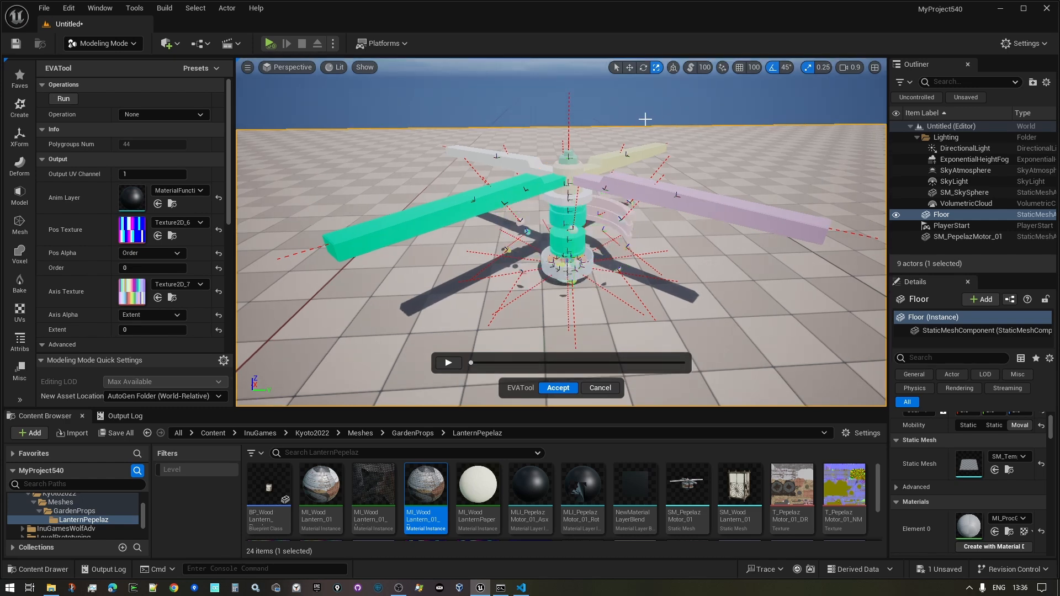
click(671, 212)
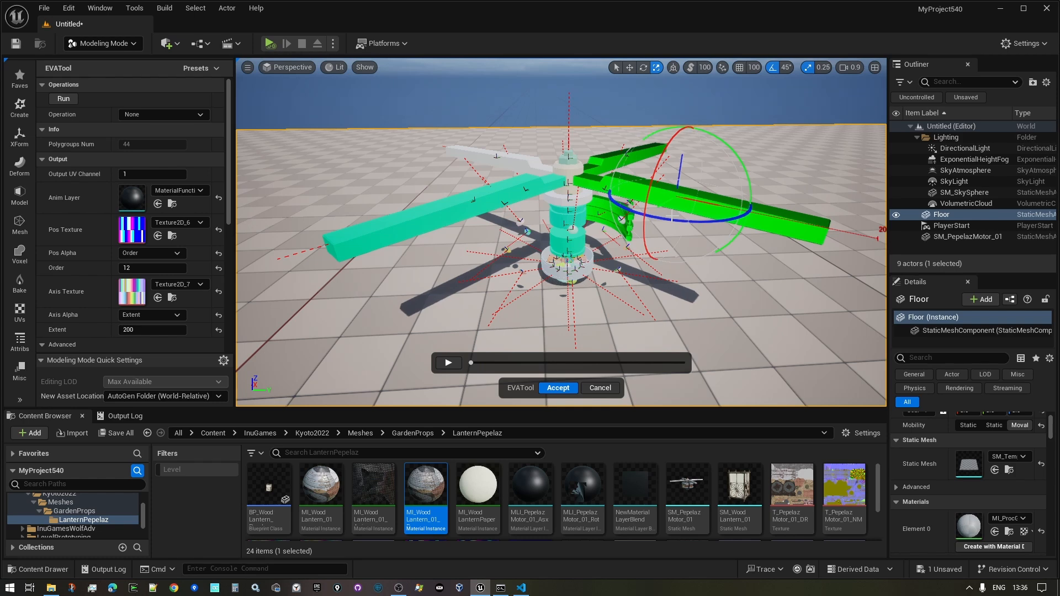
key(h)
drag(395, 123, 461, 241)
key(h)
- Inspect the upper and lower inner cylinders (Order 4 and Order 3, Extent 100), then clear the selection
right_drag(662, 279, 582, 304)
key(w)
click(592, 257)
key(w)
key(s)
key(q)
click(592, 251)
key(e)
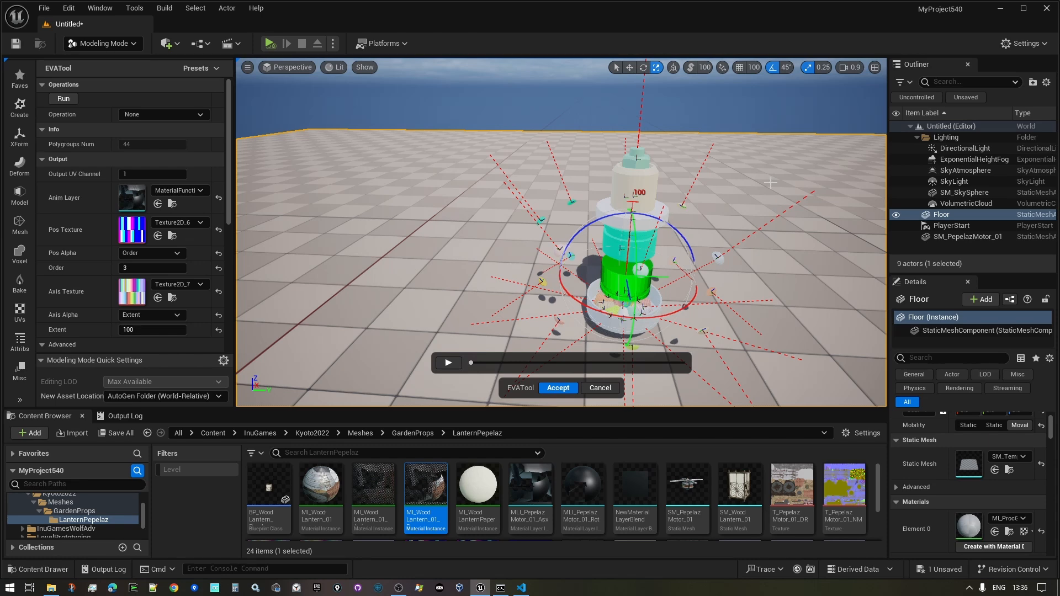
right_click(757, 169)
click(744, 155)
right_drag(744, 156, 749, 207)
- Play the vertex animation preview and fly around the cyan mesh
key(e)
key(w)
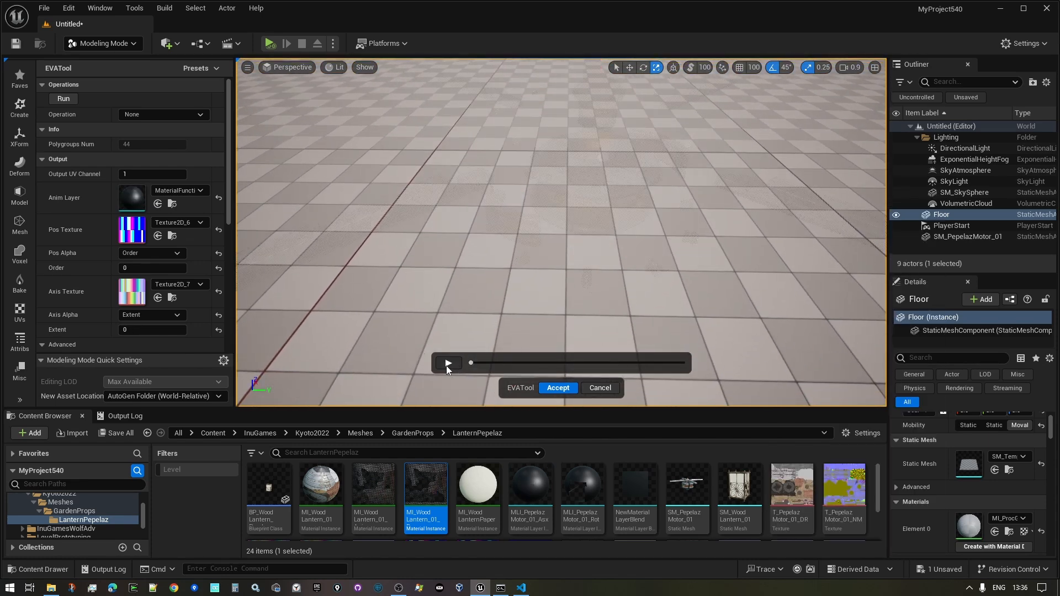
click(445, 365)
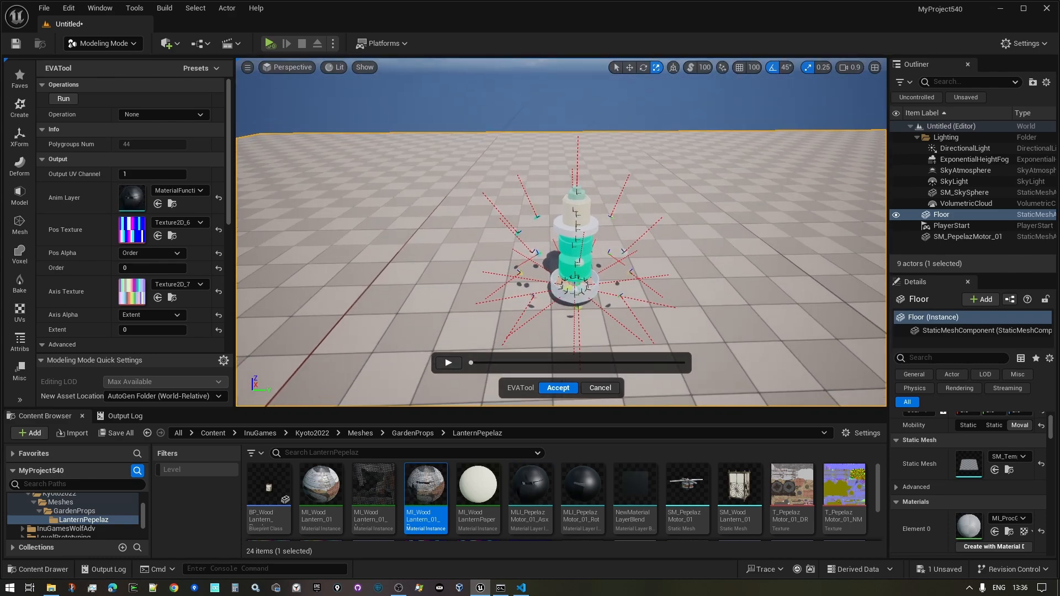
key(w)
right_drag(561, 232, 538, 252)
key(d)
right_drag(628, 274, 632, 272)
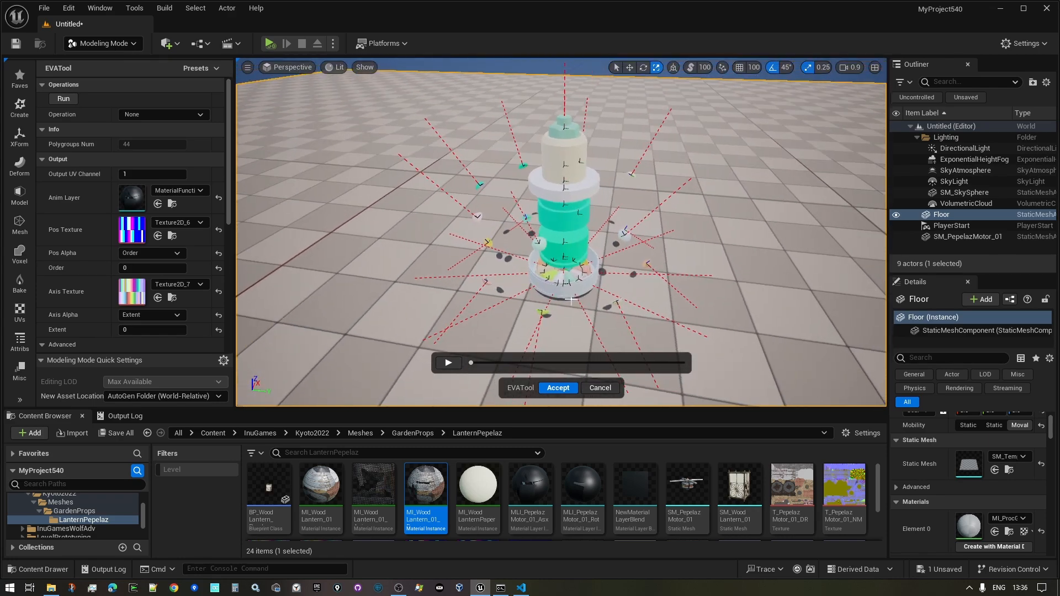
key(s)
right_drag(696, 261, 670, 245)
key(w)
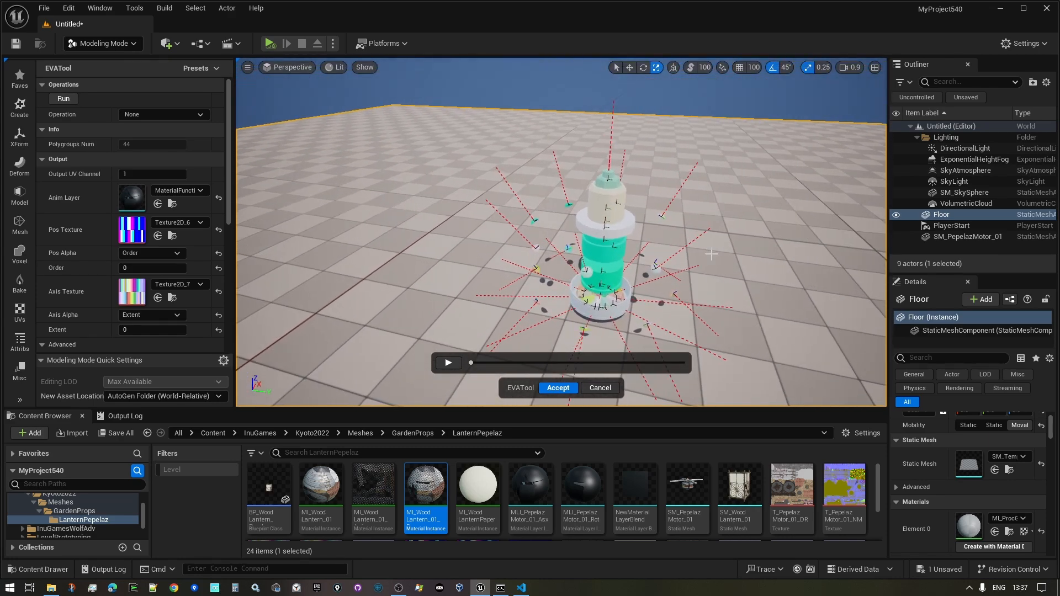
- Check the upper cylinder's Order 6, hide it, then unhide all motor parts
click(622, 229)
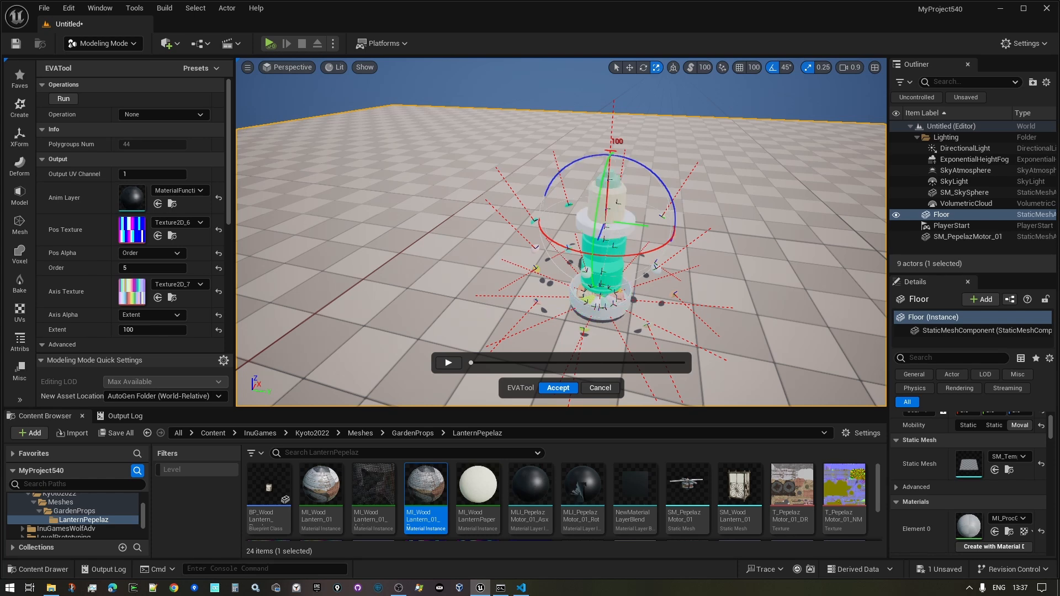
click(593, 205)
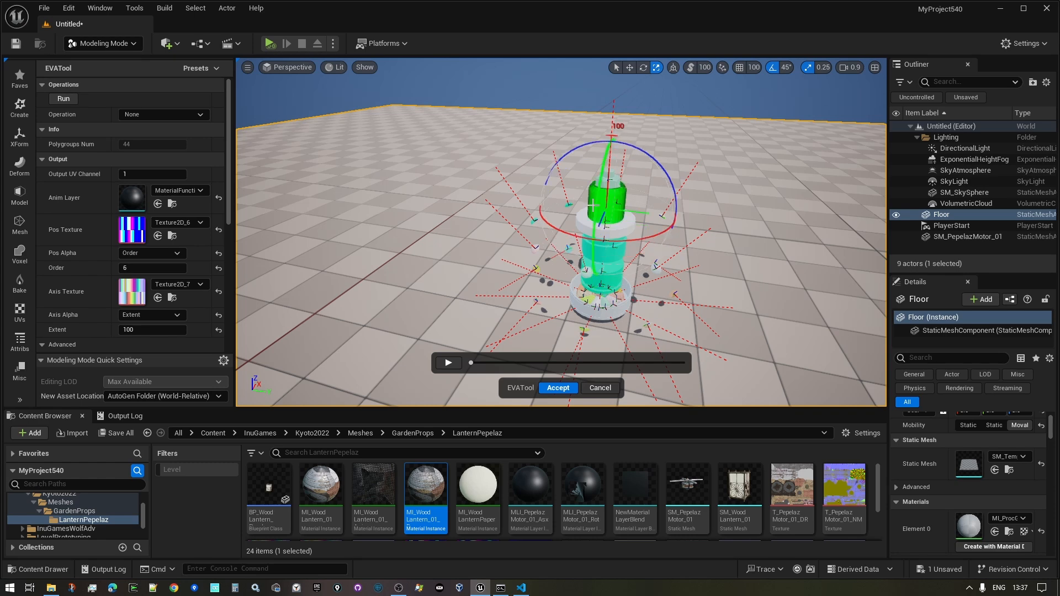
key(h)
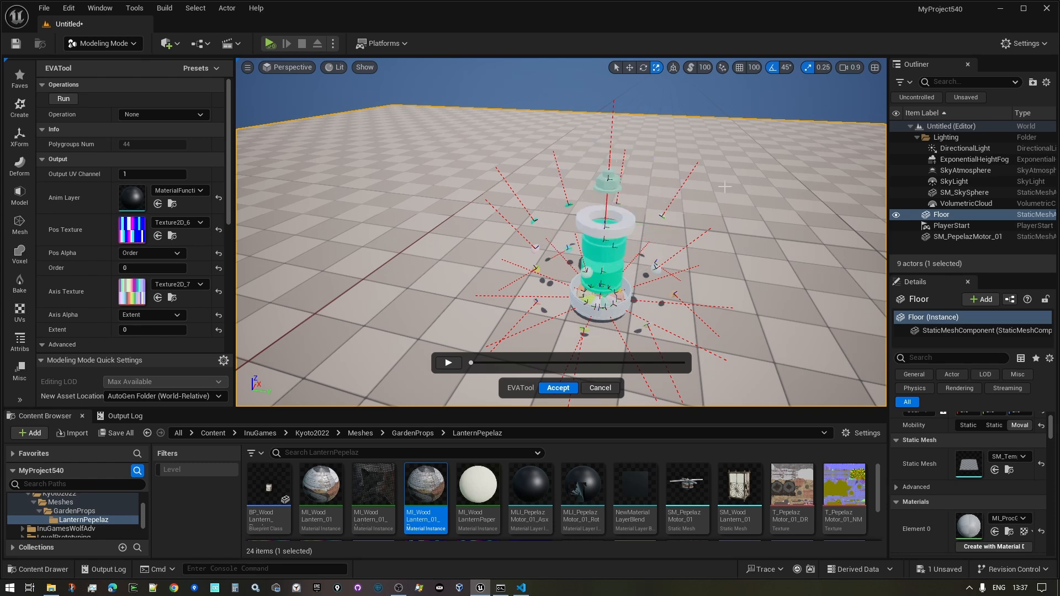
key(ctrl+h)
mouse_move(795, 202)
right_down()
mouse_move(805, 210)
mouse_move(797, 221)
right_up()
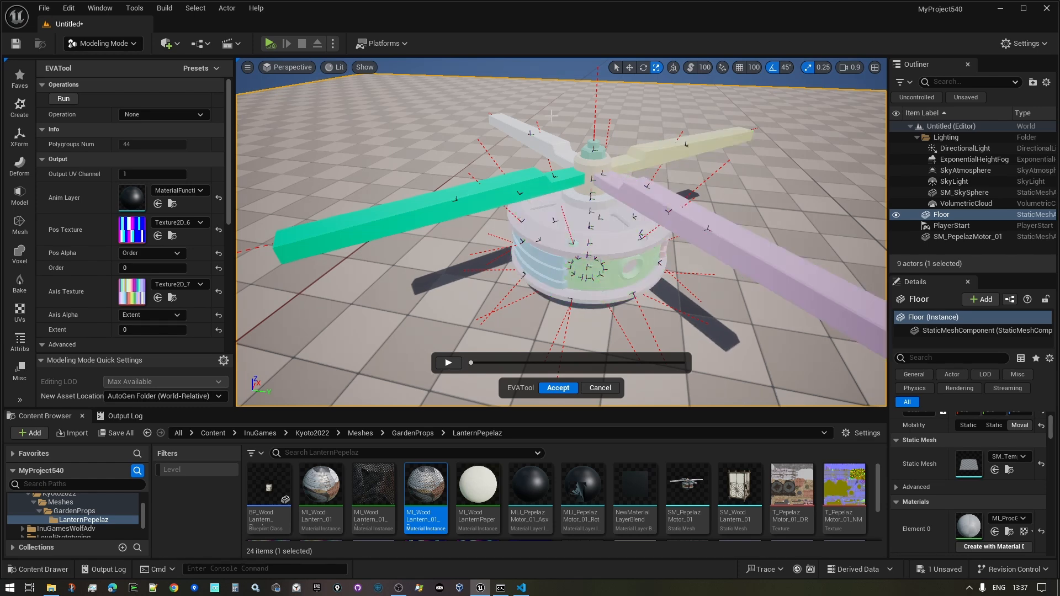
drag(515, 115, 685, 181)
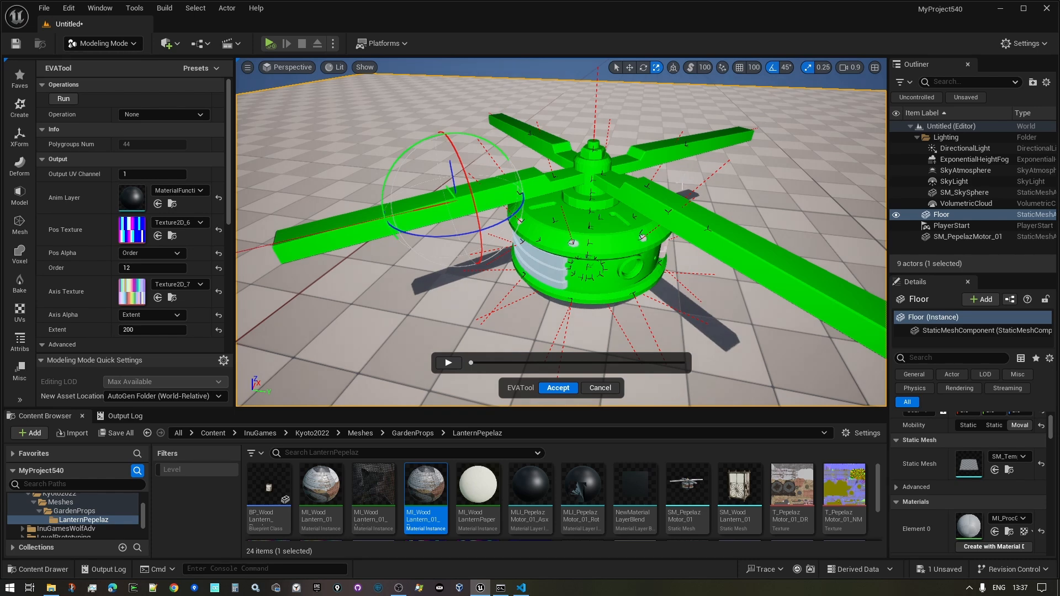
click(693, 205)
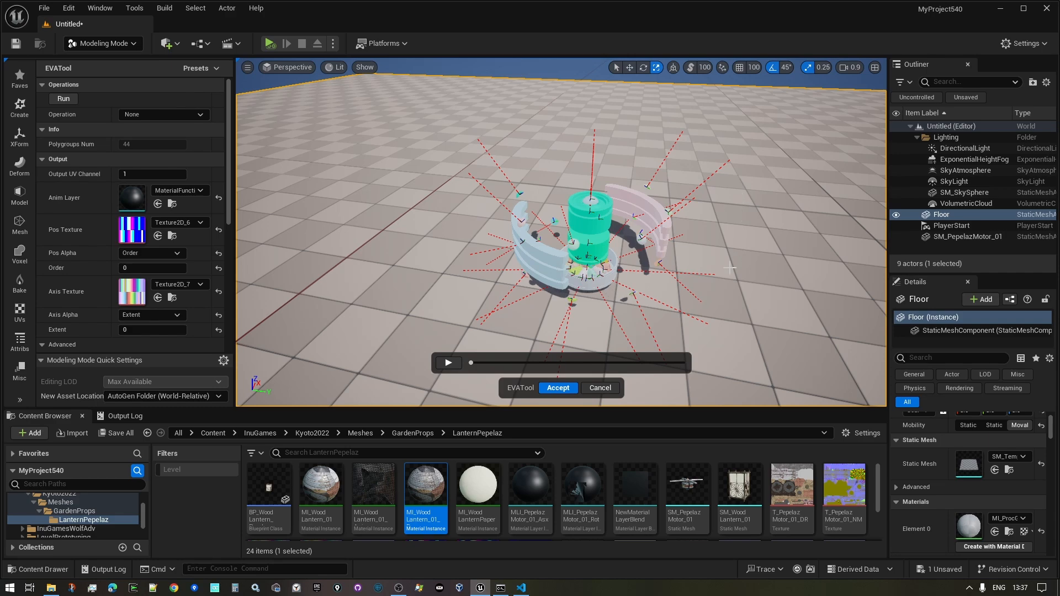
key(ctrl+h)
key(w)
mouse_move(771, 202)
right_down()
mouse_move(771, 188)
mouse_move(767, 216)
mouse_move(777, 191)
right_up()
key(s)
key(s)
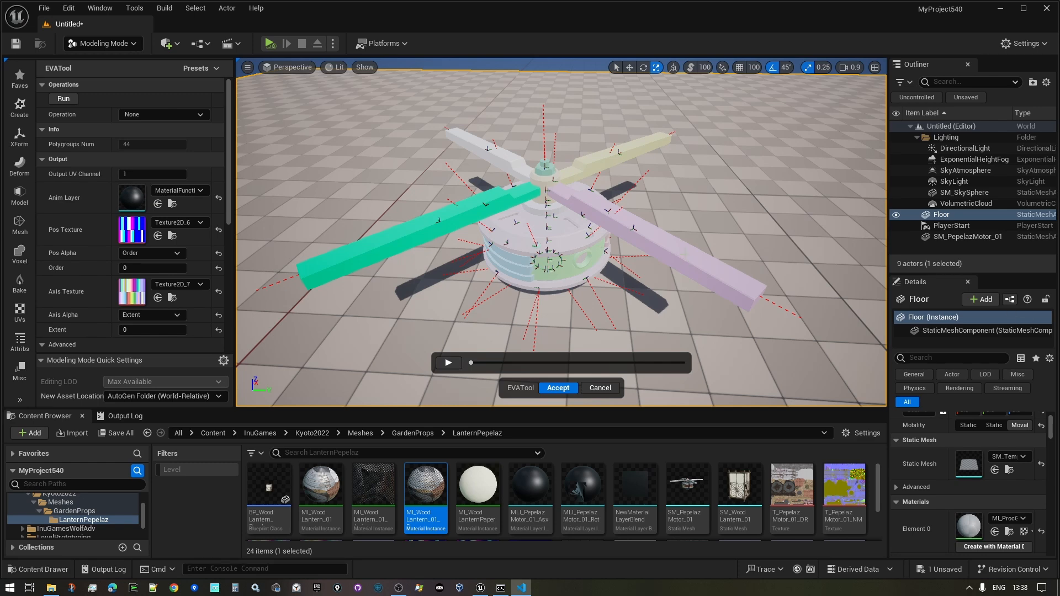
- Select the lilac fan blade and fly the view around it
click(634, 226)
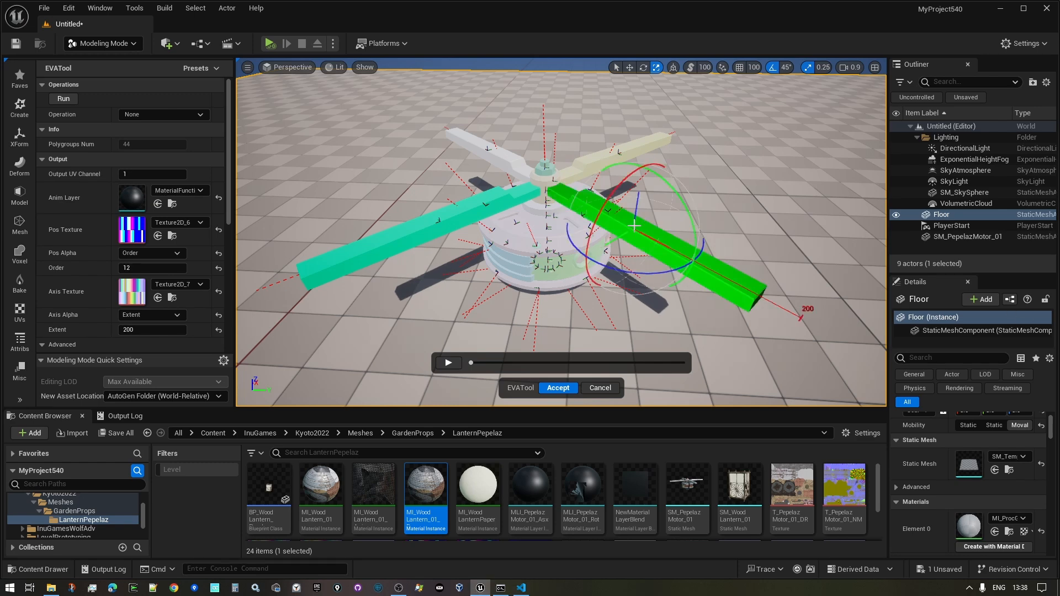
key(w)
mouse_move(643, 228)
right_down()
mouse_move(686, 228)
mouse_move(635, 238)
mouse_move(734, 220)
mouse_move(689, 225)
mouse_move(724, 205)
right_up()
key(s)
key(d)
key(w)
key(a)
key(d)
key(w)
key(s)
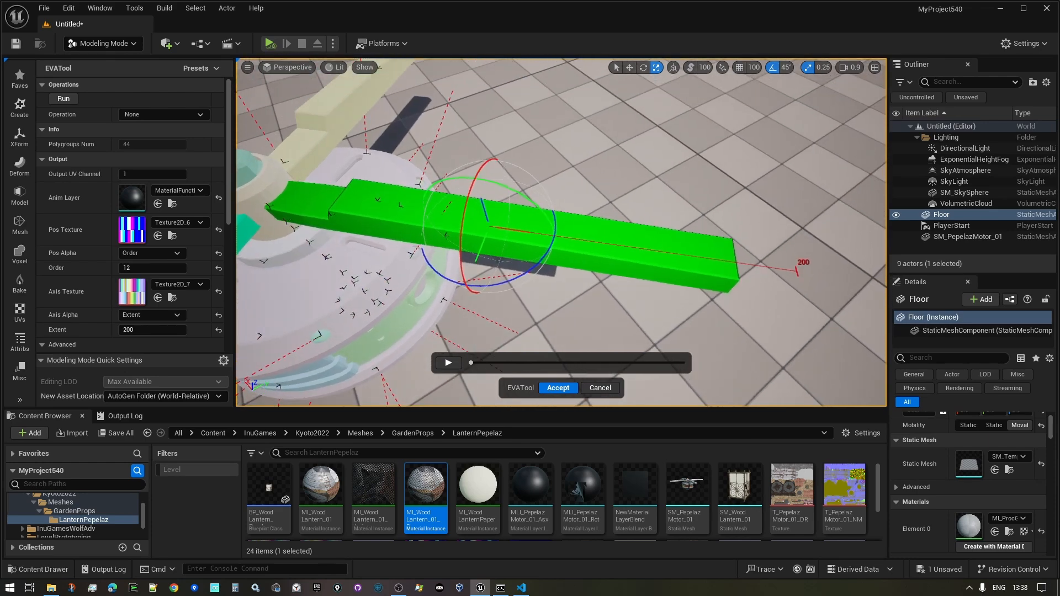
- Drag the lilac blade's red axis extent handle to 223
mouse_move(709, 242)
alt+mouse_down()
mouse_move(671, 242)
mouse_move(710, 241)
alt+mouse_up()
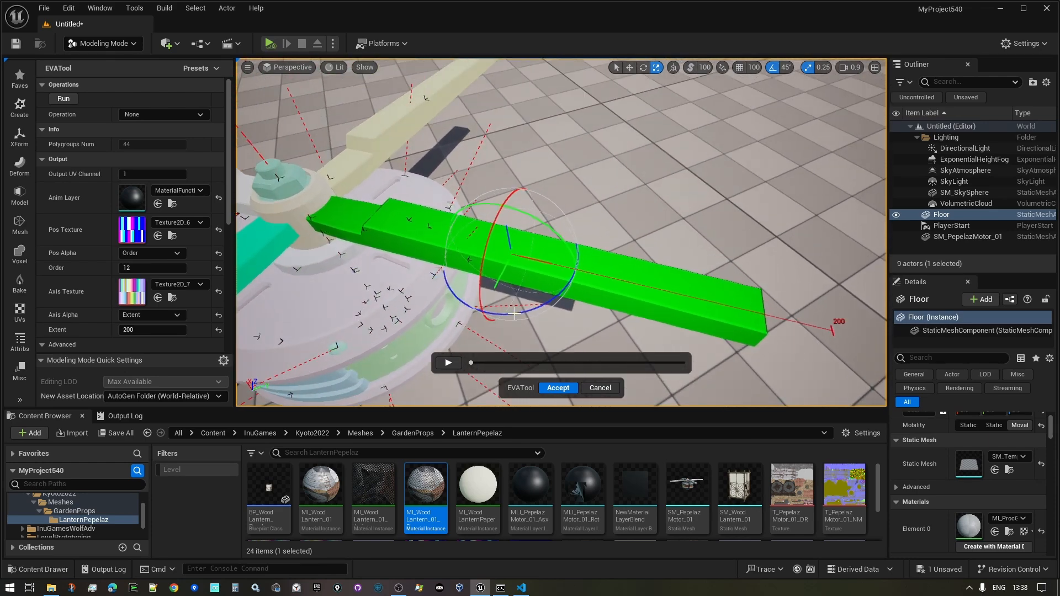
alt+drag(545, 274, 444, 233)
right_drag(505, 232, 664, 219)
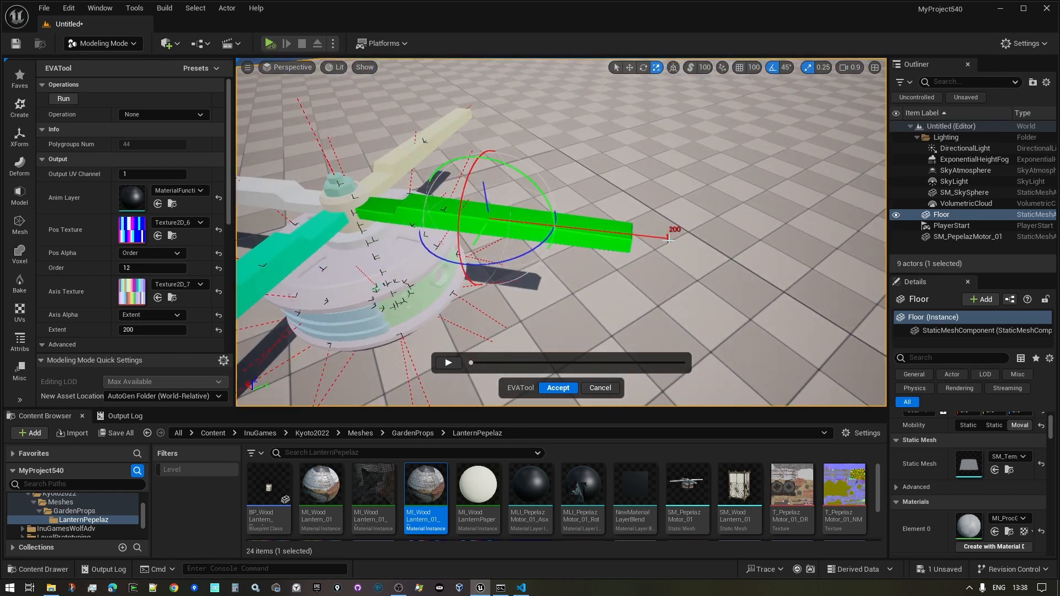
drag(669, 238, 556, 226)
drag(672, 243, 691, 256)
right_drag(475, 265, 373, 287)
- Select the Order 9 ring section, scrub the preview, and set its axis extent to 149
click(637, 207)
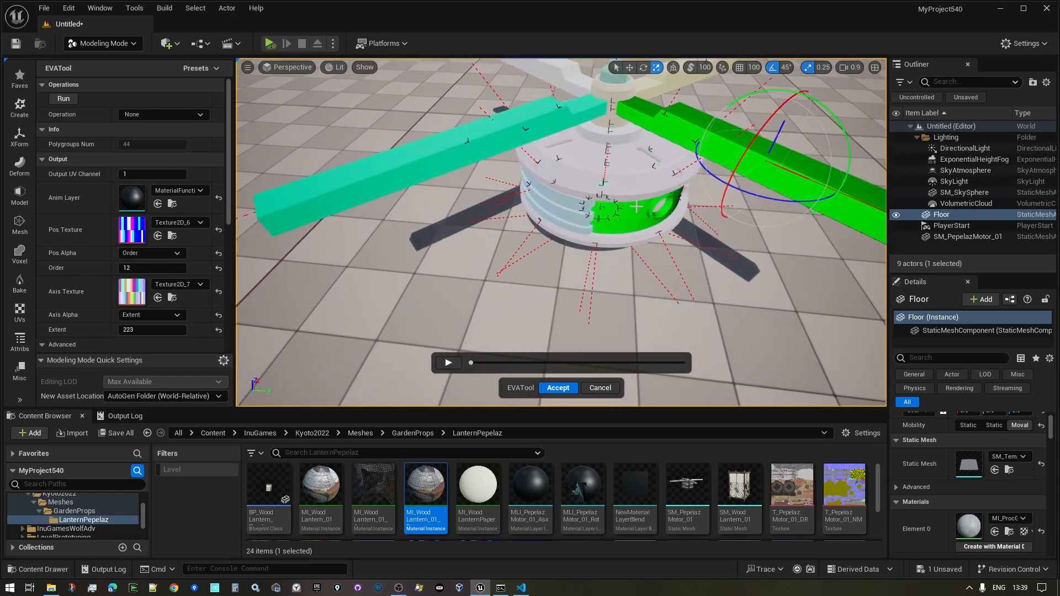
click(635, 207)
right_drag(634, 155, 436, 165)
click(439, 364)
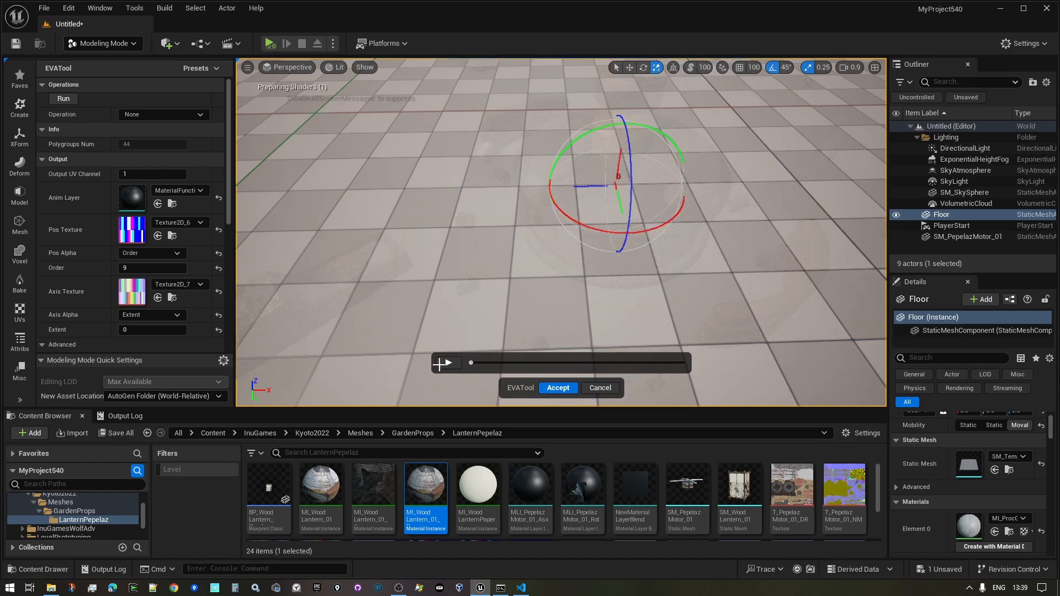
drag(470, 363, 452, 346)
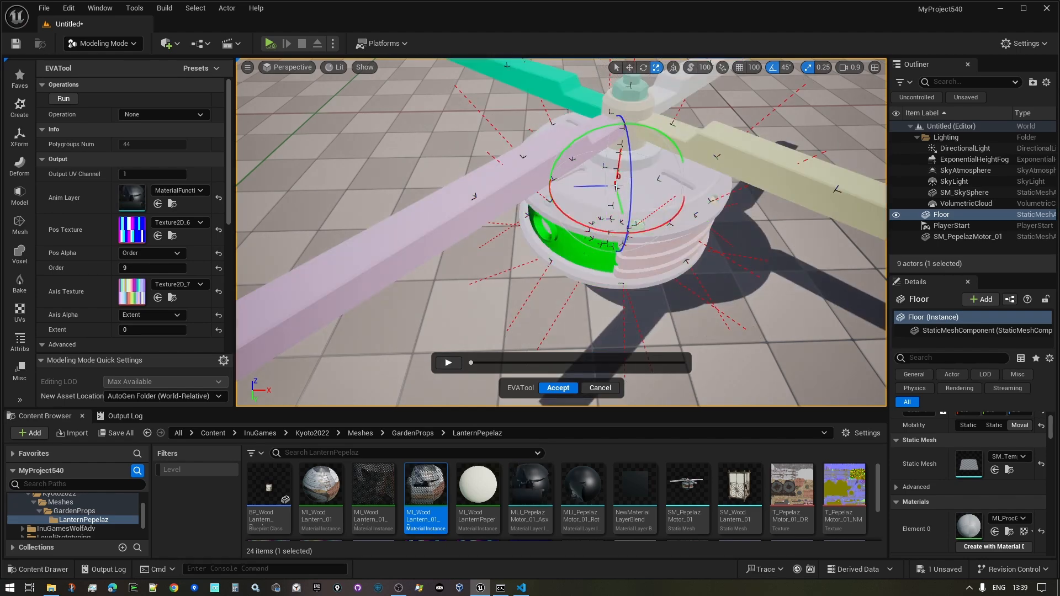
drag(668, 152, 704, 9)
right_drag(612, 216, 640, 204)
key(s)
key(w)
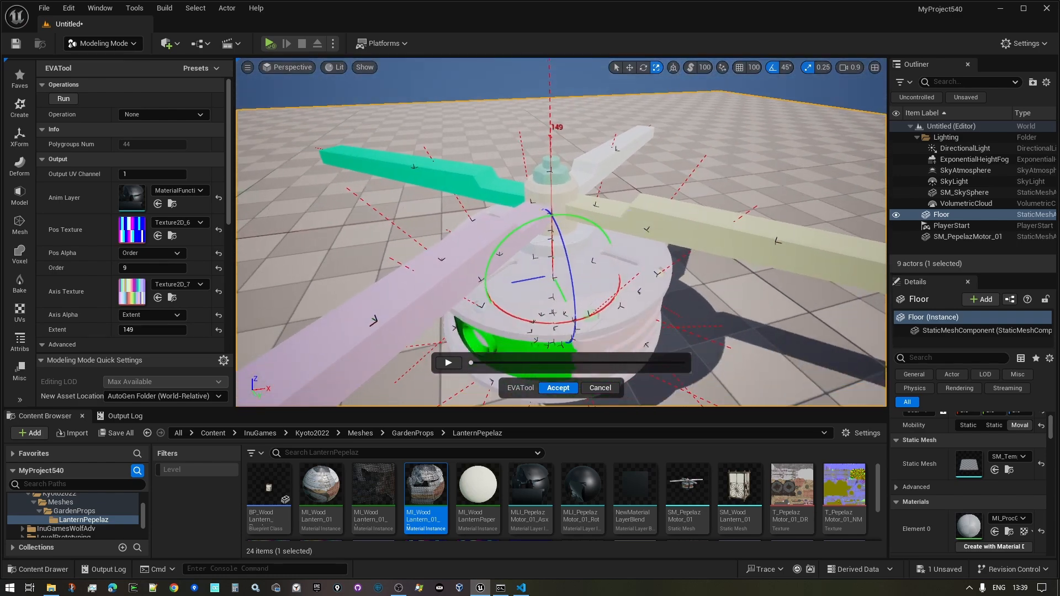
drag(473, 362, 658, 363)
- Drag the Order 9 section's red extent handle back down to 0 and orbit around the motor
right_drag(651, 217, 650, 195)
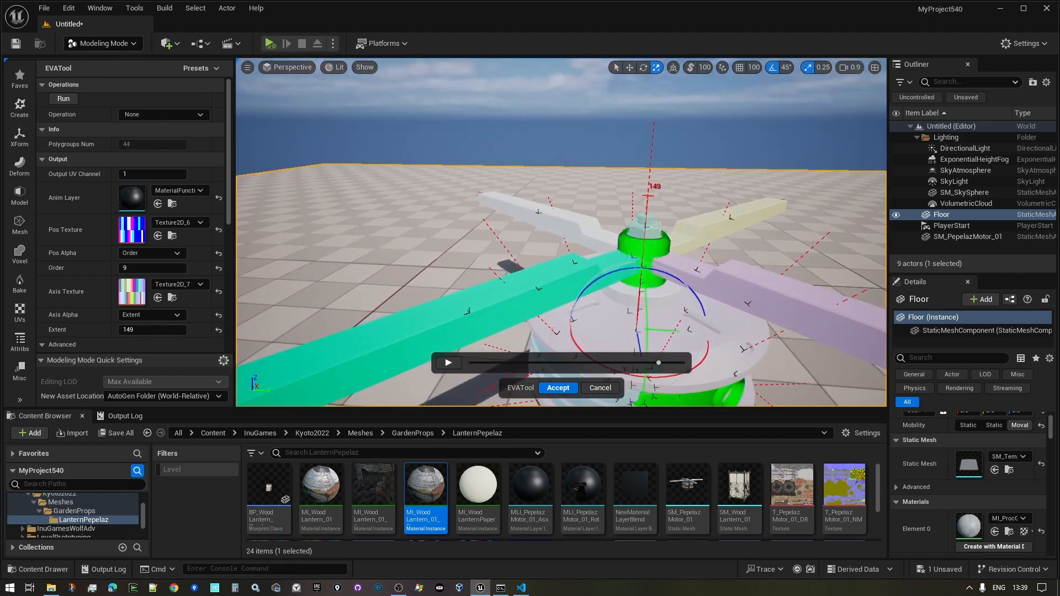
drag(649, 196, 618, 369)
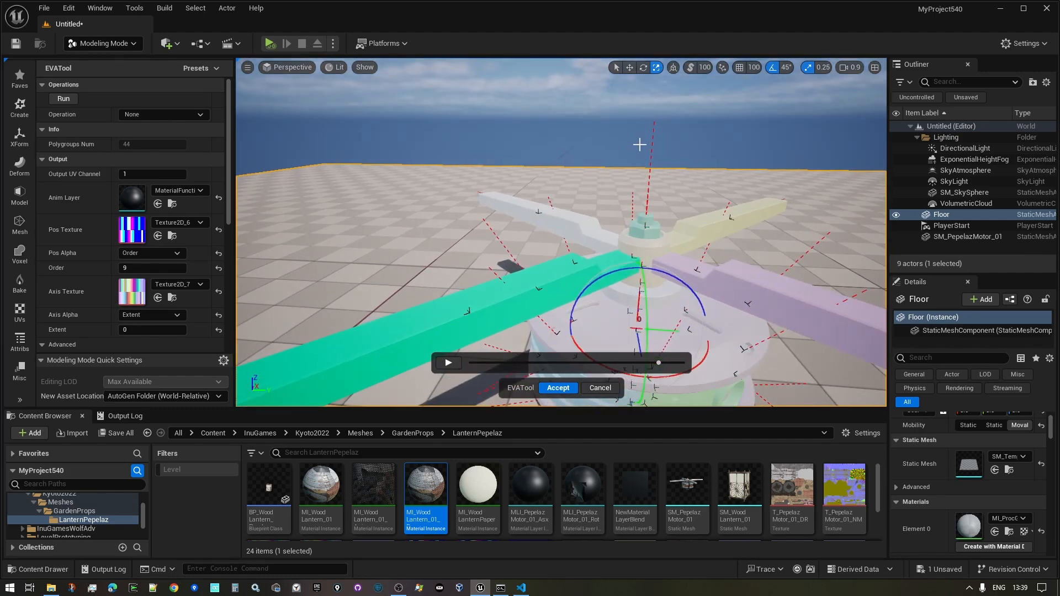
right_drag(639, 144, 663, 255)
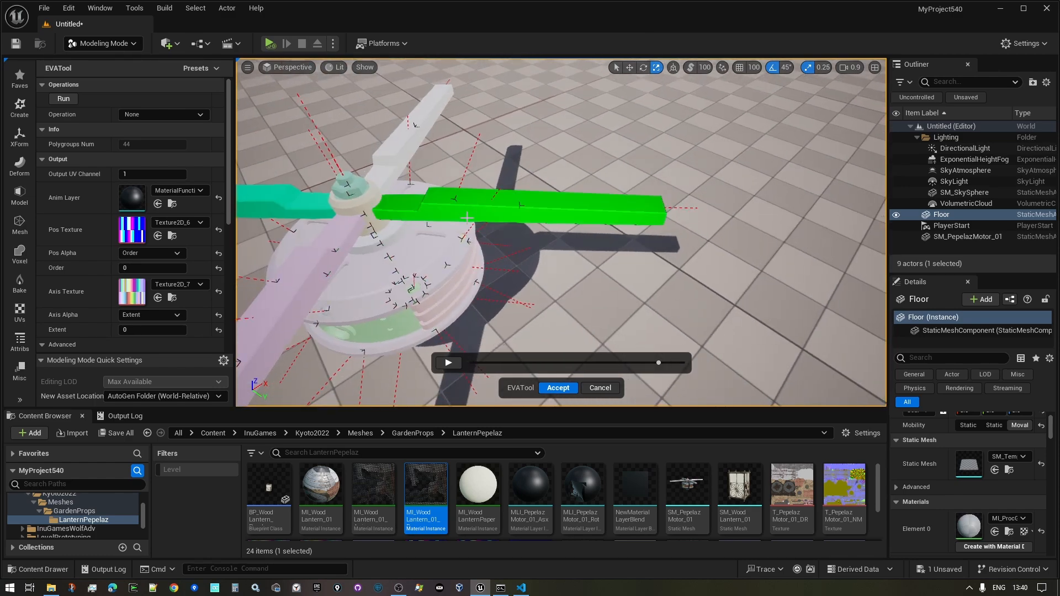
right_drag(560, 232, 497, 169)
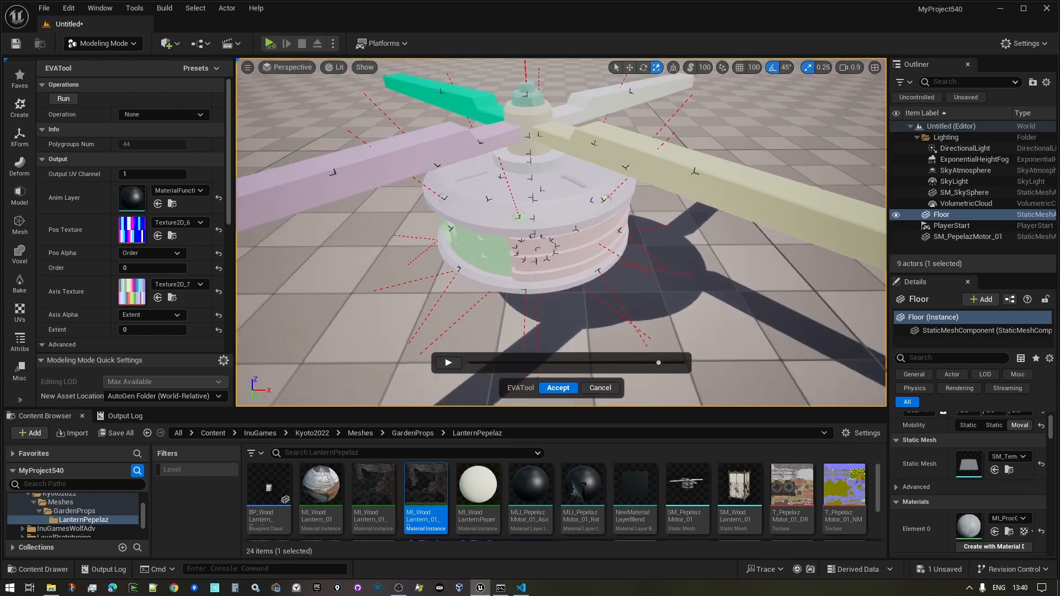
scroll(69, 278, down, 8)
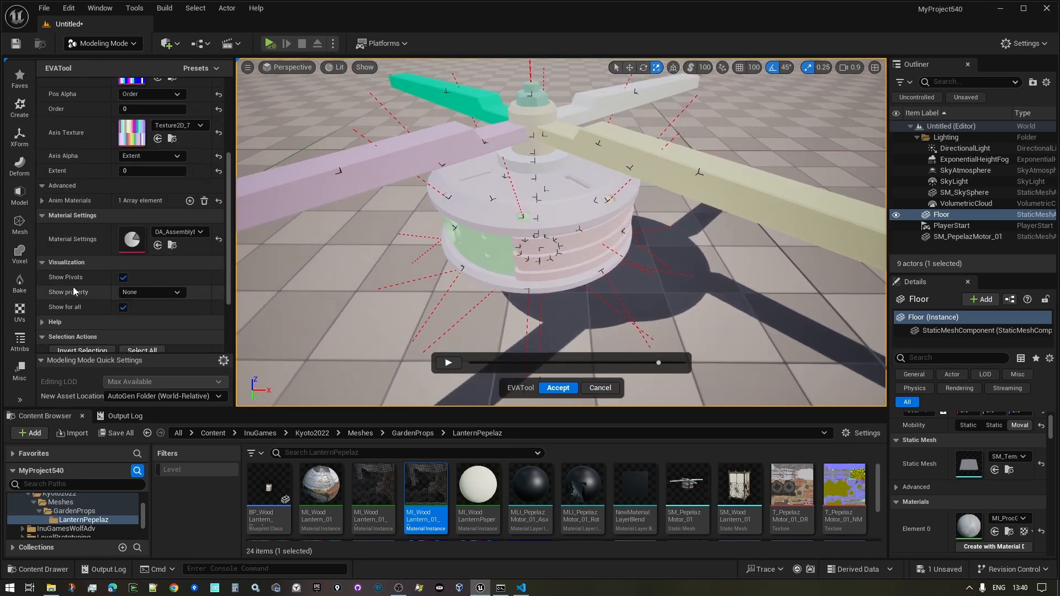
click(160, 221)
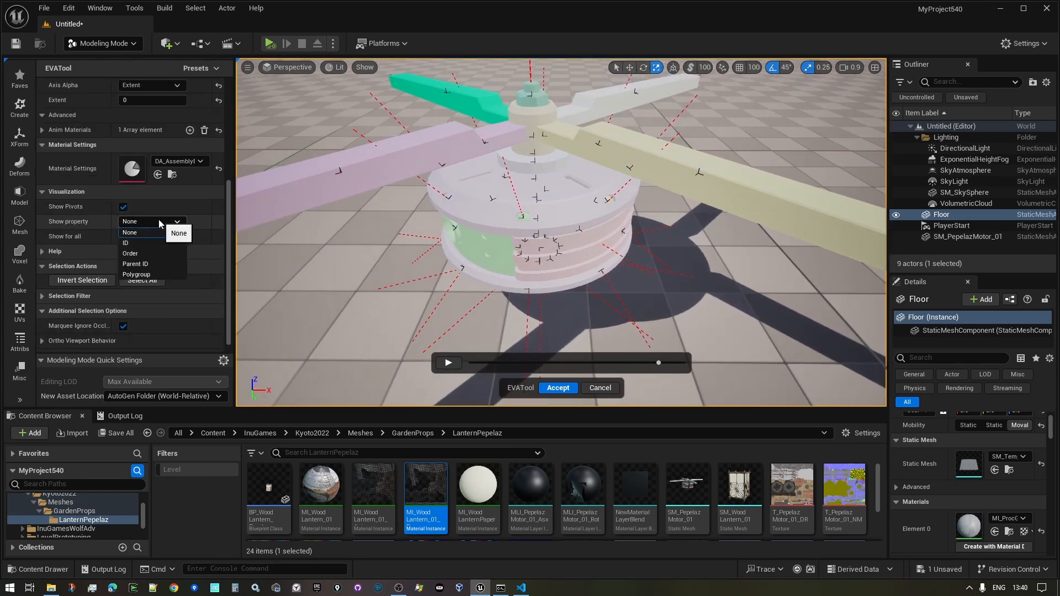
mouse_move(365, 263)
right_down()
mouse_move(375, 265)
mouse_move(358, 276)
mouse_move(367, 248)
mouse_move(365, 271)
right_up()
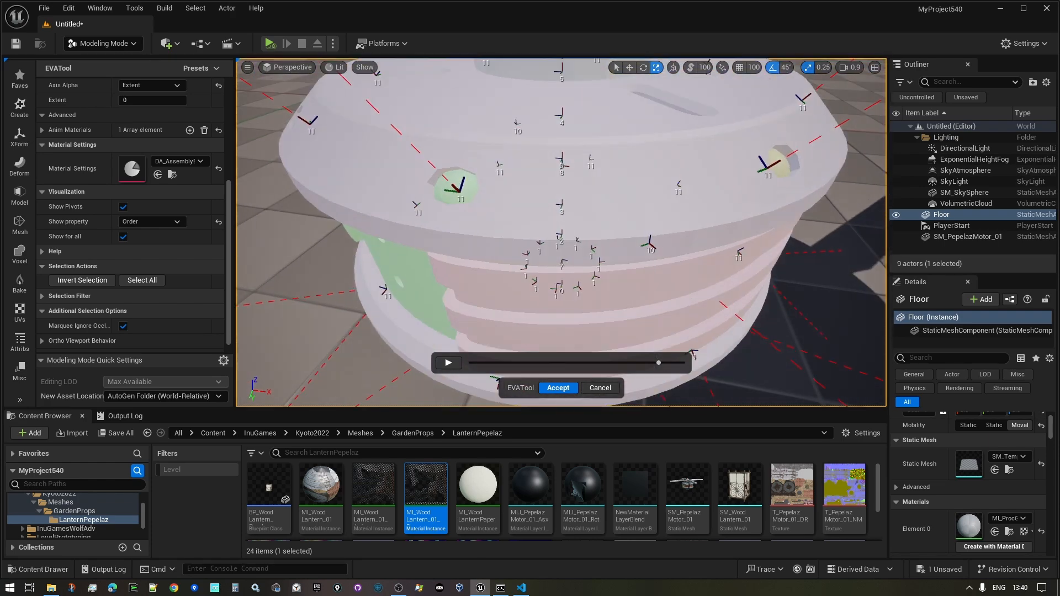
right_drag(501, 292, 503, 293)
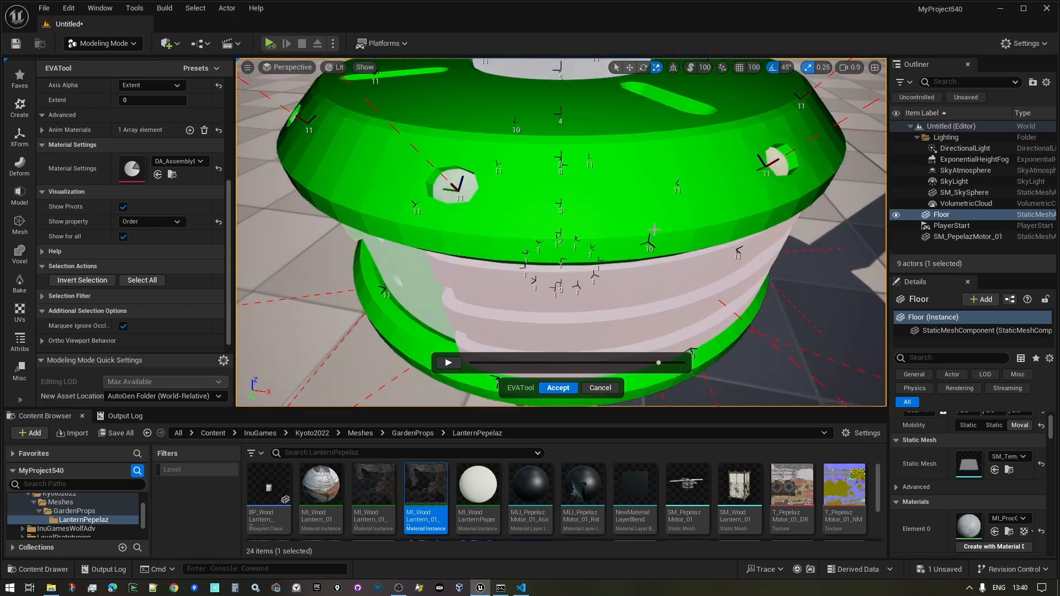
right_drag(654, 229, 649, 247)
key(w)
key(s)
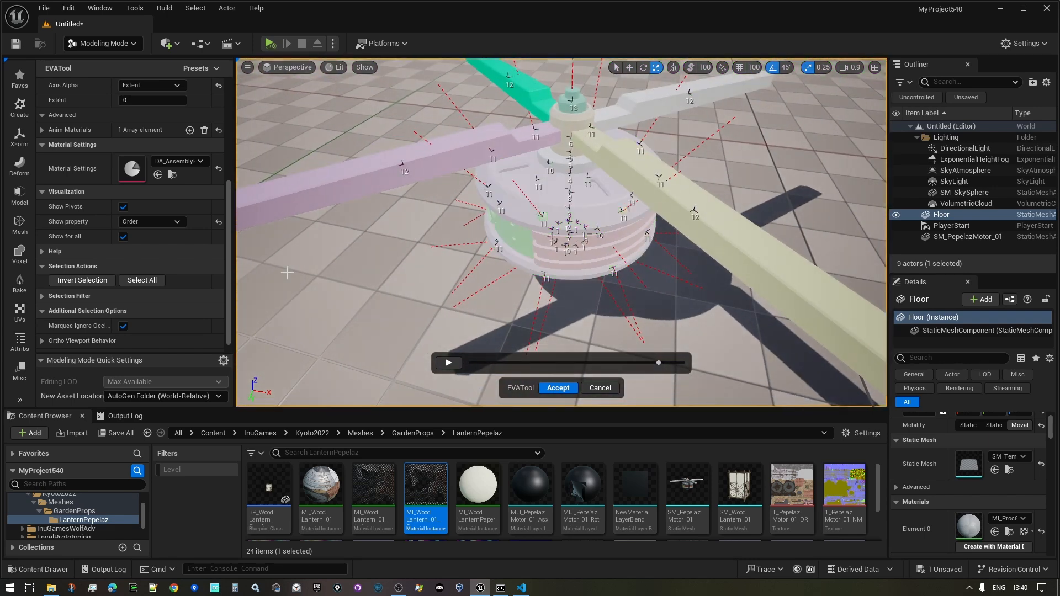
click(151, 220)
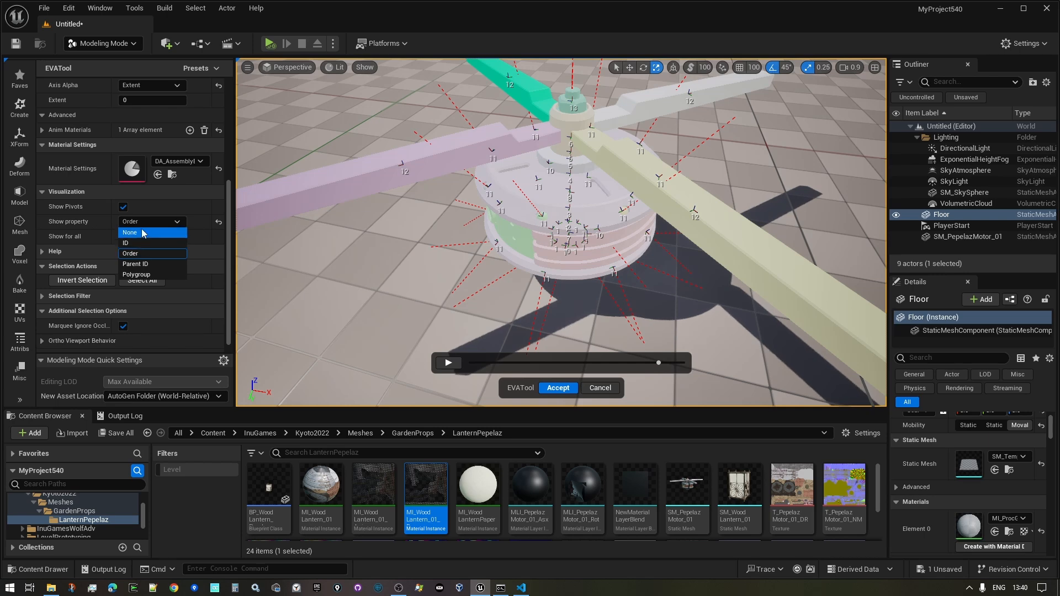
click(152, 214)
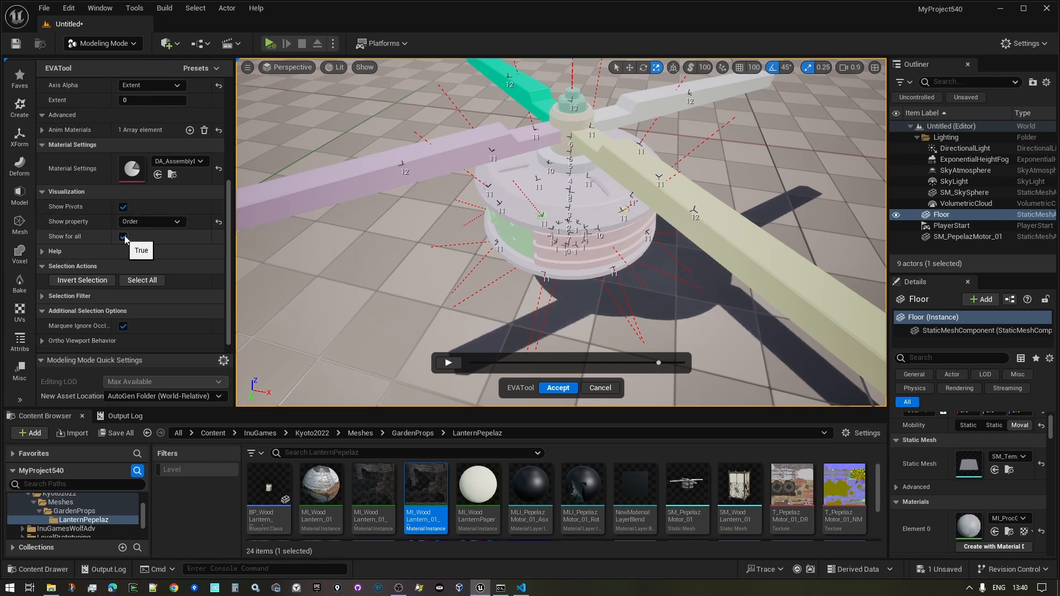
click(128, 221)
click(141, 233)
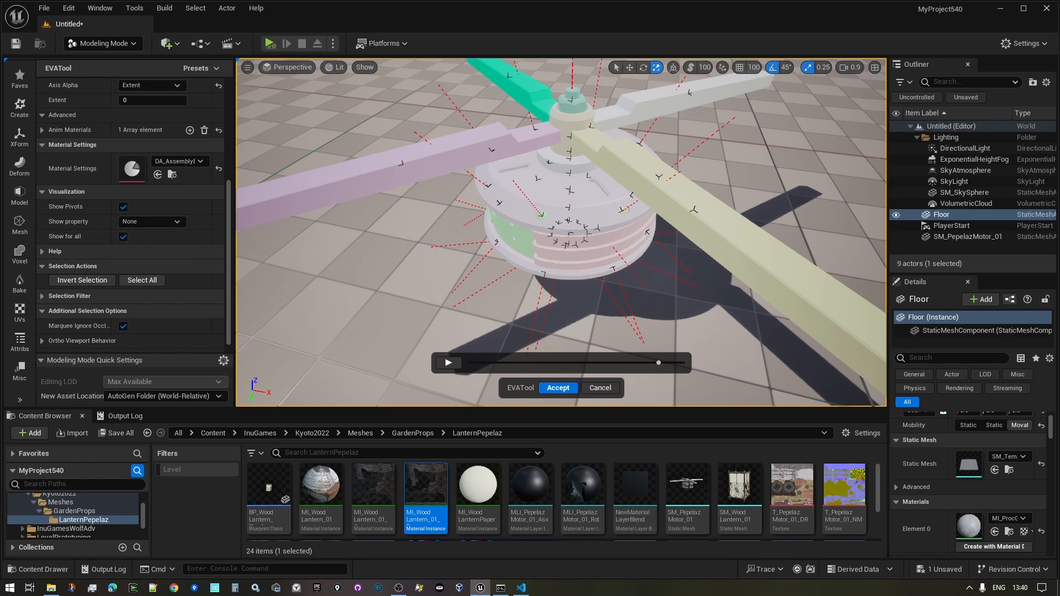
scroll(742, 143, down, 6)
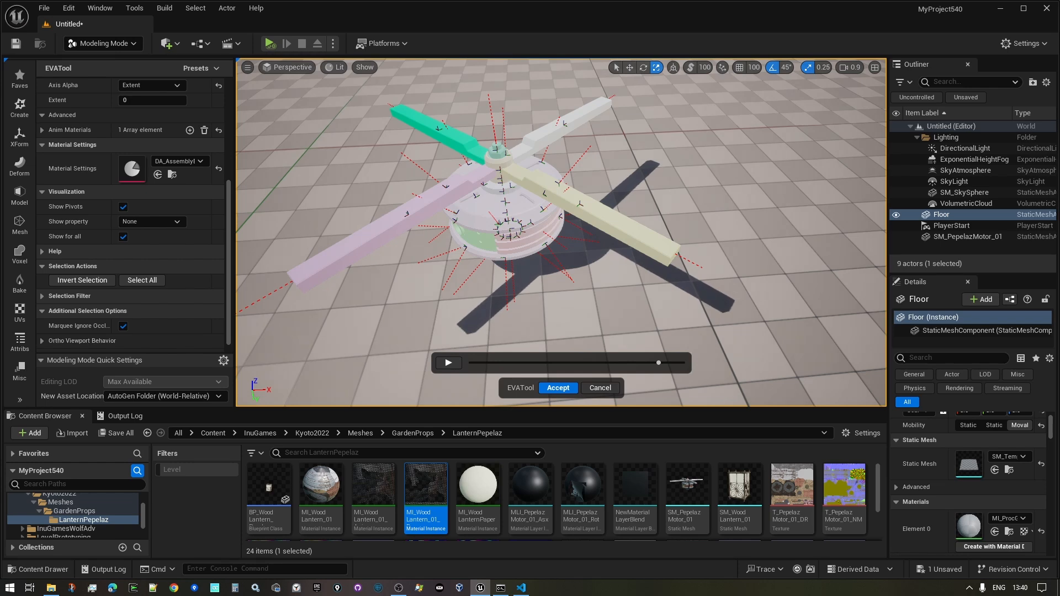
- Try selecting the yellow and pink blades, the top nut and the hub
click(618, 232)
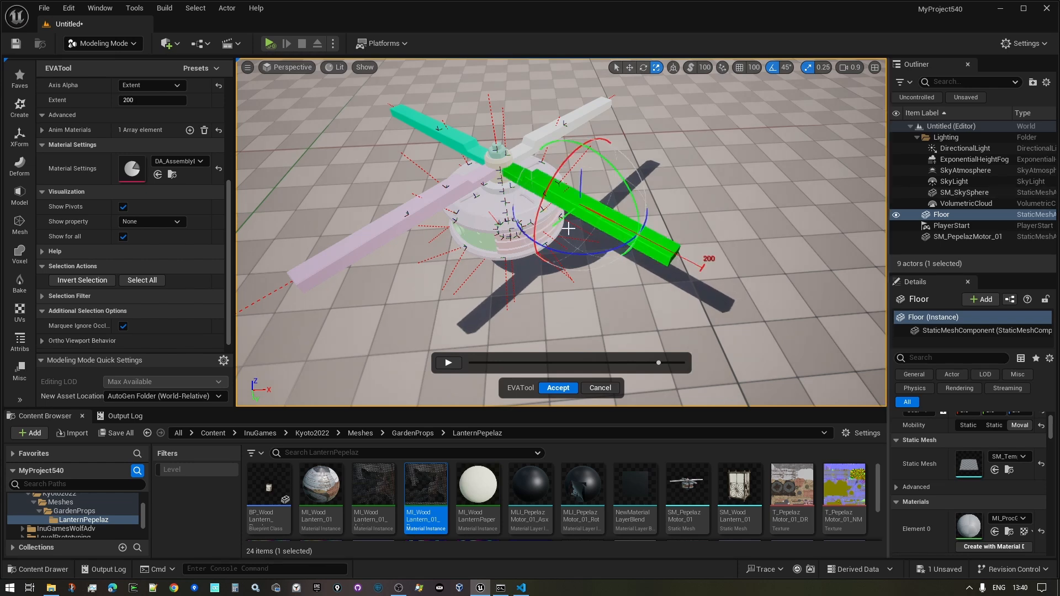
shift+click(423, 212)
right_drag(422, 213, 417, 183)
ctrl+click(422, 213)
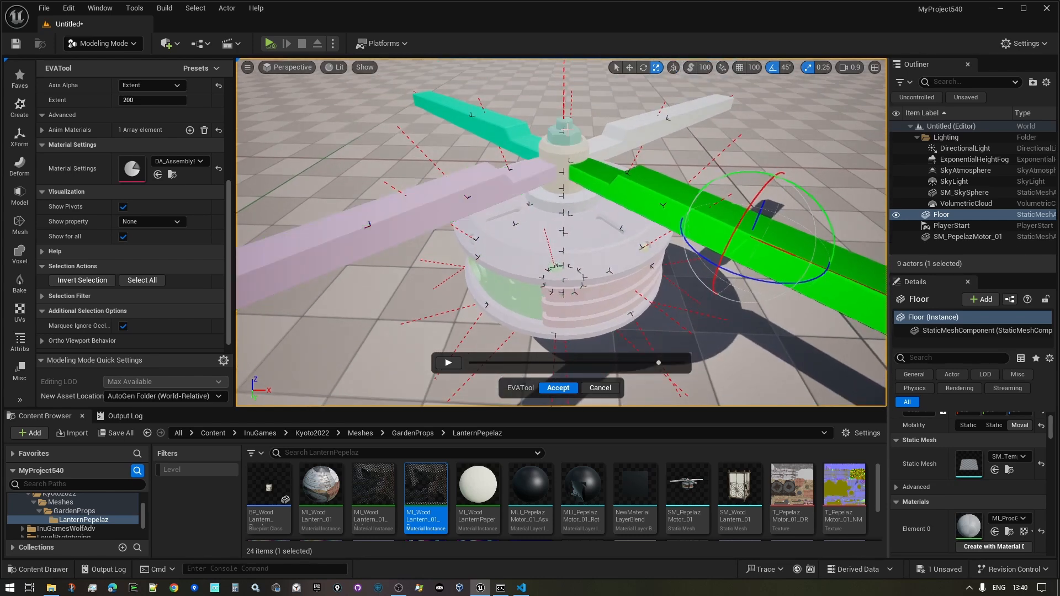
click(565, 128)
right_drag(568, 206, 571, 172)
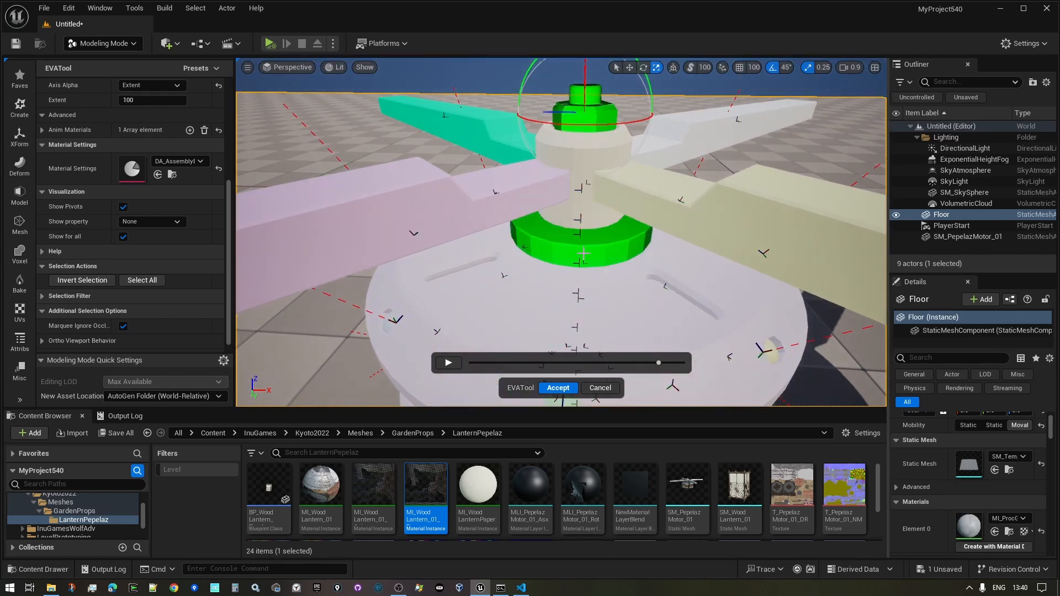
click(564, 207)
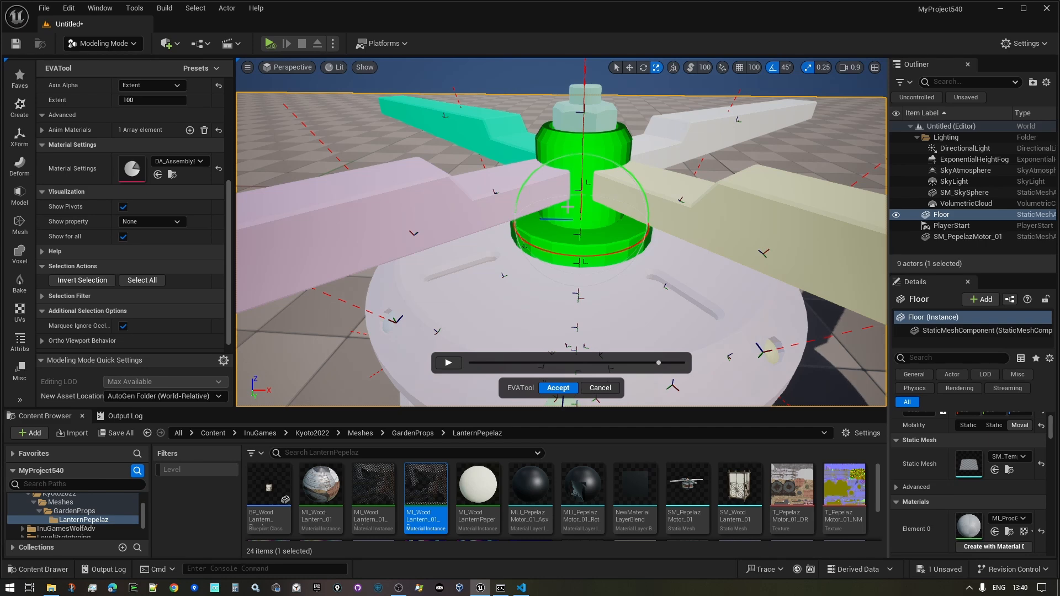
- Select the lower nut, hub, wide washer and yellow arm together and frame them
click(574, 112)
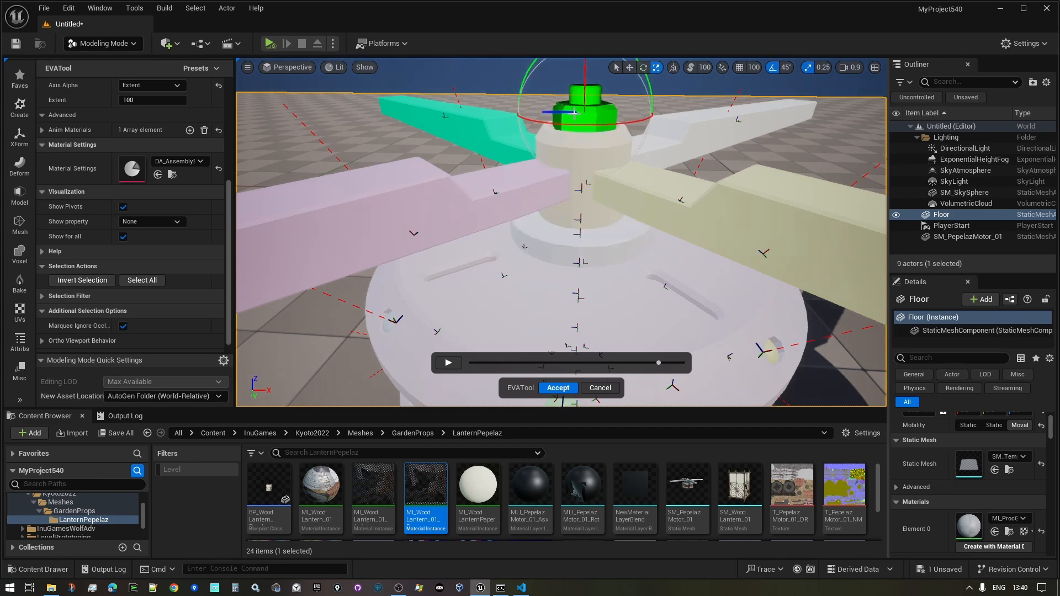
shift+click(592, 208)
shift+click(601, 246)
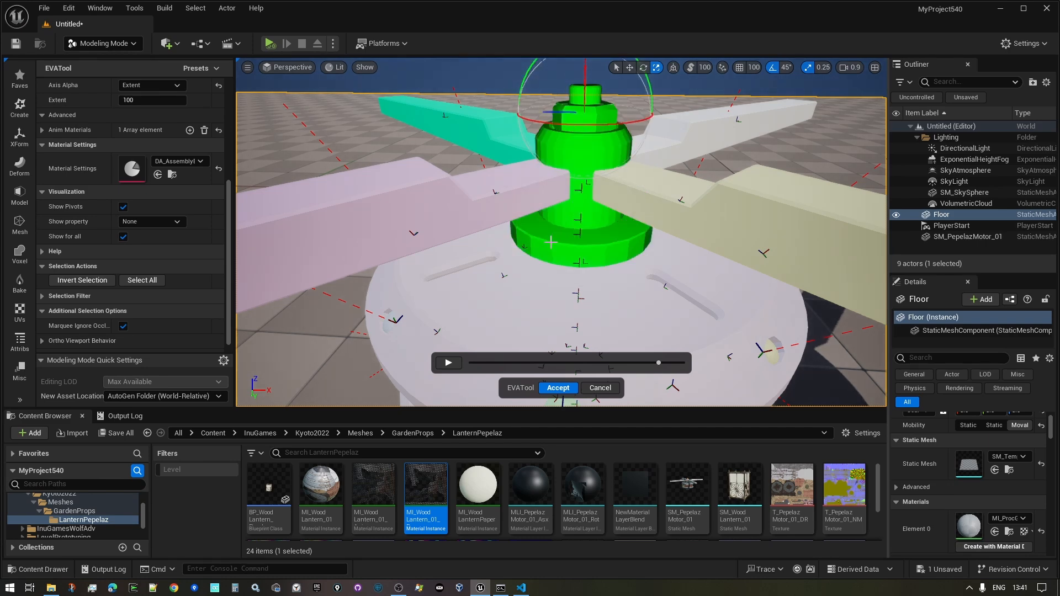
shift+click(796, 285)
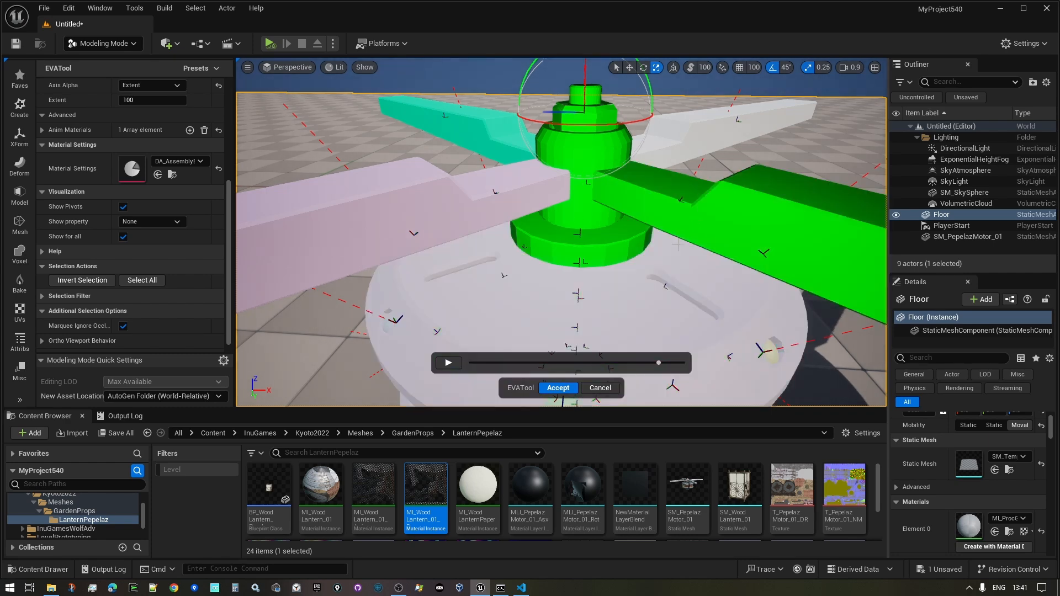
key(f)
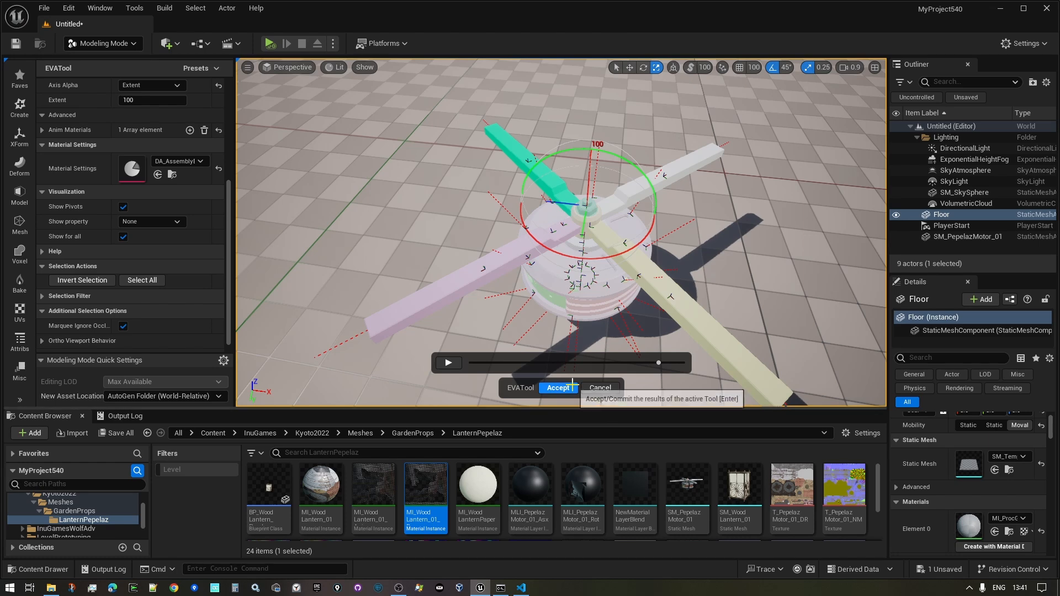
- Scrub the timeline through the scattered and stacked disassembly states, then play the textured preview
drag(619, 362, 548, 362)
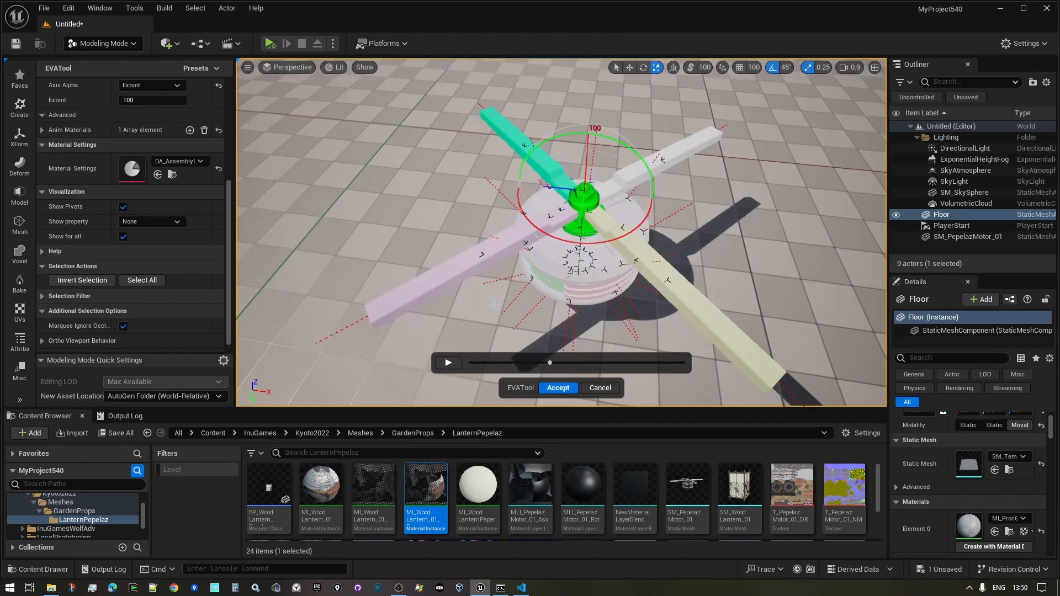
right_drag(500, 335, 504, 362)
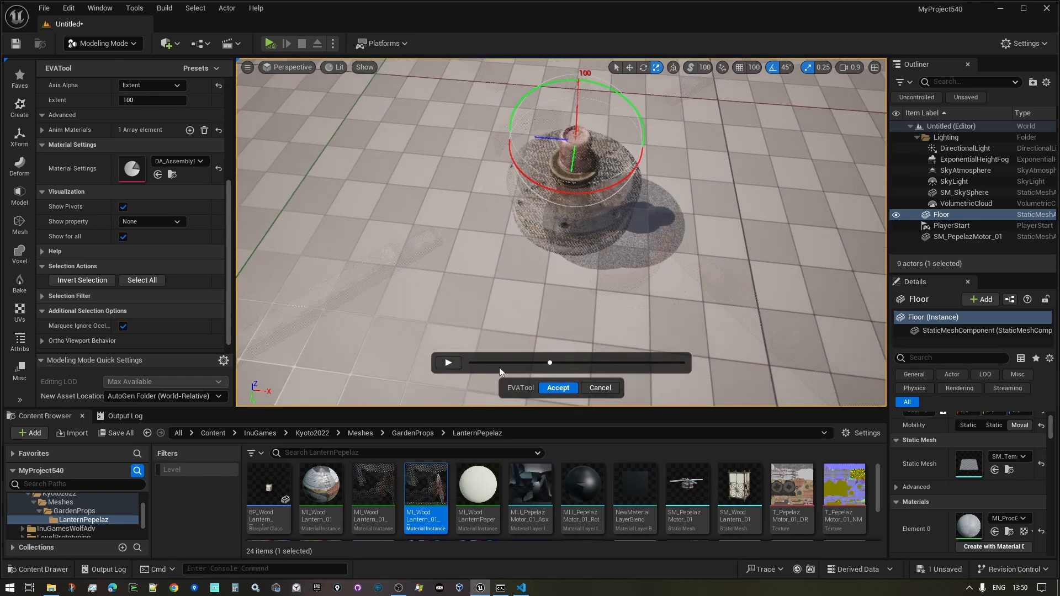
right_drag(552, 303, 560, 309)
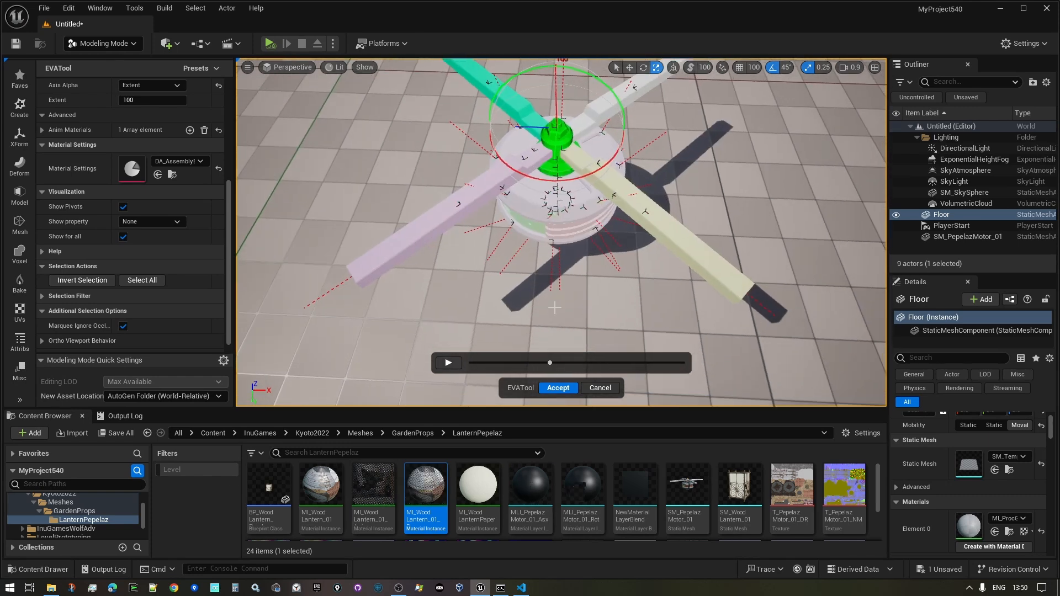
drag(550, 364, 677, 370)
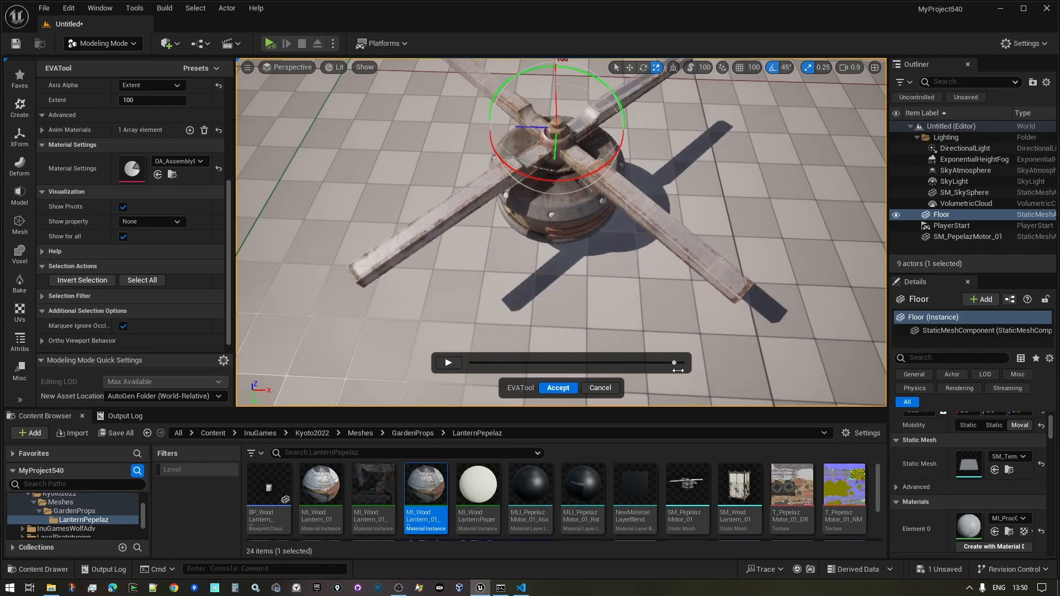
drag(611, 360, 542, 366)
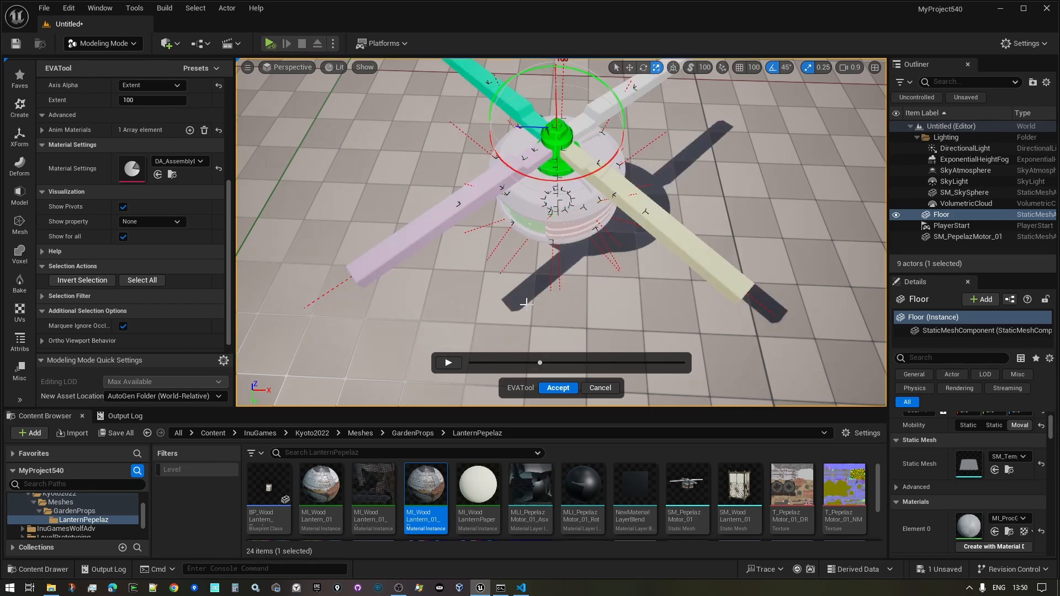
right_drag(525, 302, 524, 262)
click(453, 365)
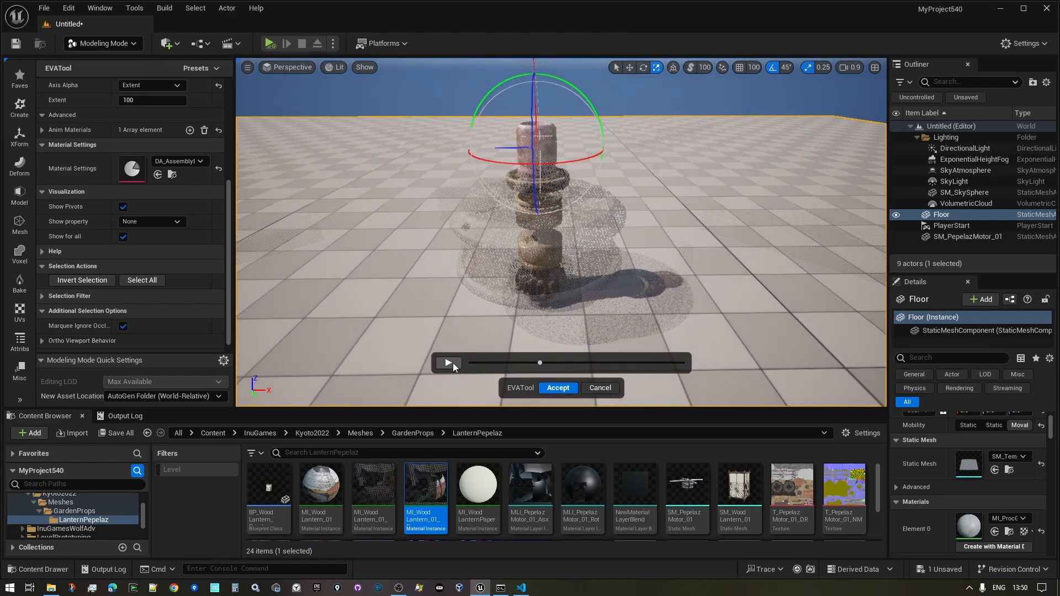
click(453, 363)
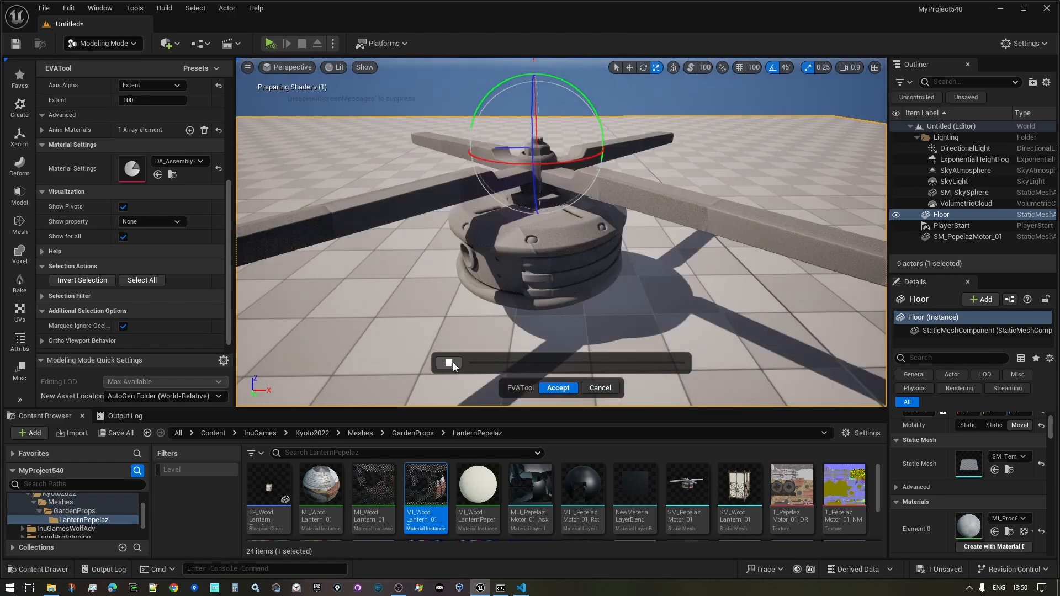
- Orbit around the reassembling motor and stop the animation preview
mouse_move(524, 248)
right_down()
mouse_move(450, 248)
mouse_move(489, 259)
mouse_move(481, 257)
mouse_move(544, 248)
right_up()
mouse_move(431, 374)
right_down()
mouse_move(455, 373)
mouse_move(431, 374)
right_up()
click(451, 367)
mouse_move(469, 320)
right_down()
mouse_move(497, 309)
mouse_move(472, 329)
right_up()
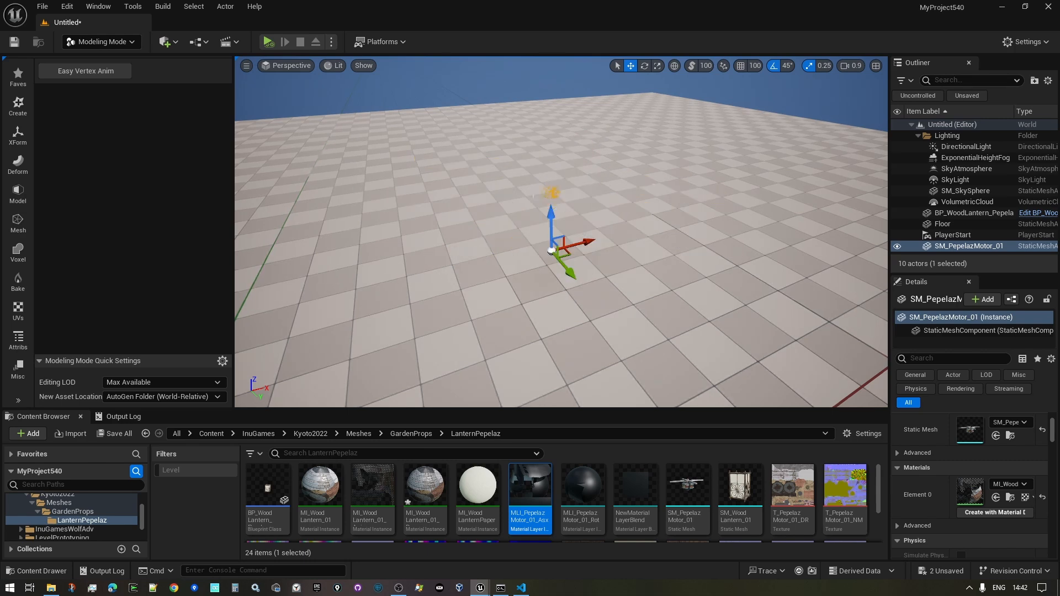
- Open the motor's material instance, reset its Background layer asset to None, and save
double_click(974, 498)
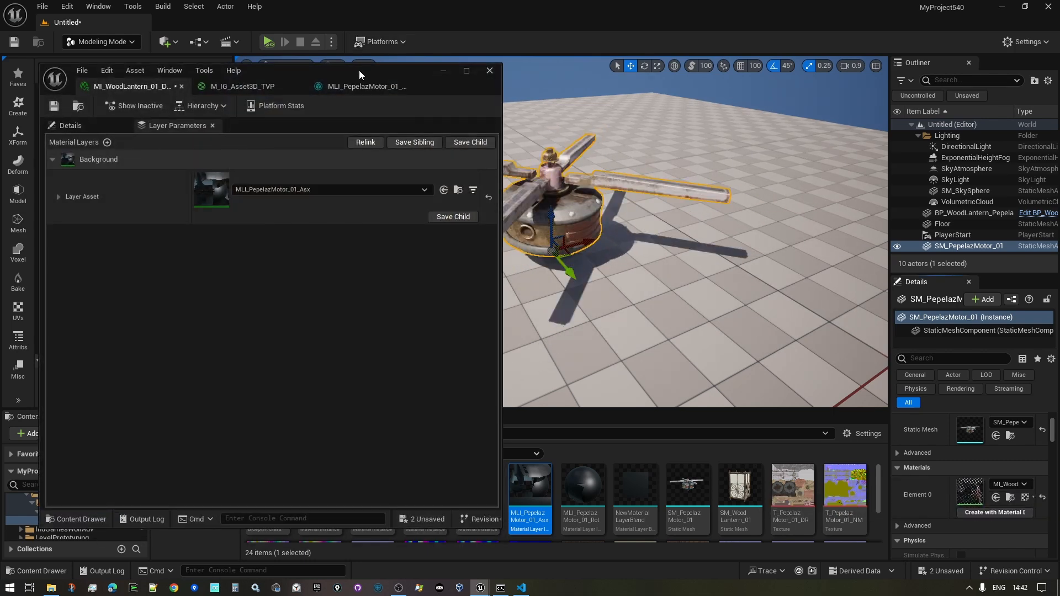
drag(353, 71, 696, 77)
click(436, 131)
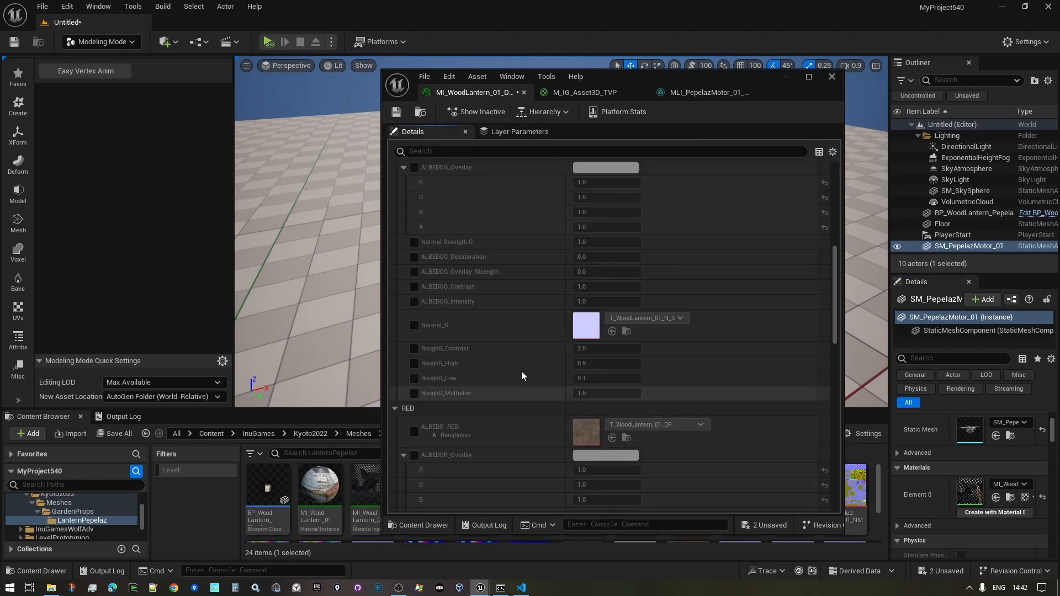
scroll(539, 336, down, 3)
scroll(511, 270, up, 5)
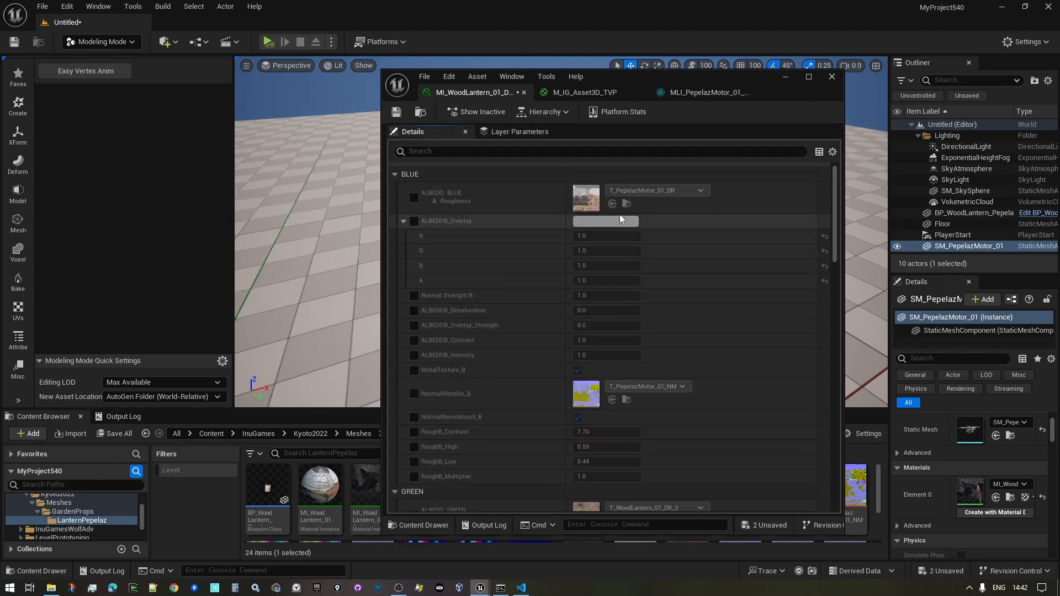
click(517, 132)
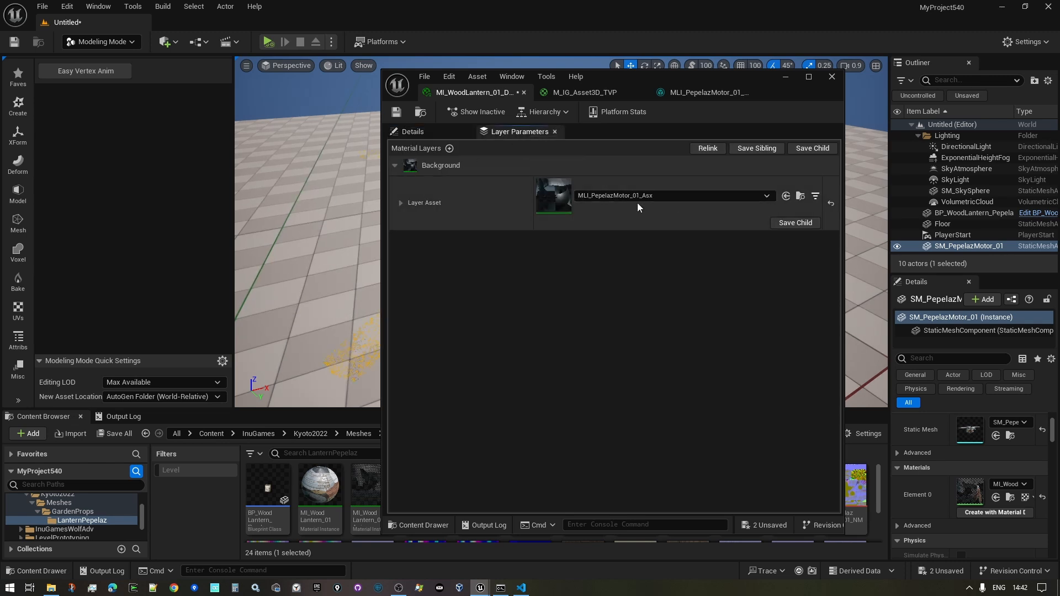
drag(756, 76, 485, 52)
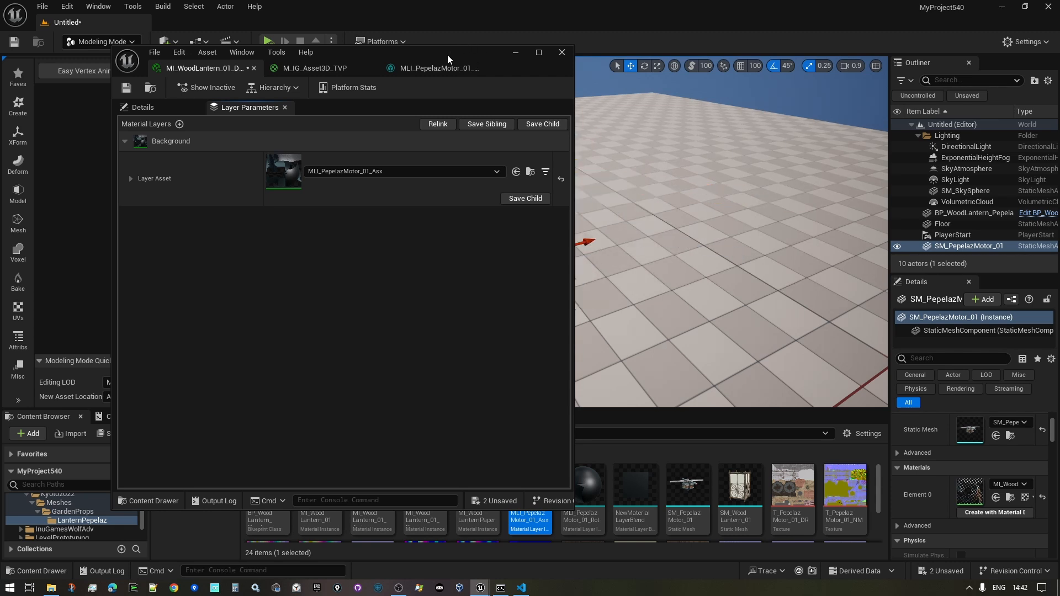
drag(447, 55, 426, 74)
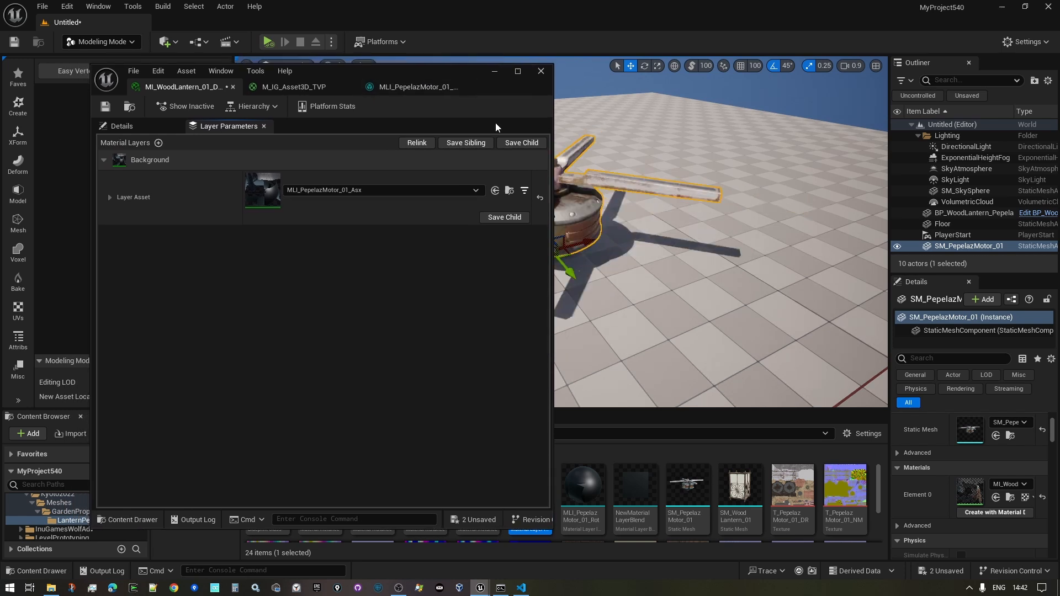
click(540, 197)
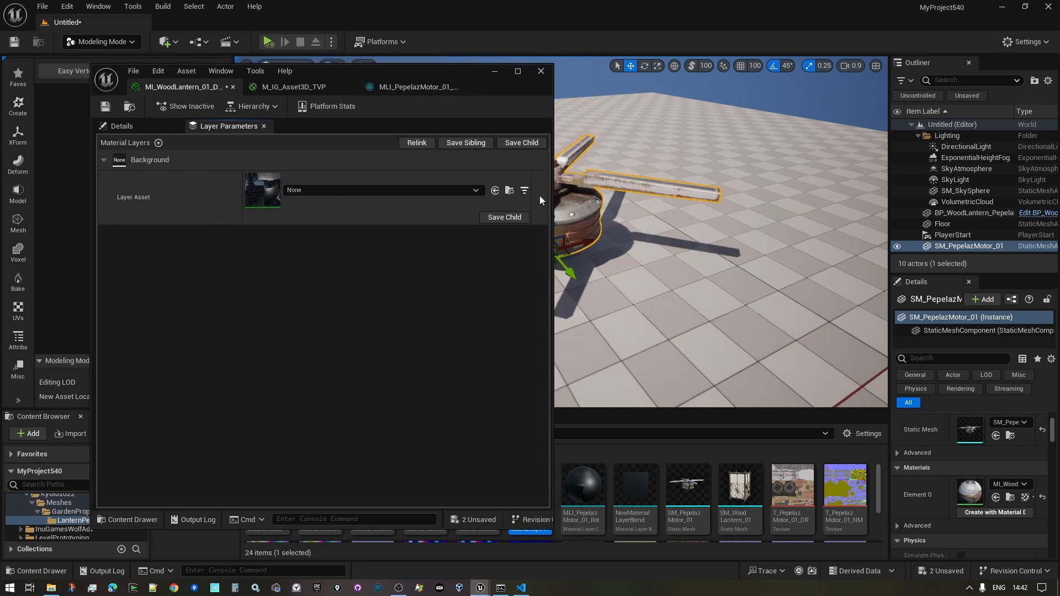
click(106, 107)
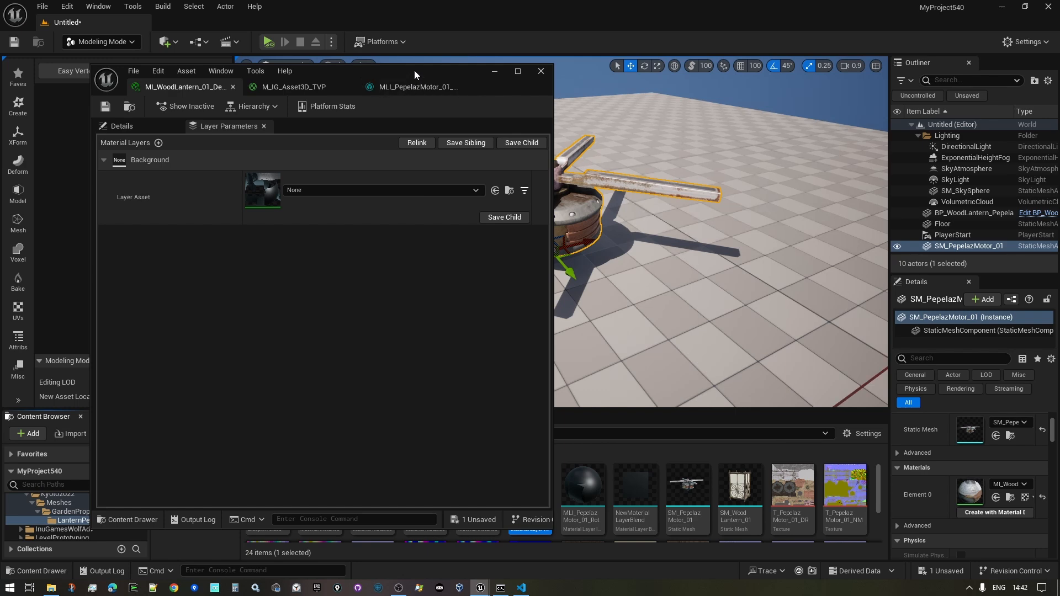
- Assign MLI_PepelazMotor_01_Rot as the Background layer asset
drag(414, 70, 253, 108)
click(96, 255)
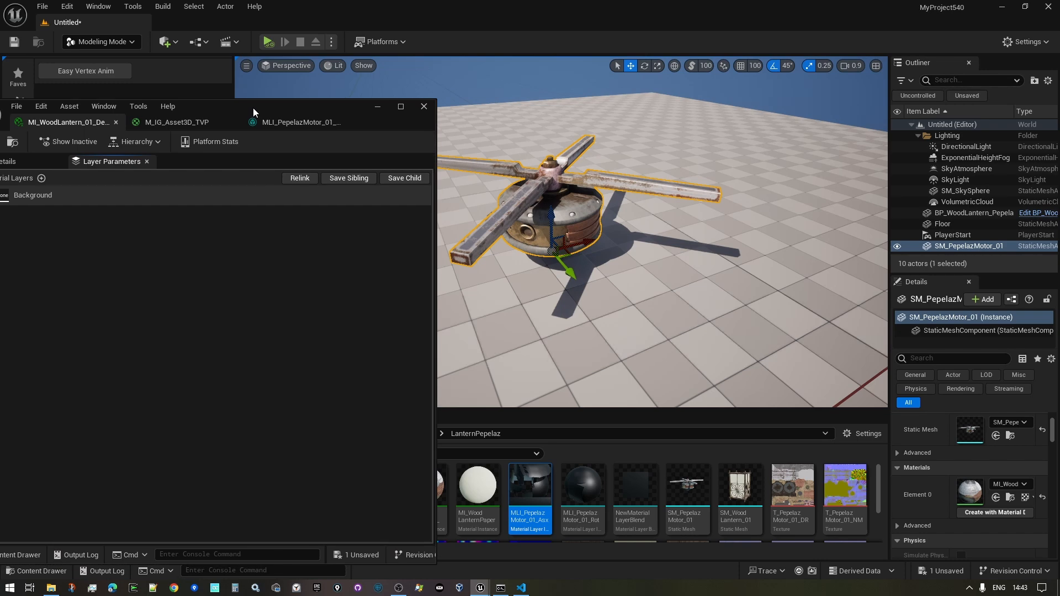
right_drag(669, 258, 646, 245)
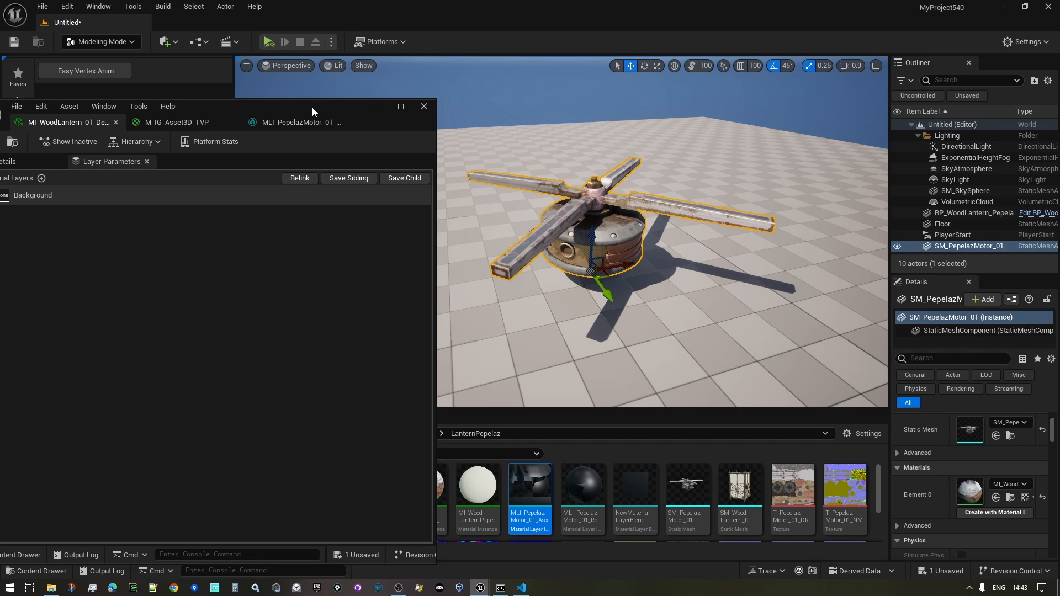
drag(312, 107, 368, 95)
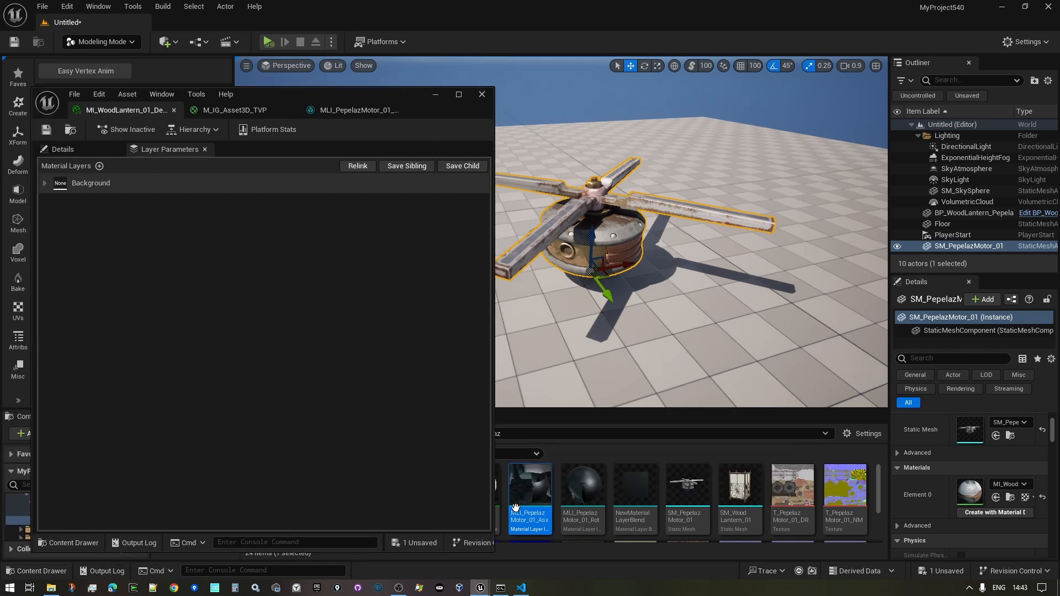
click(44, 183)
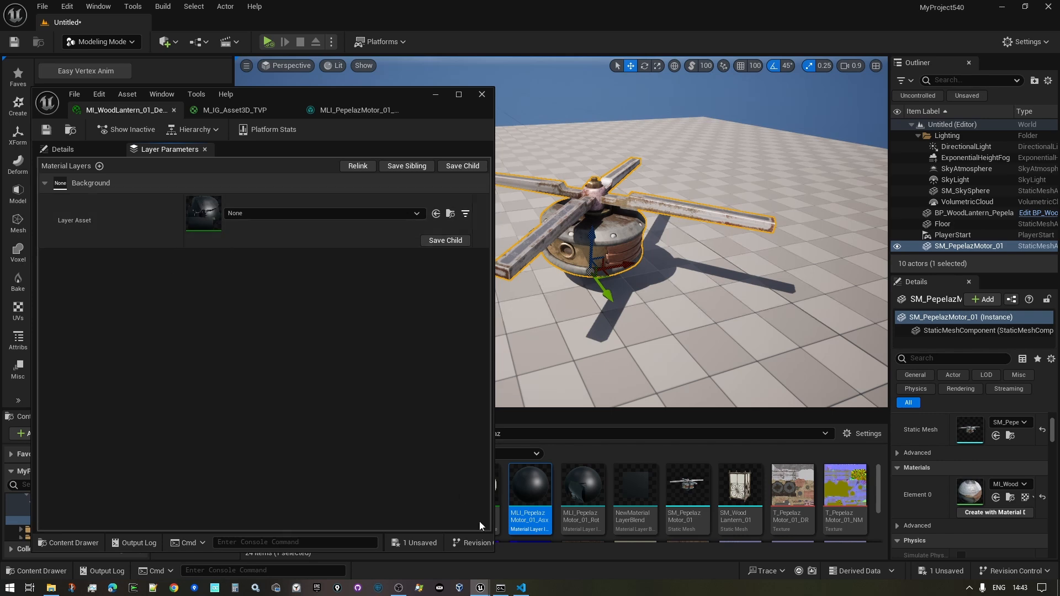
drag(532, 493, 264, 217)
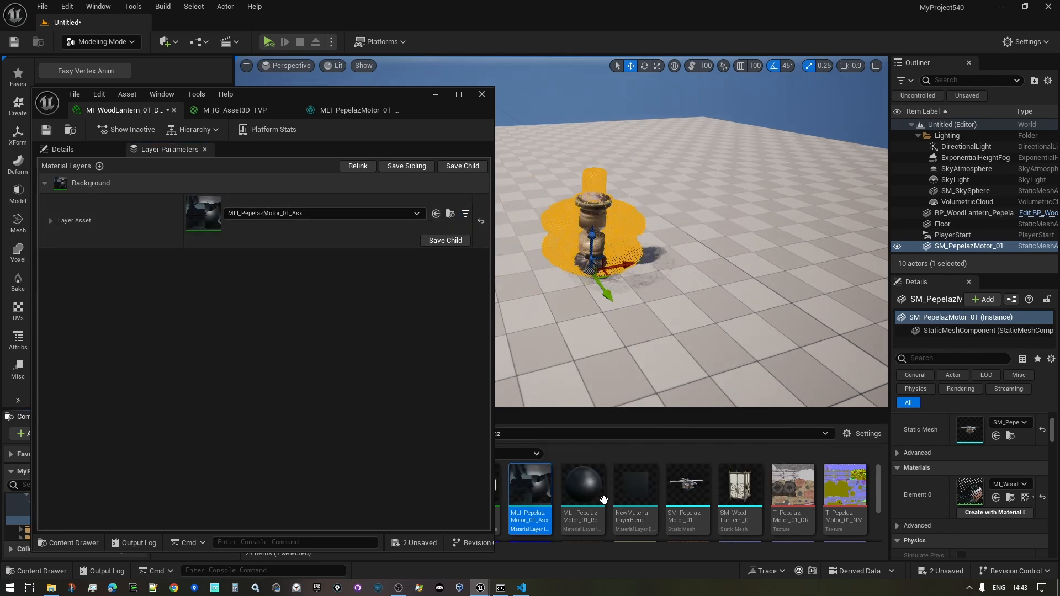
drag(582, 486, 266, 217)
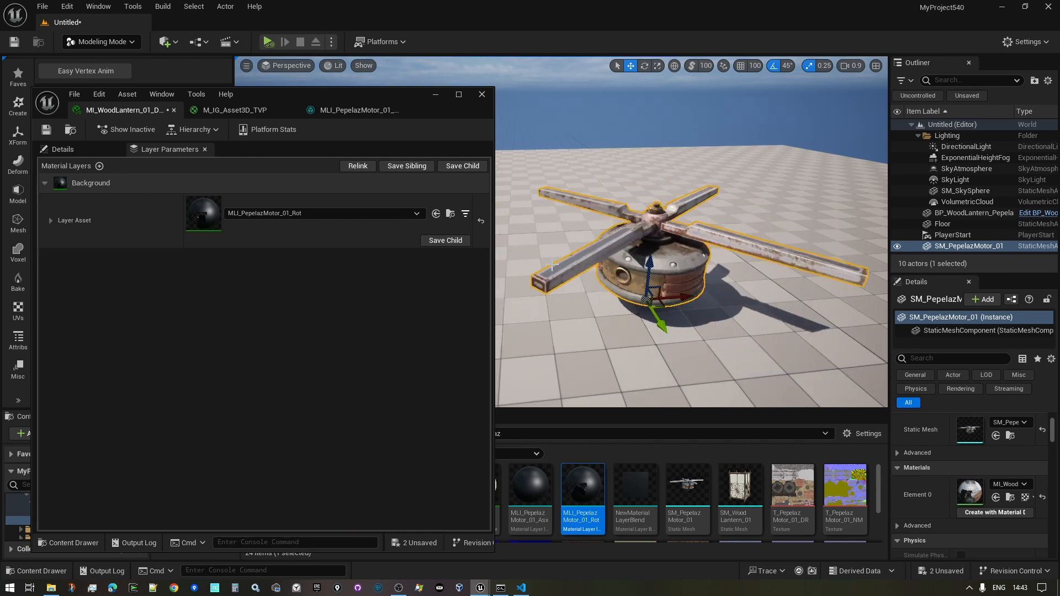
click(236, 110)
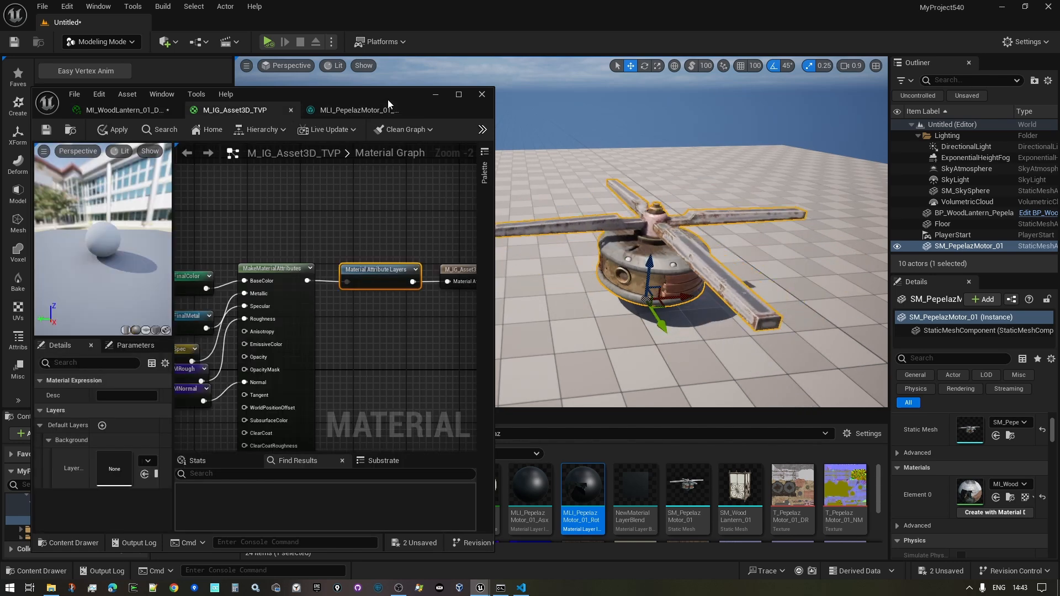
double_click(386, 95)
scroll(578, 287, down, 7)
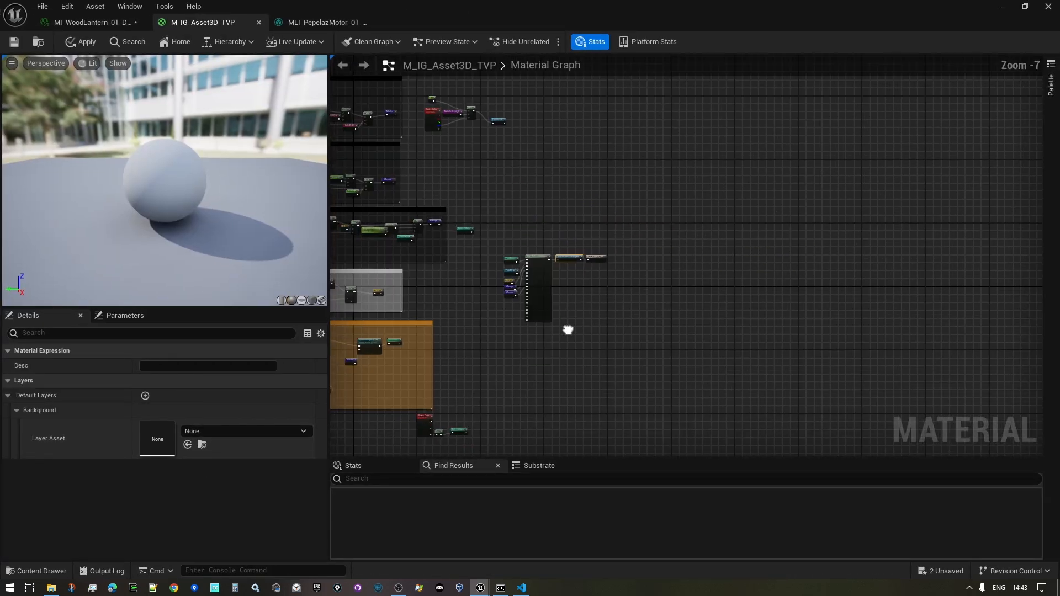
right_drag(681, 283, 914, 277)
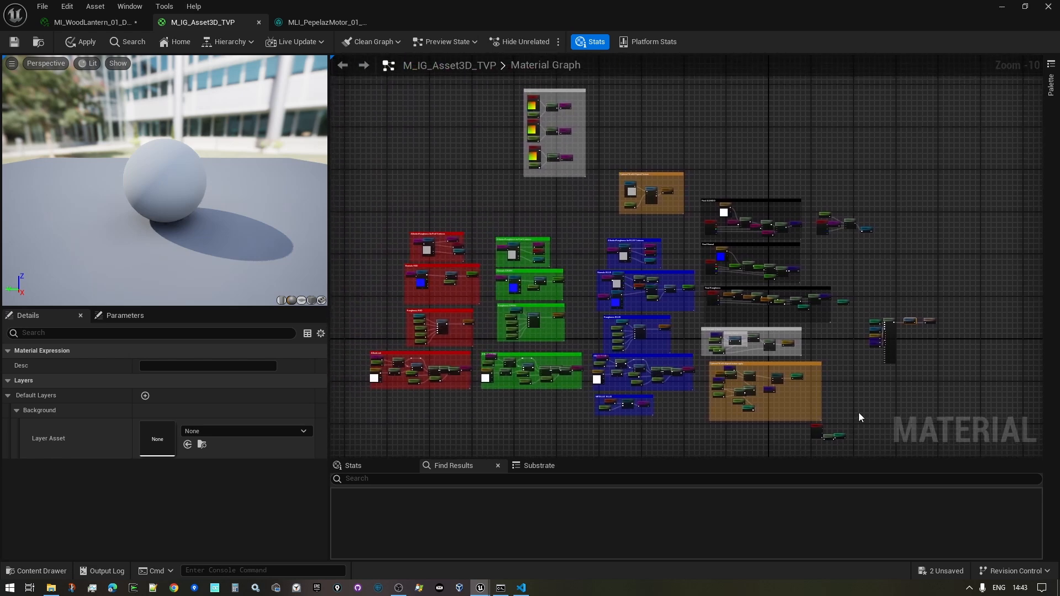
right_drag(865, 412, 631, 384)
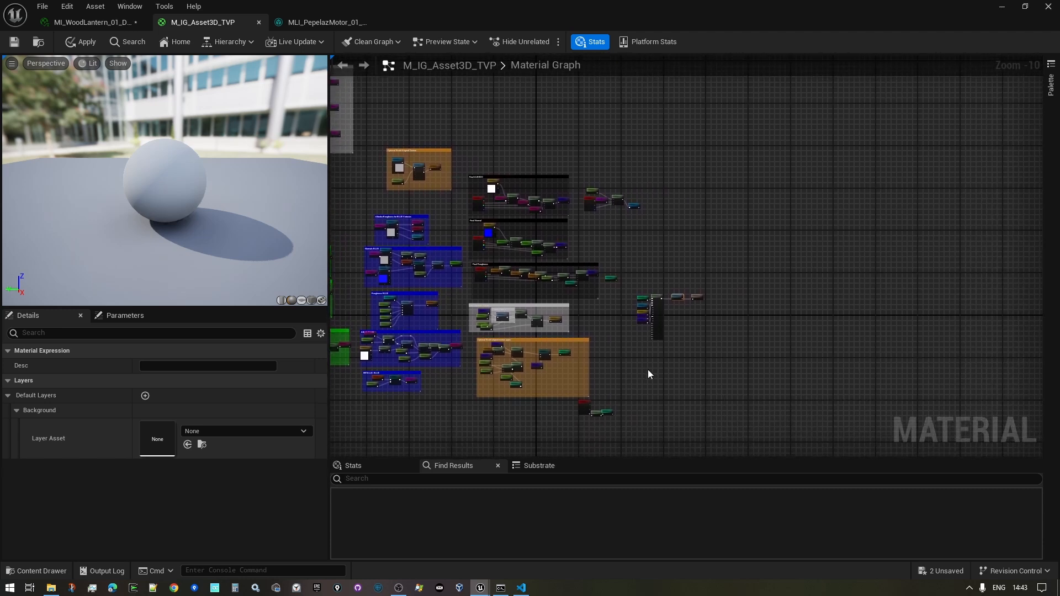
right_drag(701, 350, 670, 370)
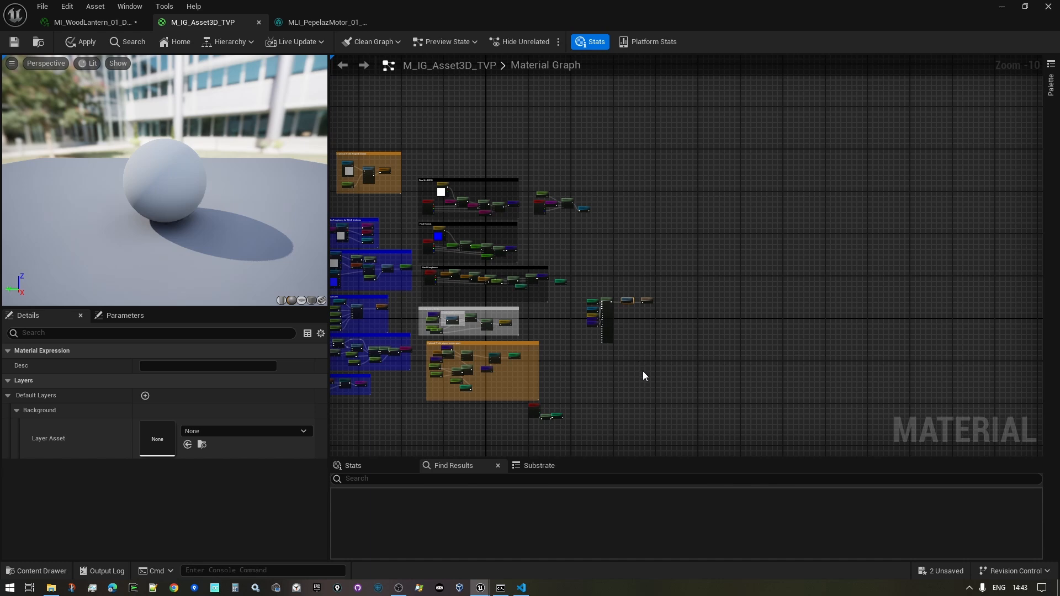
scroll(633, 319, up, 10)
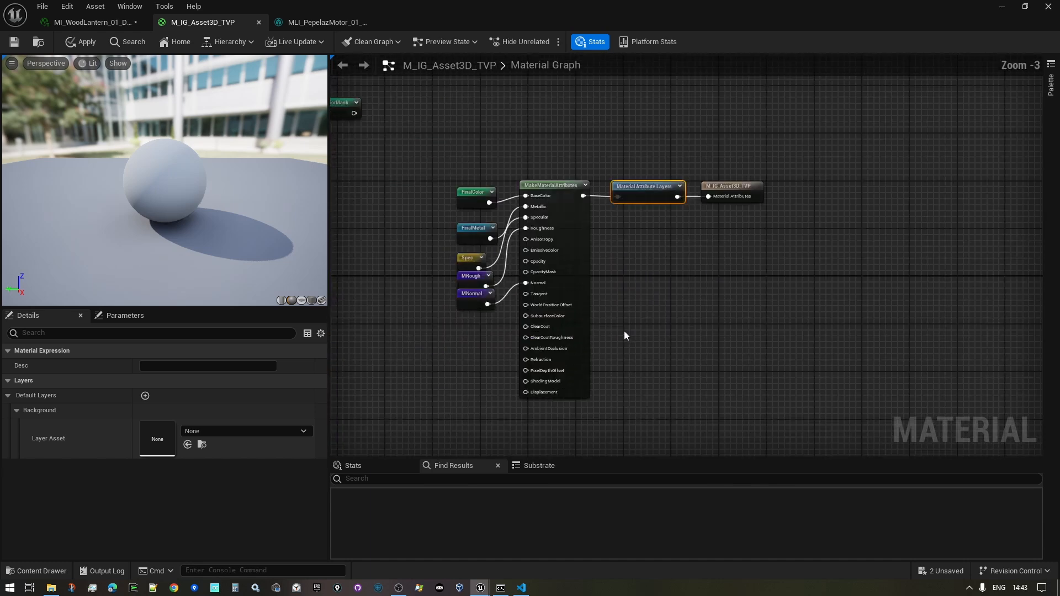
right_drag(642, 297, 648, 360)
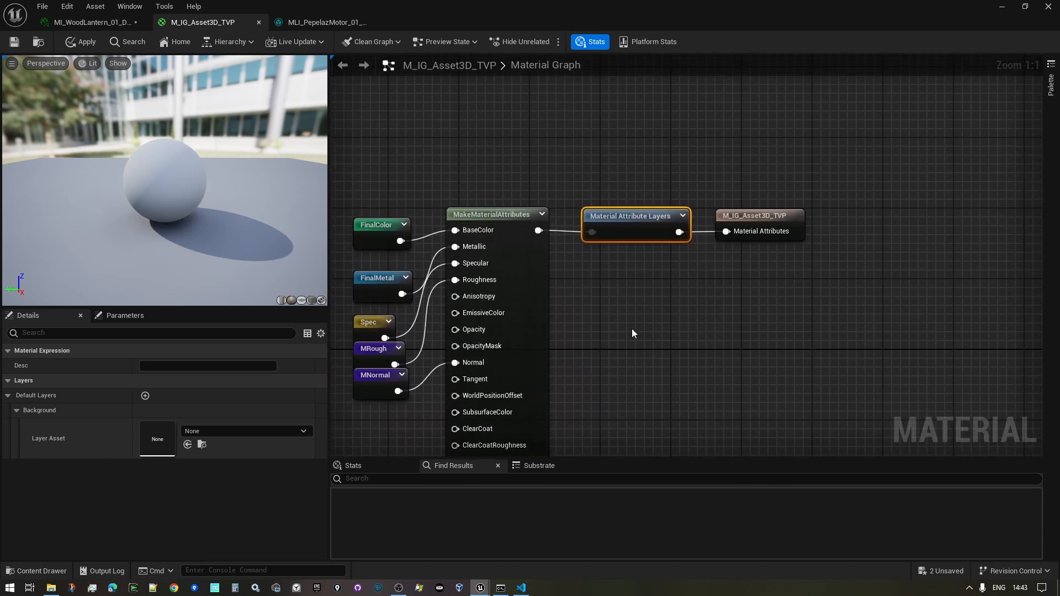
scroll(631, 328, up, 4)
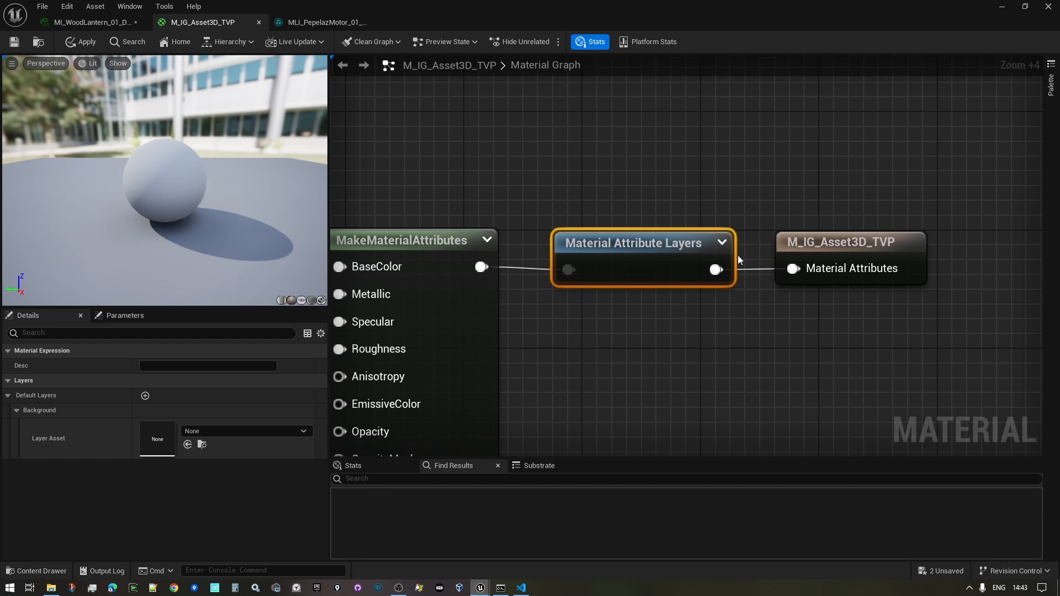
scroll(710, 302, down, 6)
scroll(690, 312, down, 6)
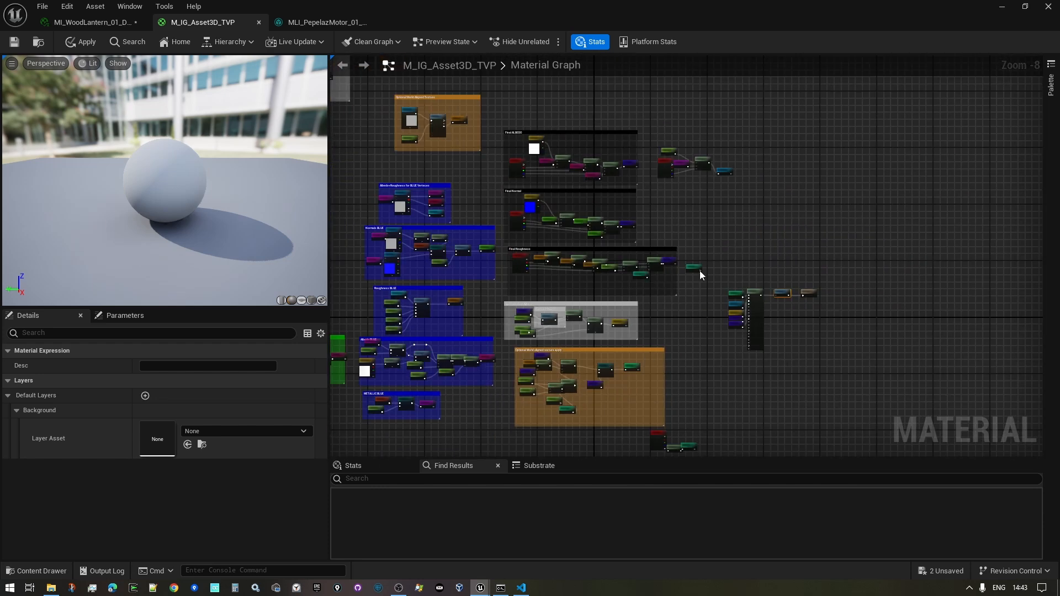
scroll(700, 274, down, 2)
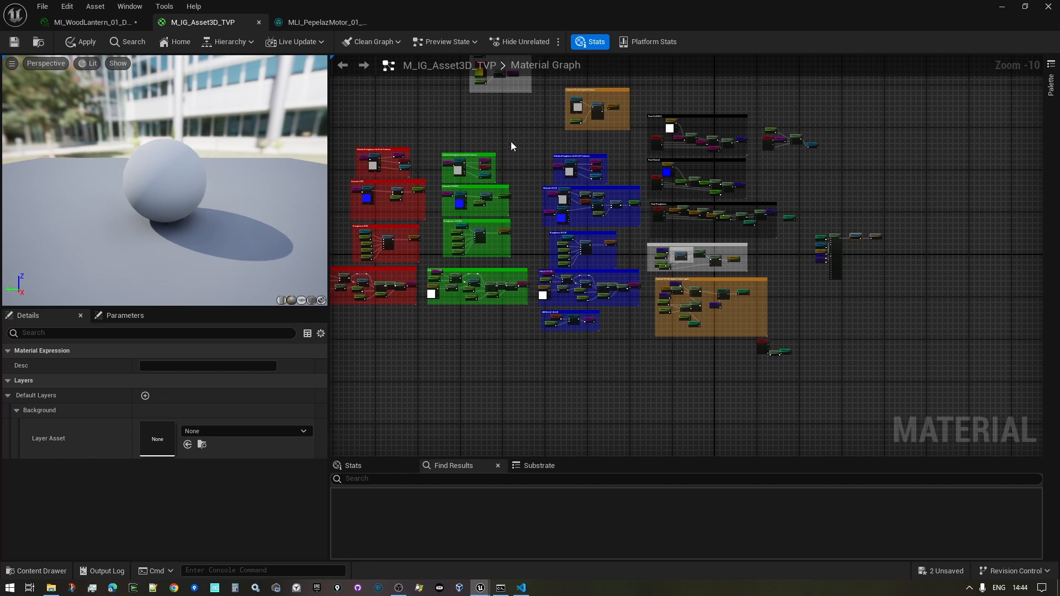
right_drag(511, 147, 562, 243)
right_drag(866, 201, 811, 196)
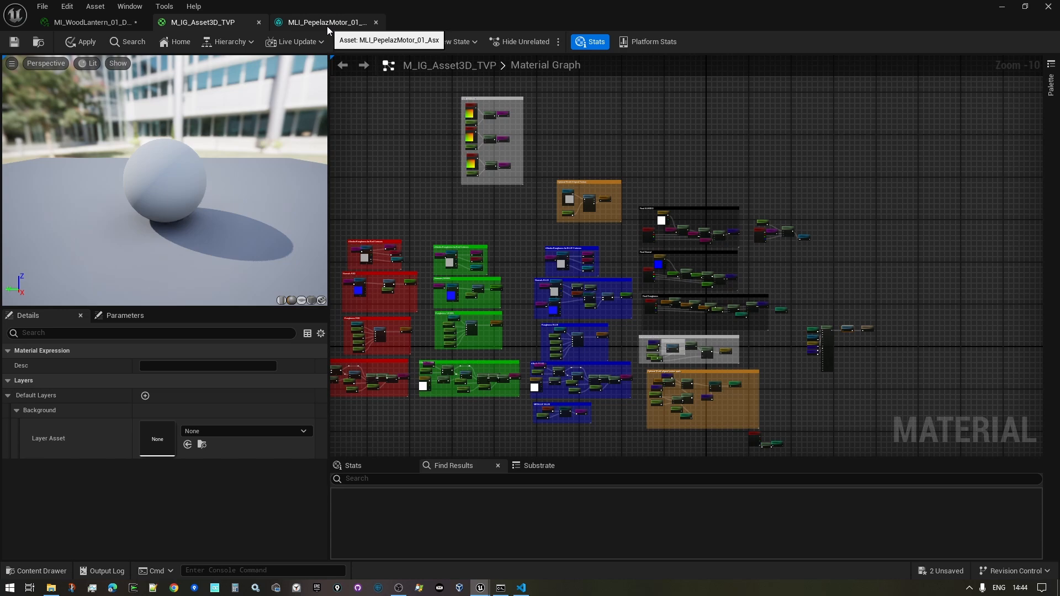
- Show MI_WoodLantern_01_Demo's layer parameters with MLI_PepelazMotor_01_Rot, then shrink and move the material editor aside
click(81, 20)
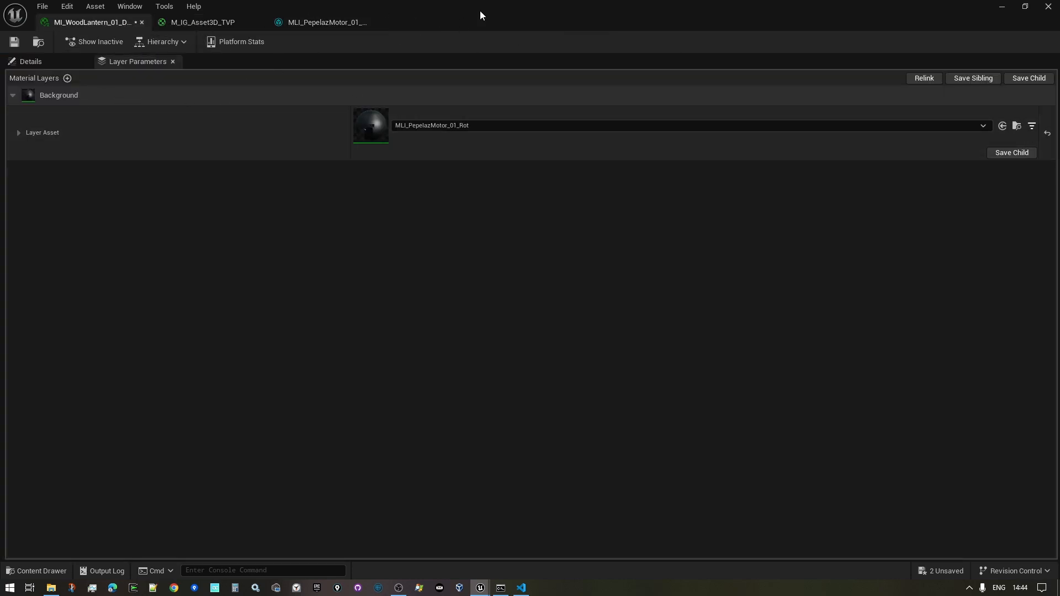
drag(538, 13, 299, 111)
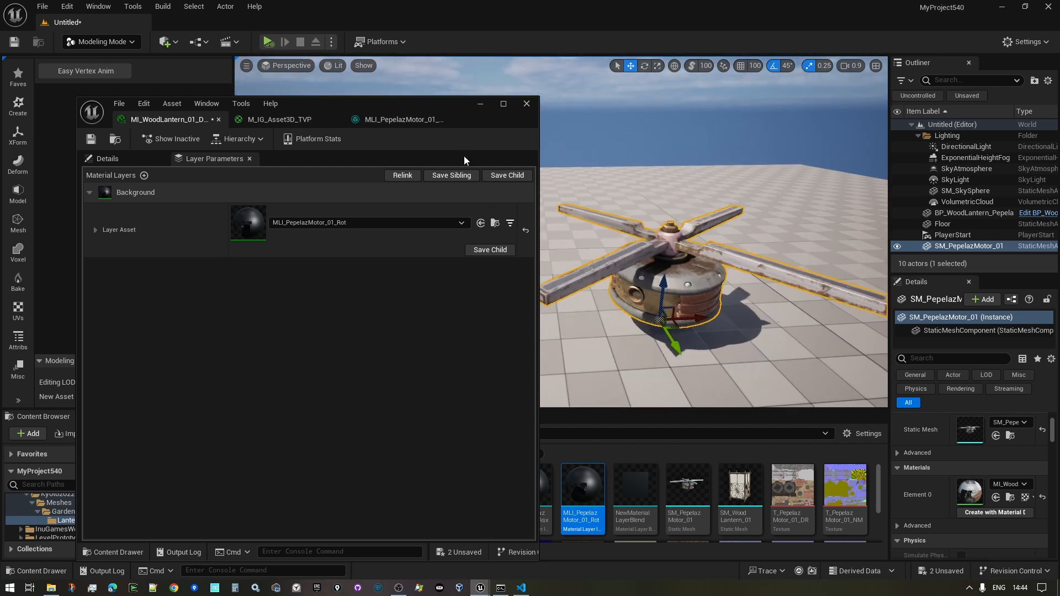
drag(425, 106, 396, 95)
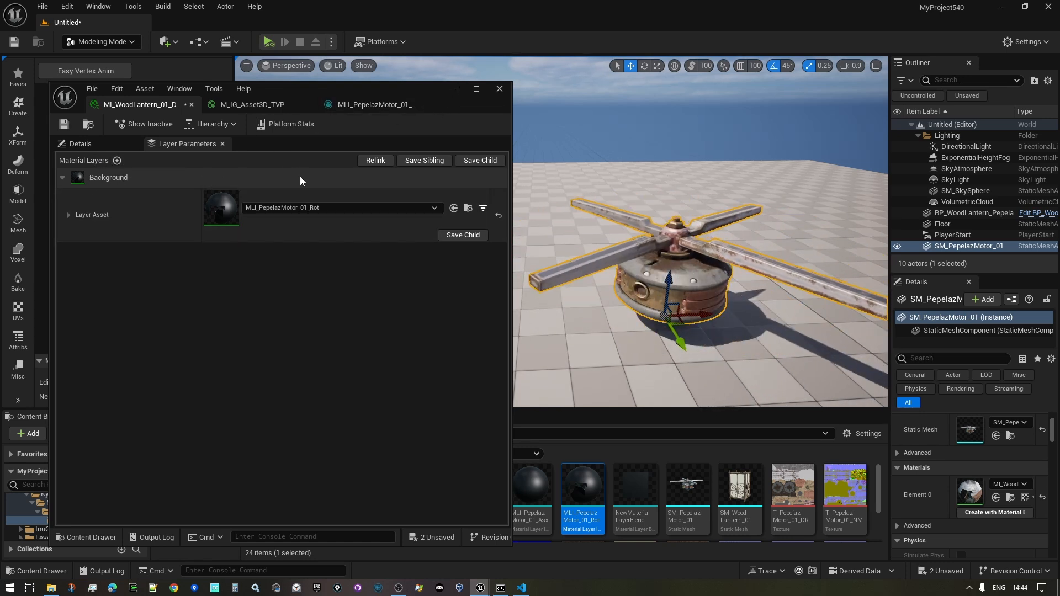
- Simulate the level to watch the motor spin on the lantern, then stop the simulation
click(453, 88)
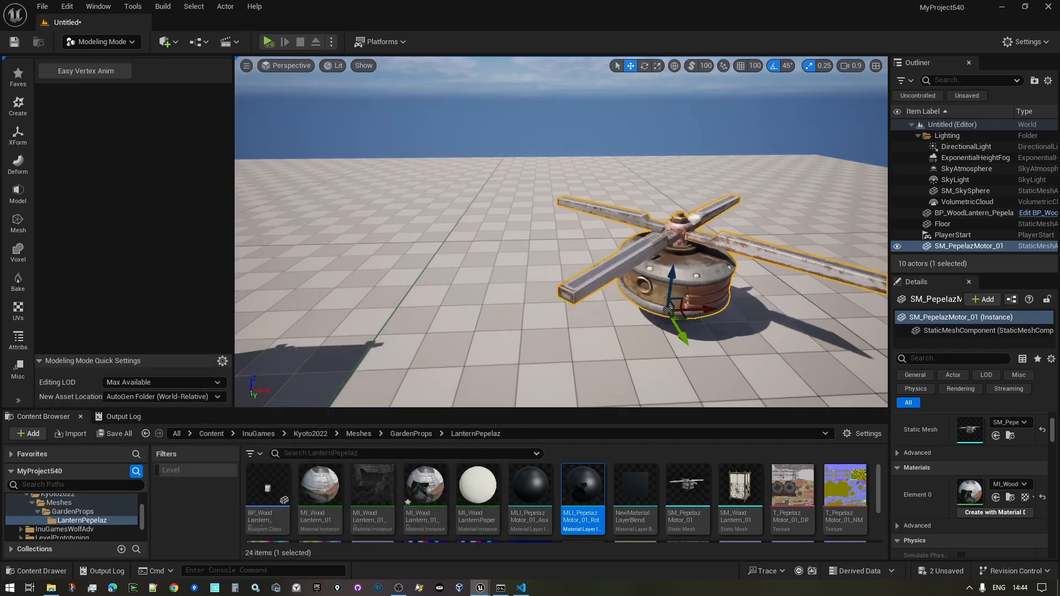
right_drag(552, 221, 558, 188)
key(w)
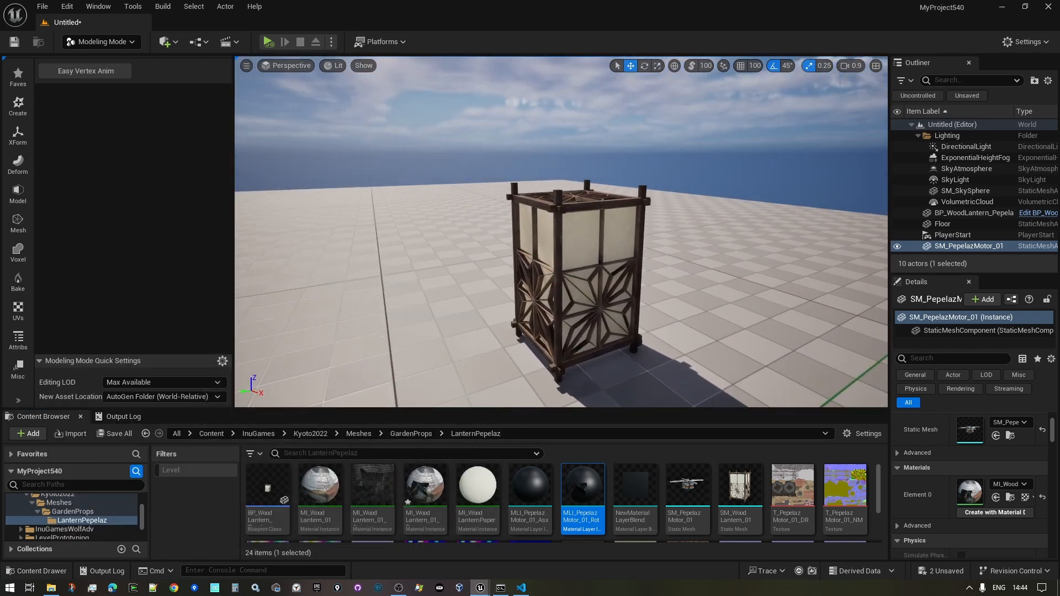
click(268, 42)
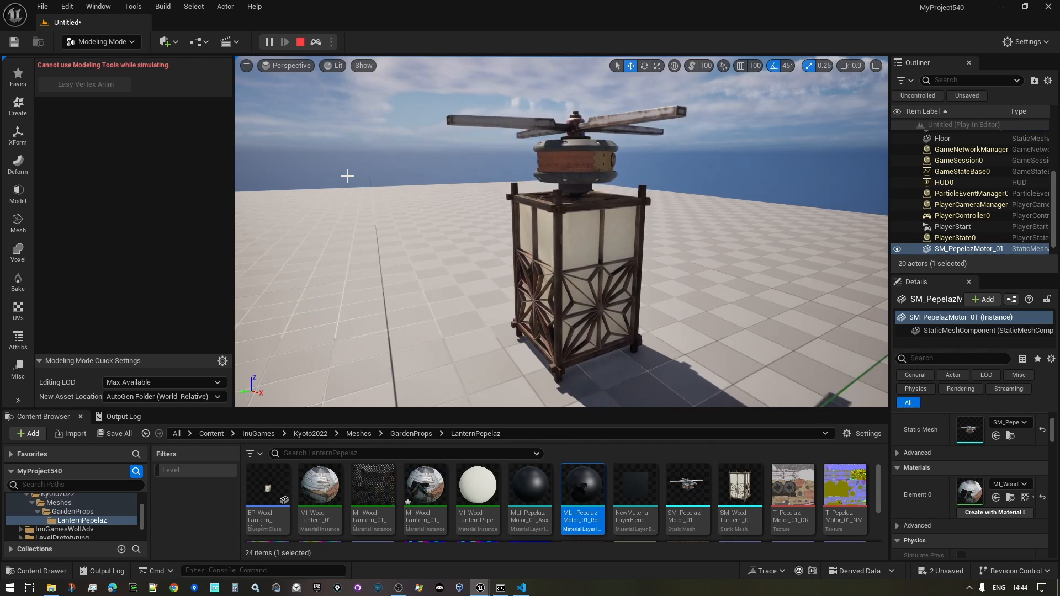
key(e)
right_drag(391, 197, 395, 229)
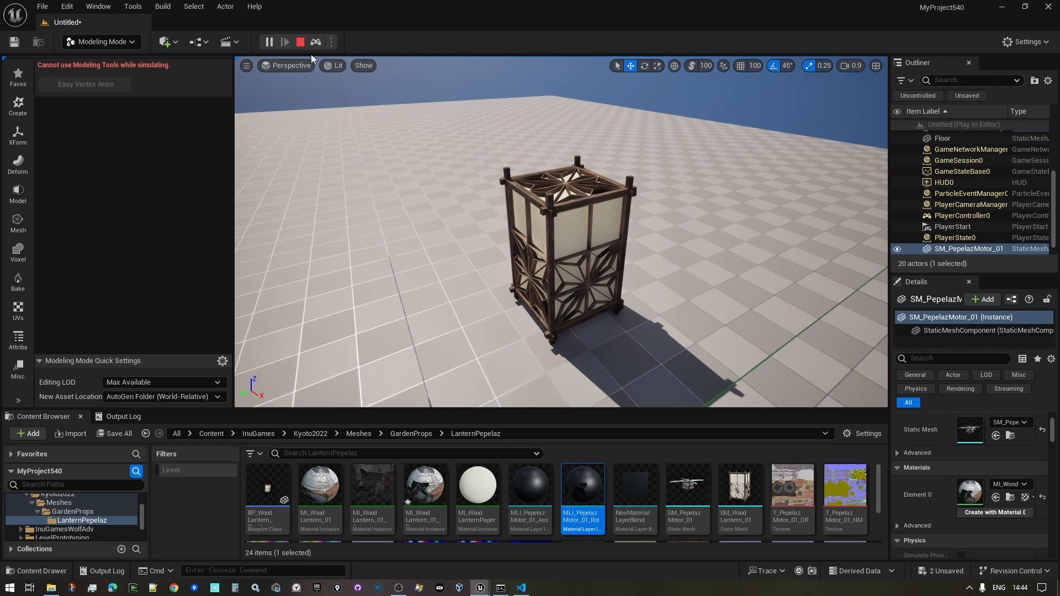
click(299, 42)
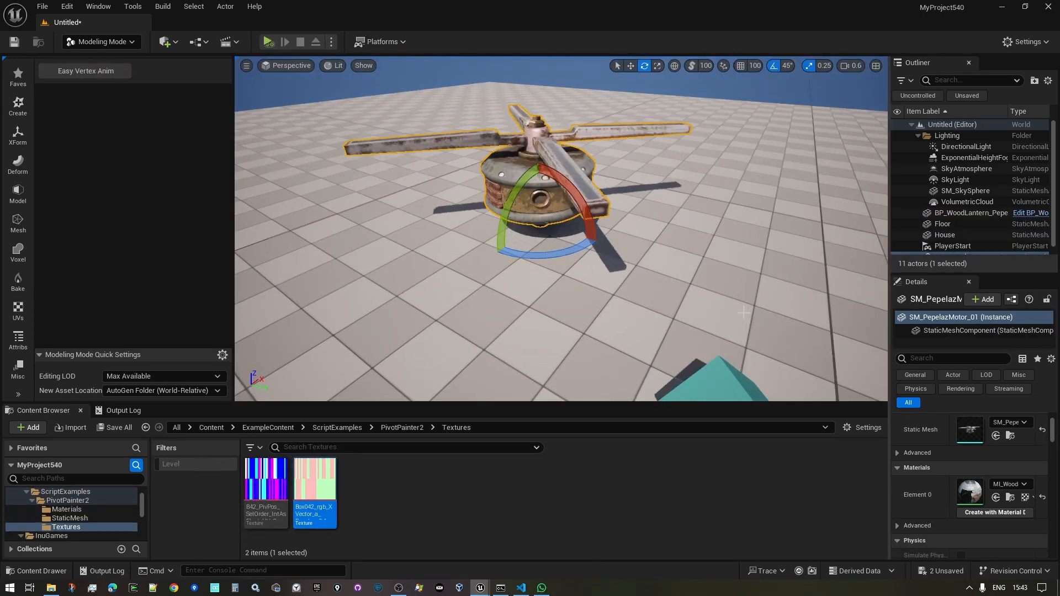
right_drag(744, 312, 638, 303)
key(w)
key(d)
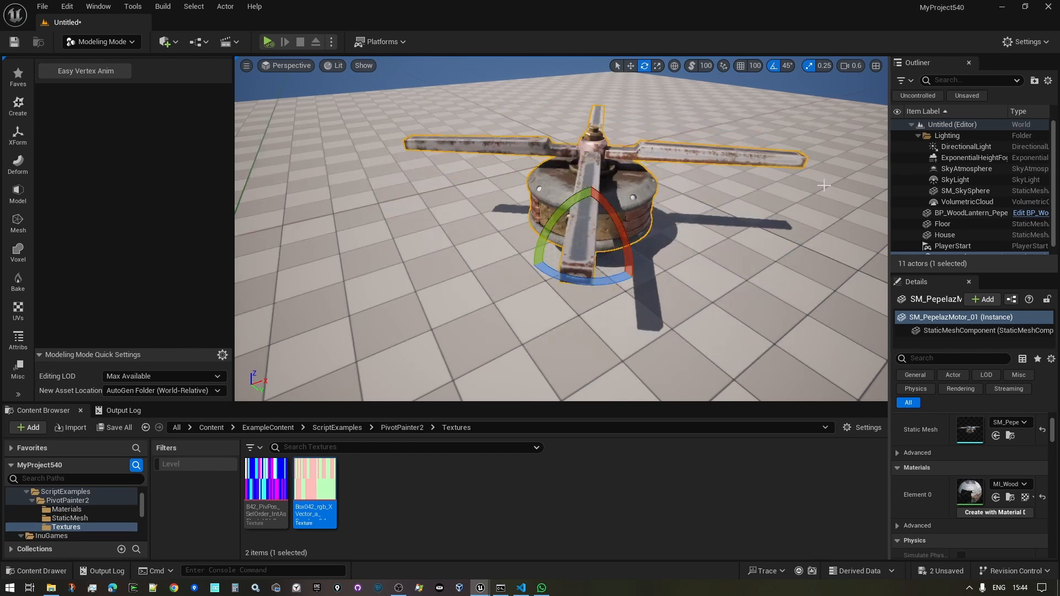
right_drag(561, 228, 512, 221)
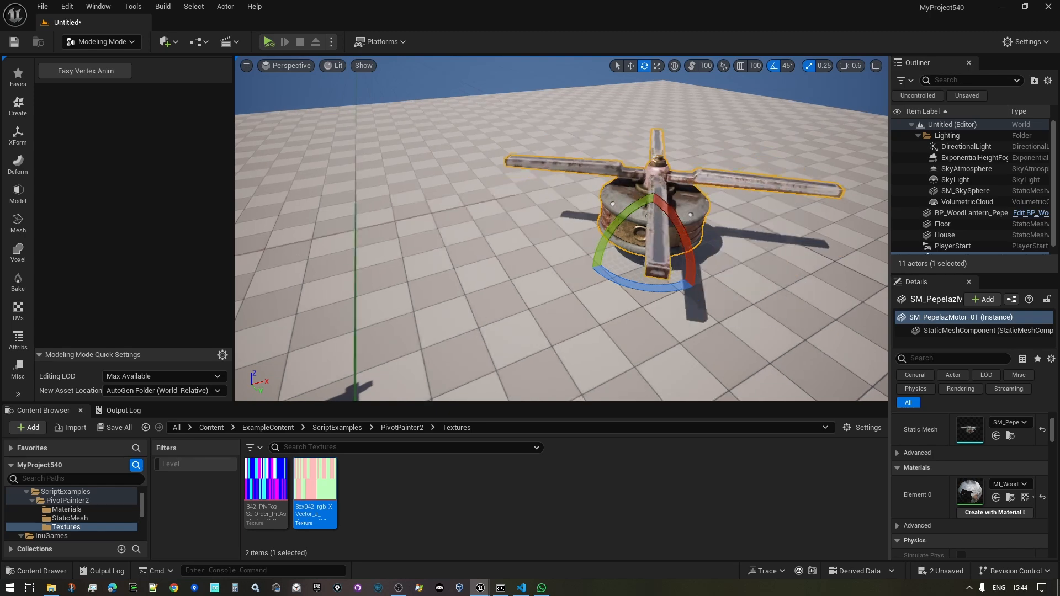
key(w)
mouse_move(511, 220)
right_down()
mouse_move(500, 225)
mouse_move(517, 209)
right_up()
key(q)
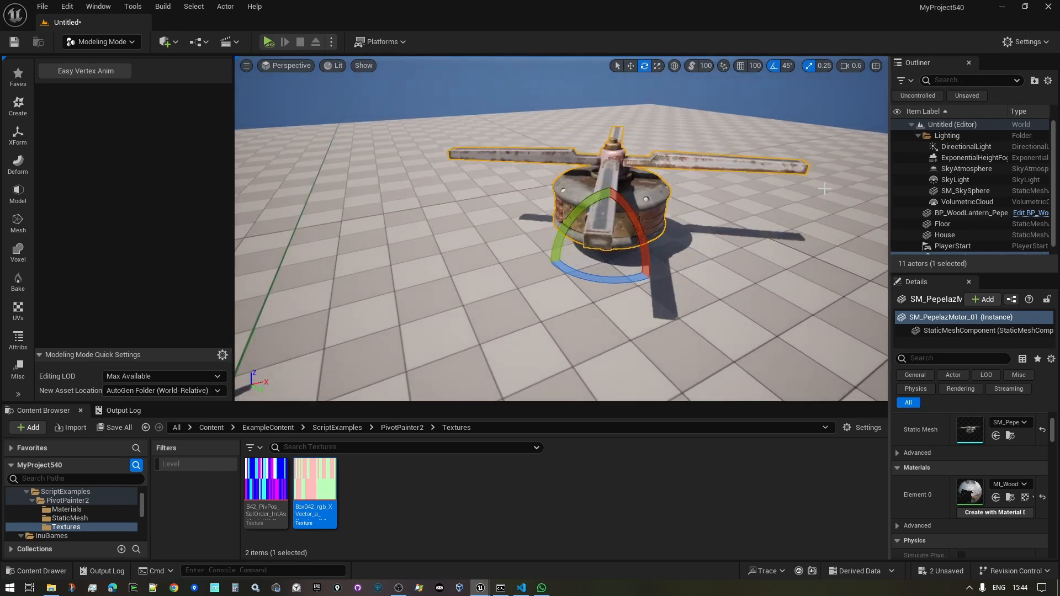
key(e)
mouse_move(516, 209)
right_down()
mouse_move(521, 221)
mouse_move(511, 220)
right_up()
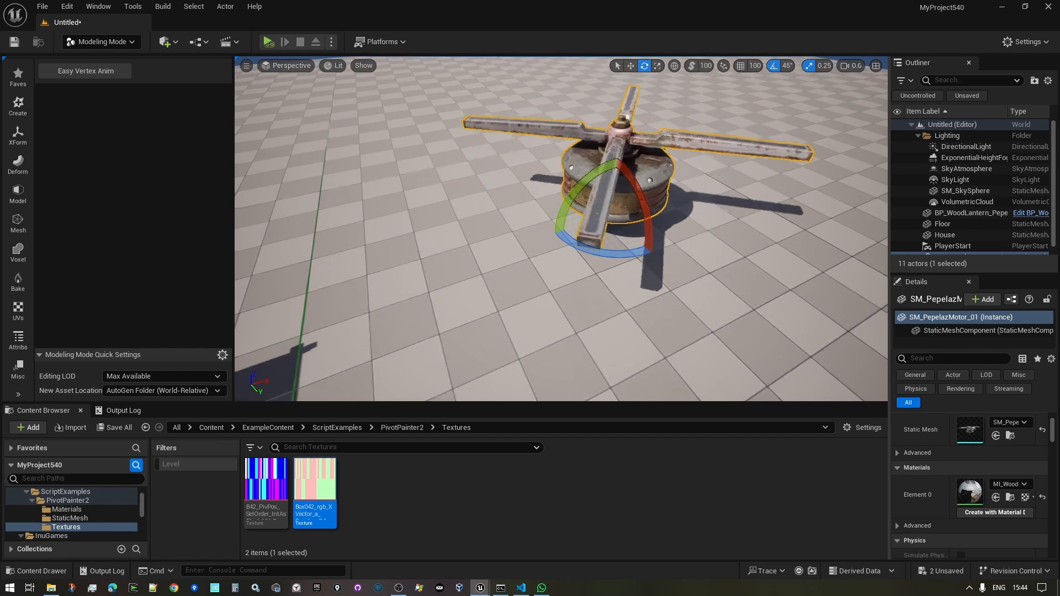
right_drag(806, 280, 808, 275)
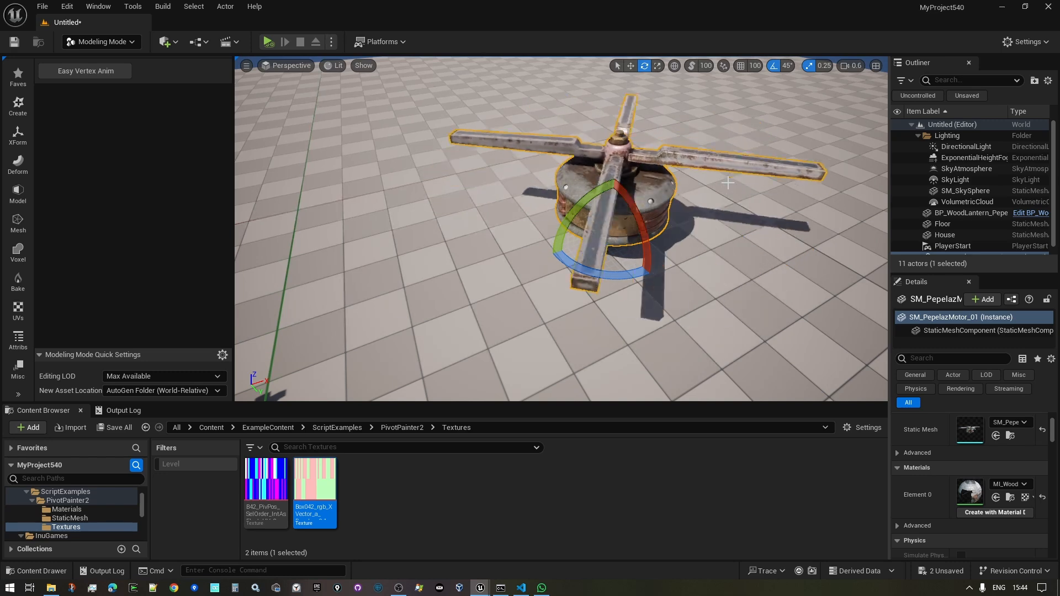
- Cancel the motor's Easy Vertex Anim session and fly the view to the teal House
click(88, 71)
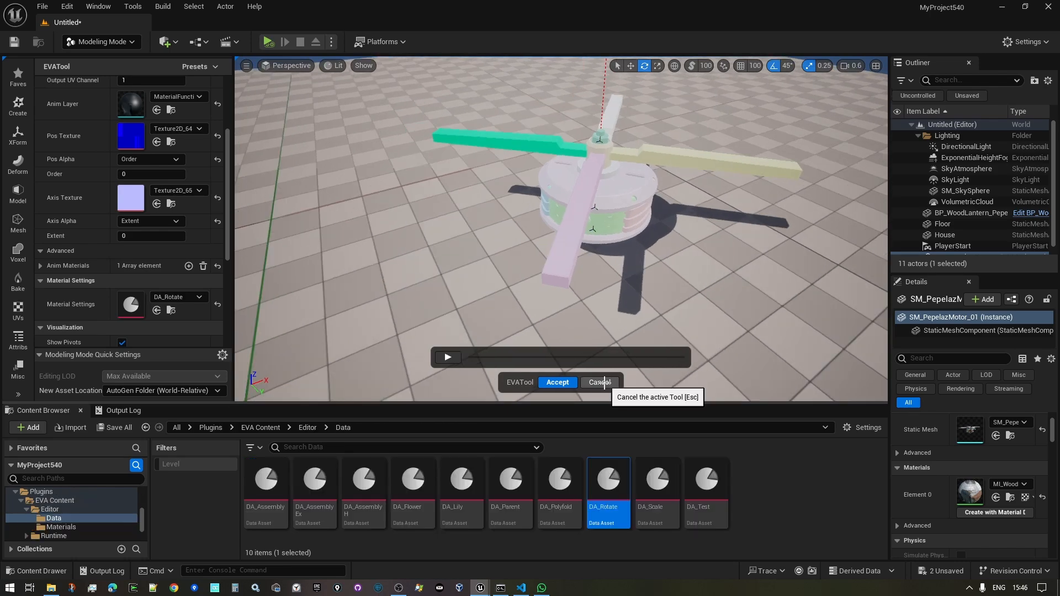
click(602, 382)
right_drag(745, 288, 850, 254)
right_drag(585, 229, 585, 207)
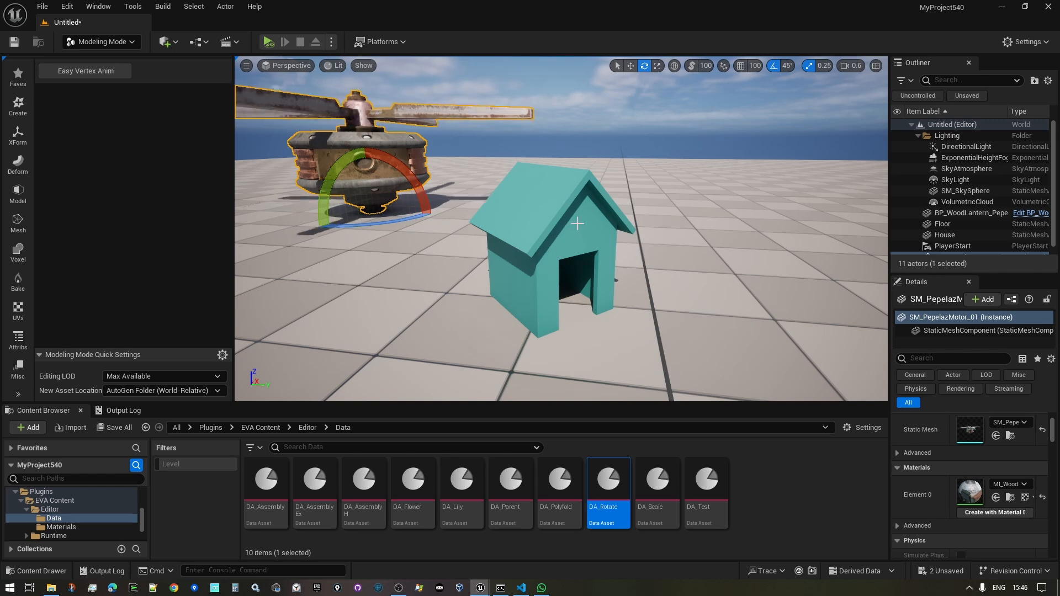
mouse_move(578, 222)
right_down()
mouse_move(604, 265)
mouse_move(591, 214)
right_up()
right_drag(500, 124, 483, 168)
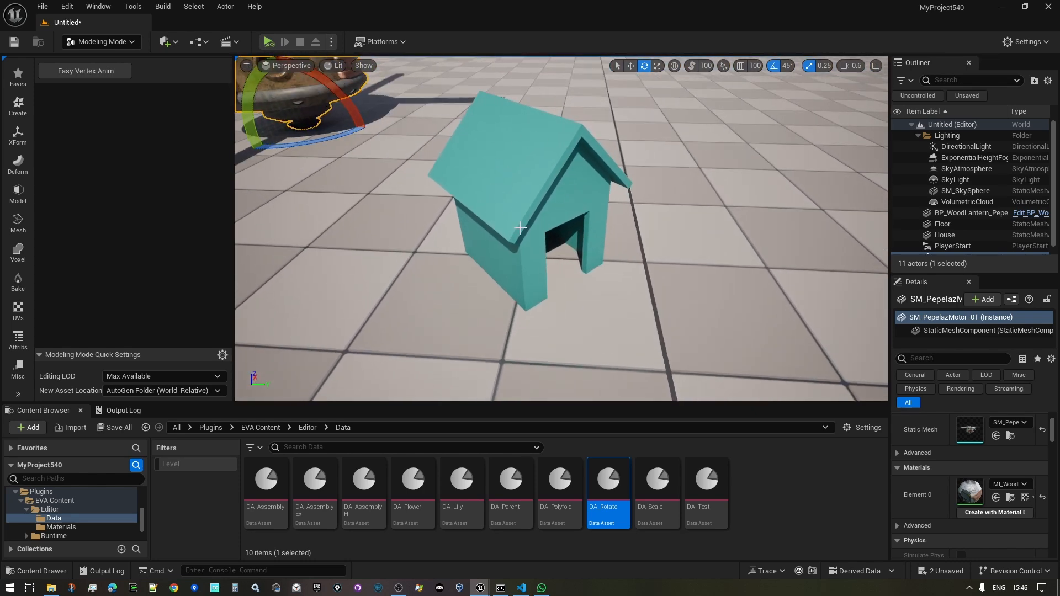
- Select the teal House, check its PivotPainter2 Textures folder, and launch Easy Vertex Anim on it
click(489, 175)
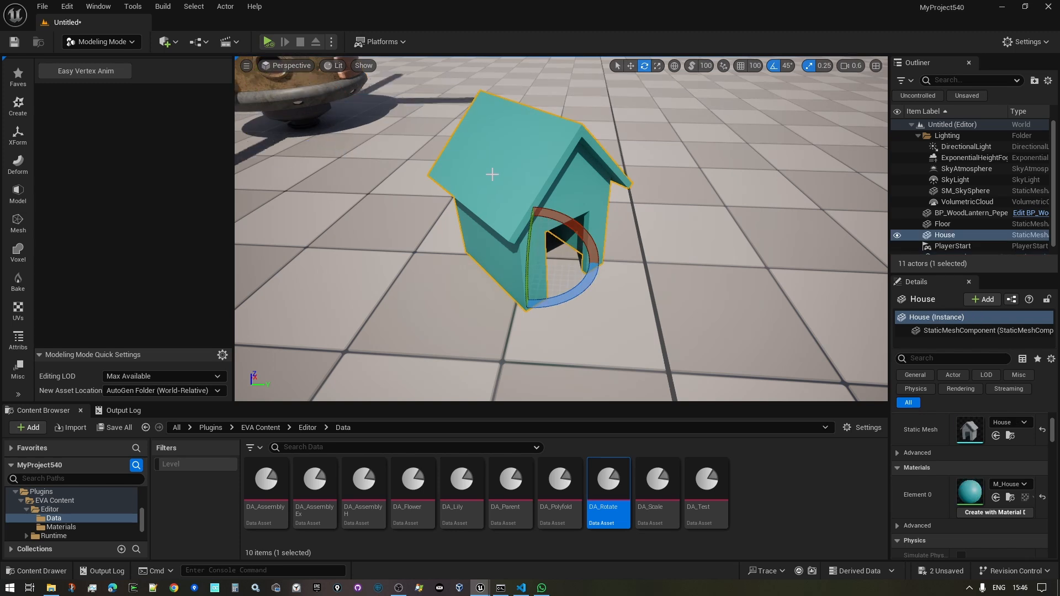
key(ctrl+b)
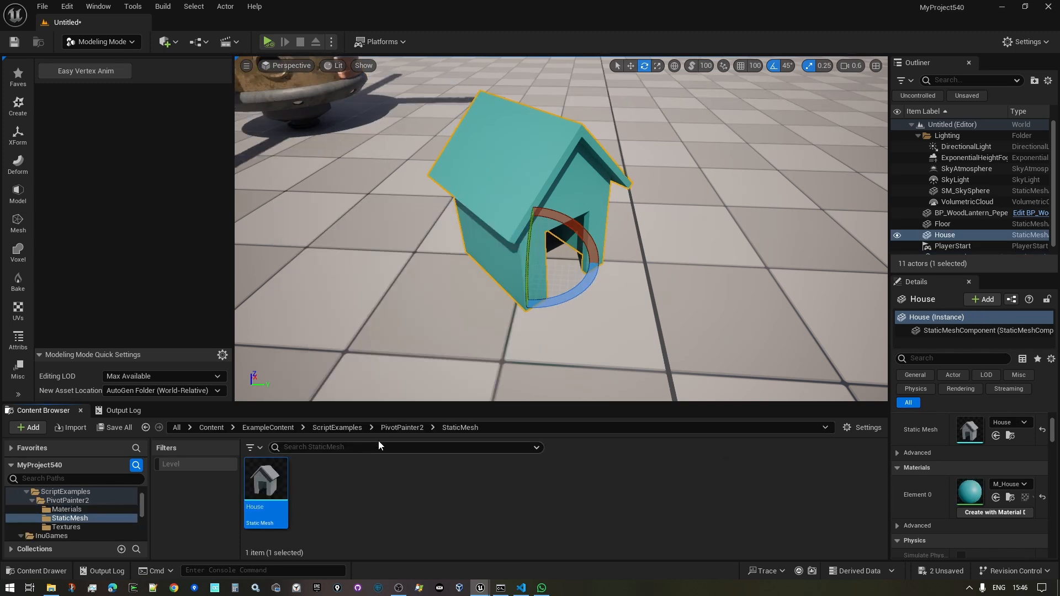
click(401, 426)
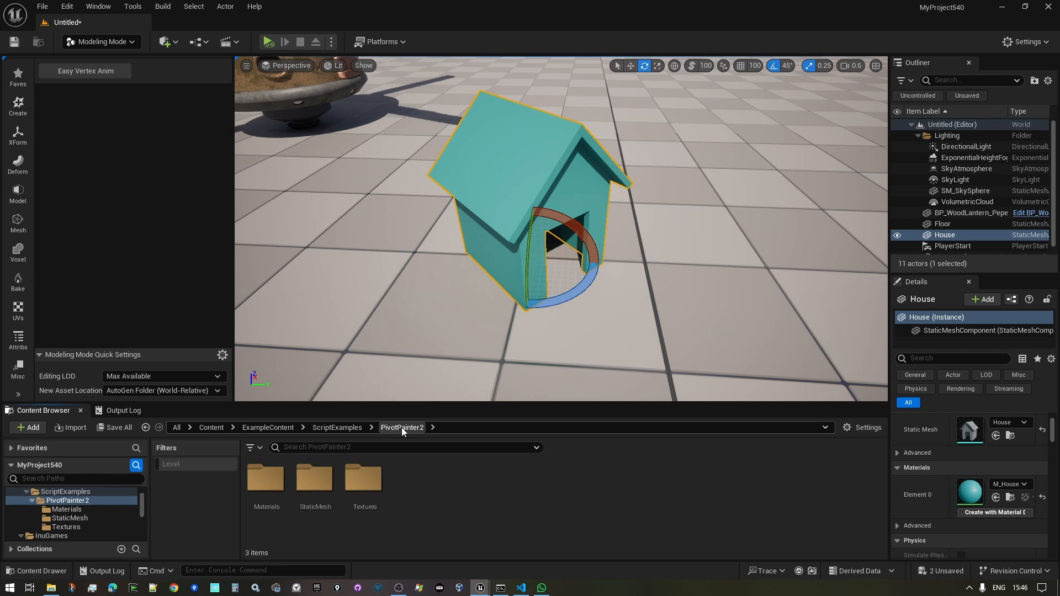
double_click(372, 486)
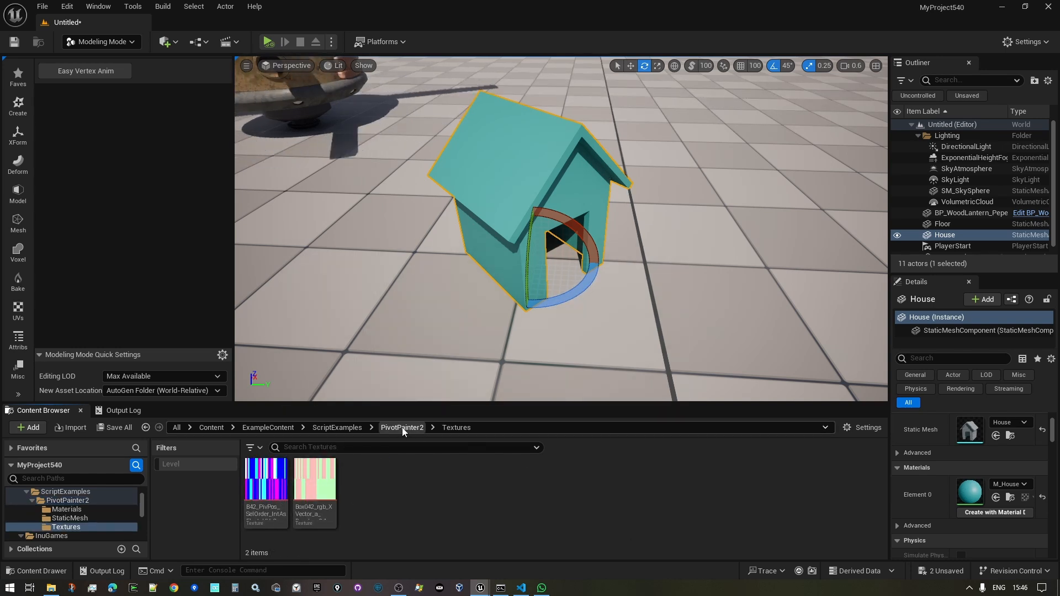
click(402, 431)
right_drag(422, 342, 381, 321)
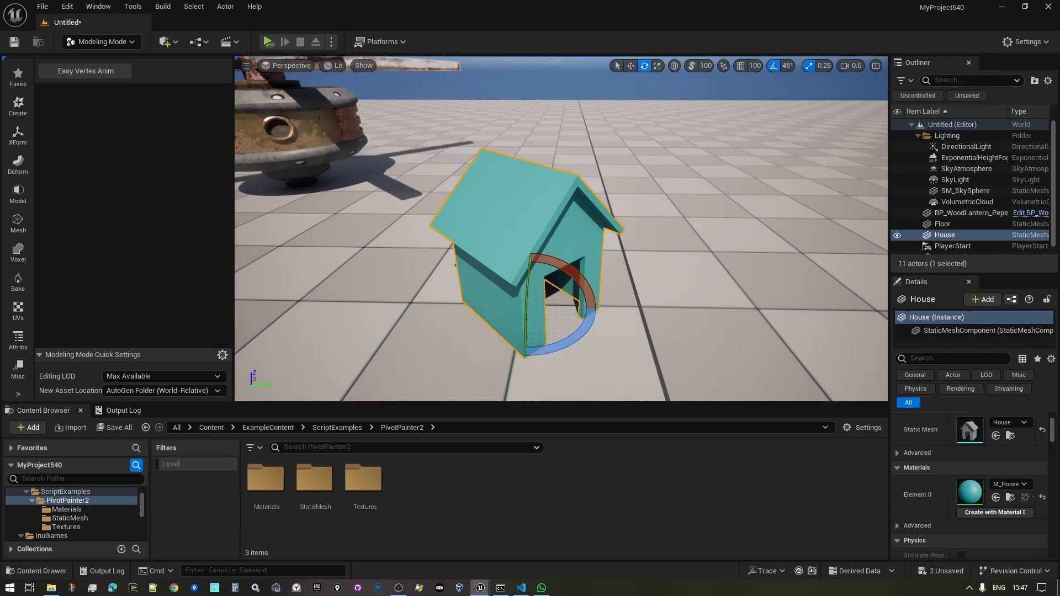
right_drag(381, 322, 350, 317)
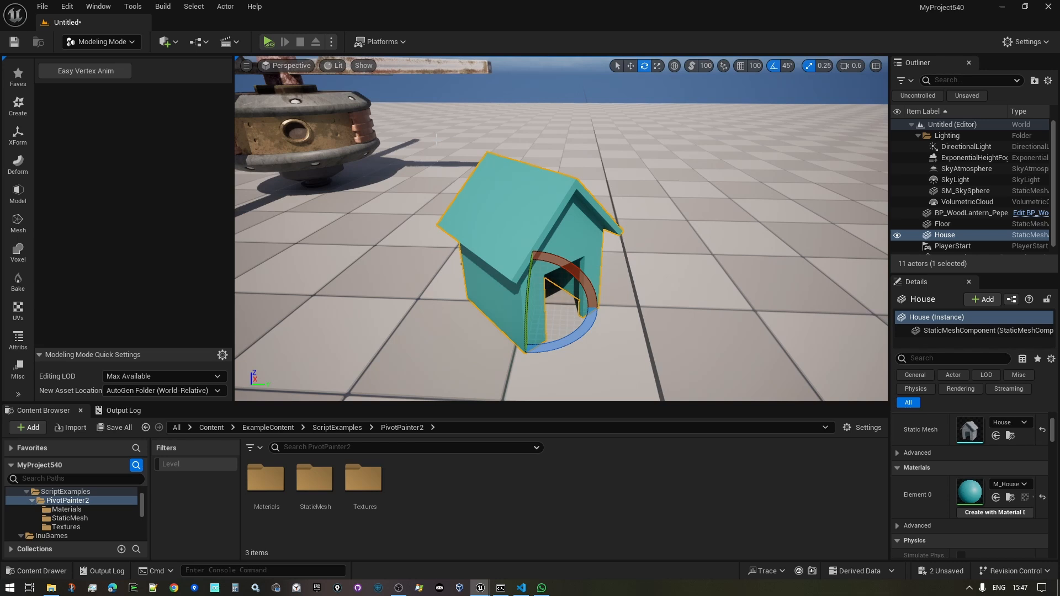
click(89, 75)
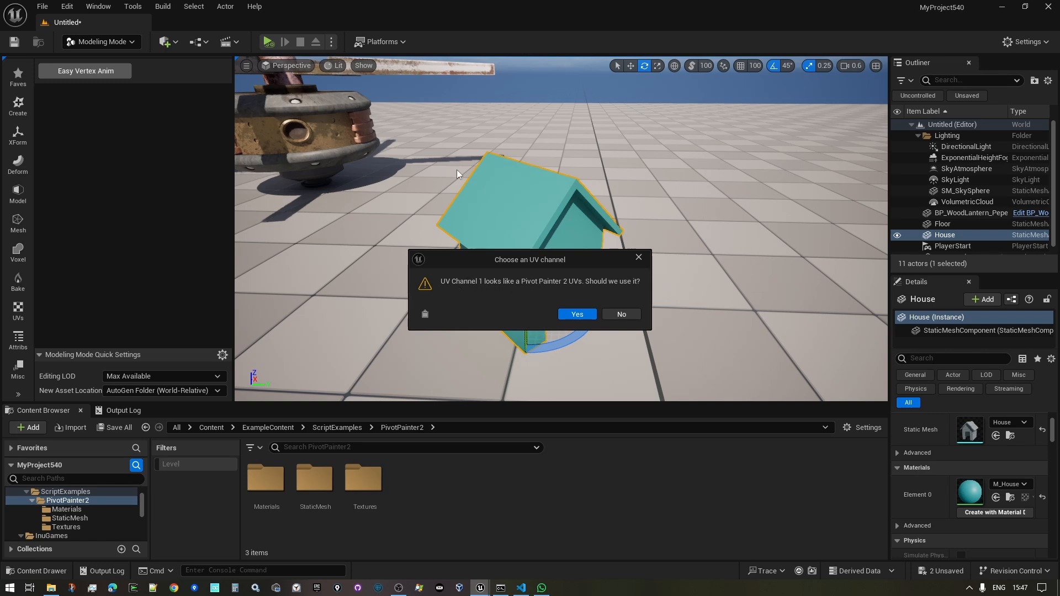
- Accept UV Channel 1 as the House's Pivot Painter 2 UVs and orbit around the loaded house
click(577, 314)
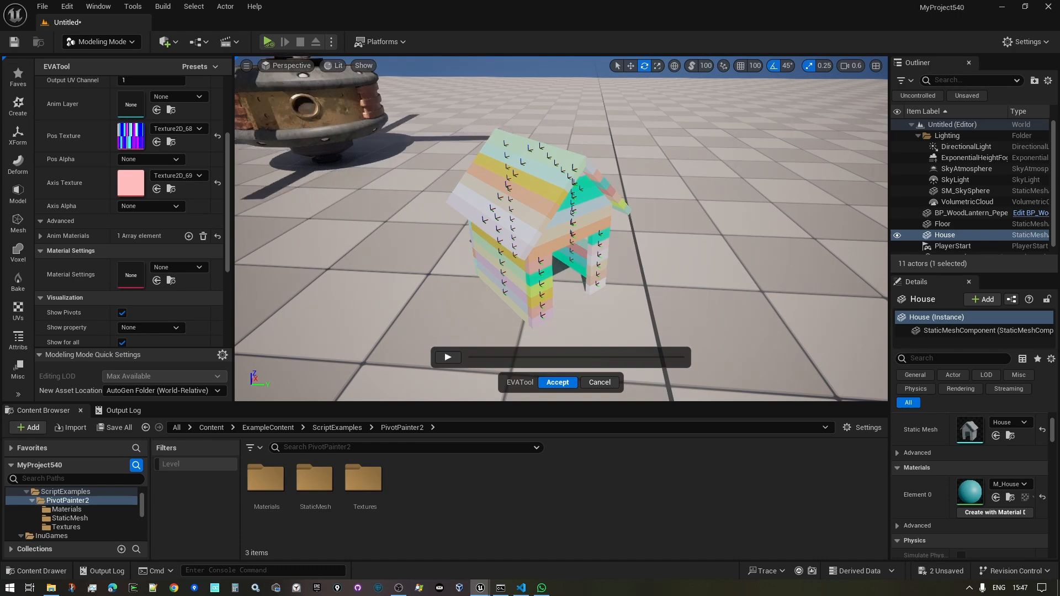
right_drag(577, 276, 673, 278)
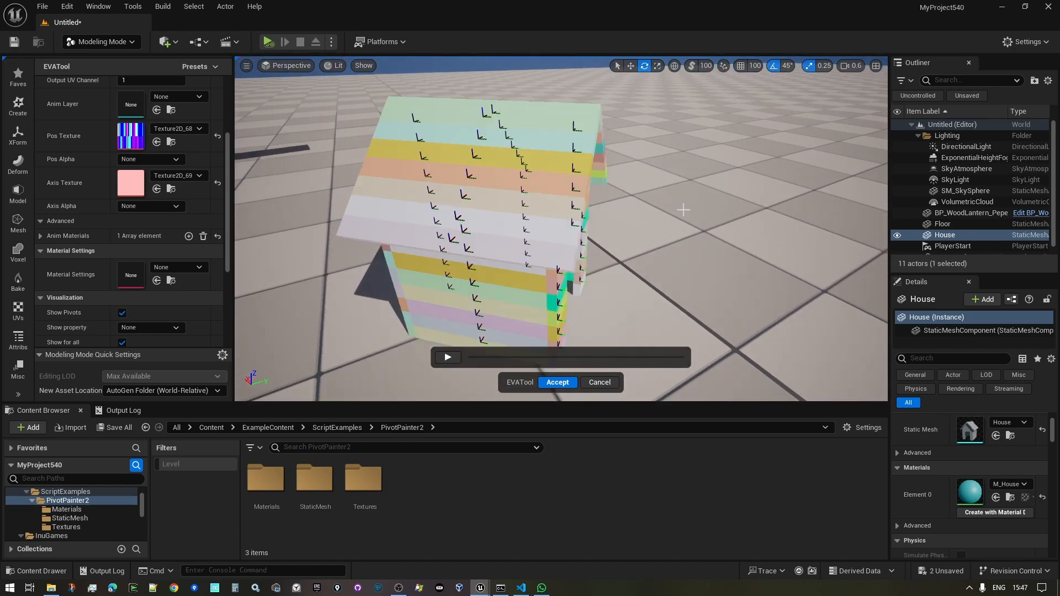
right_drag(686, 213, 795, 243)
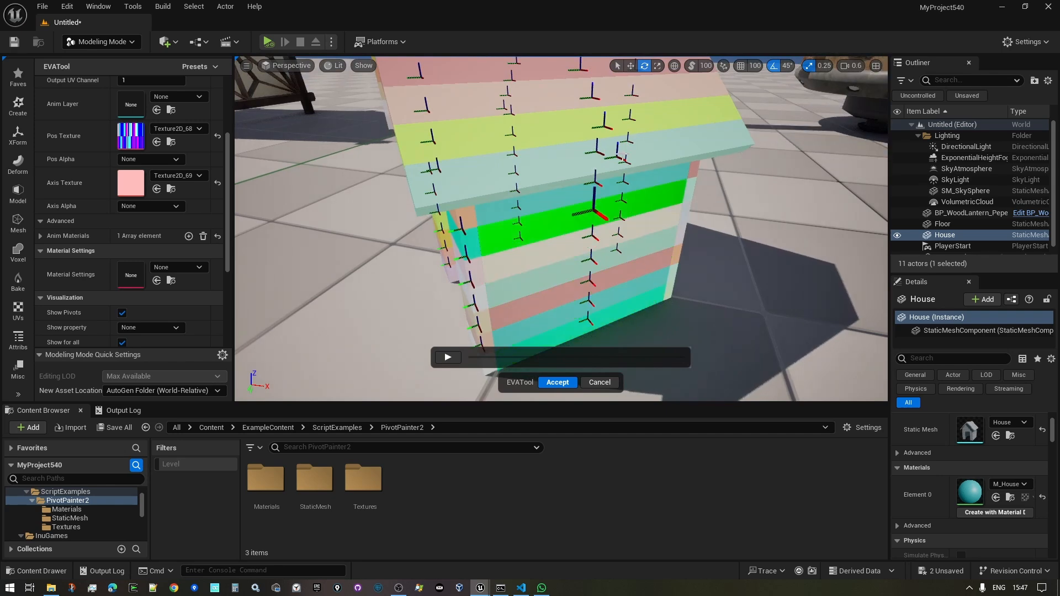
right_drag(607, 138, 814, 127)
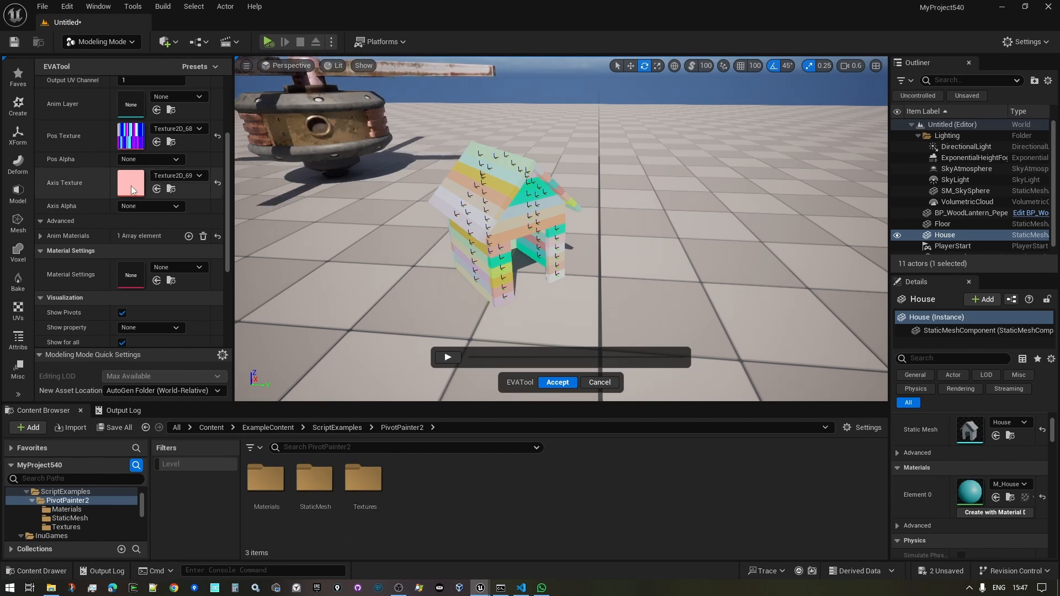
right_drag(386, 287, 384, 309)
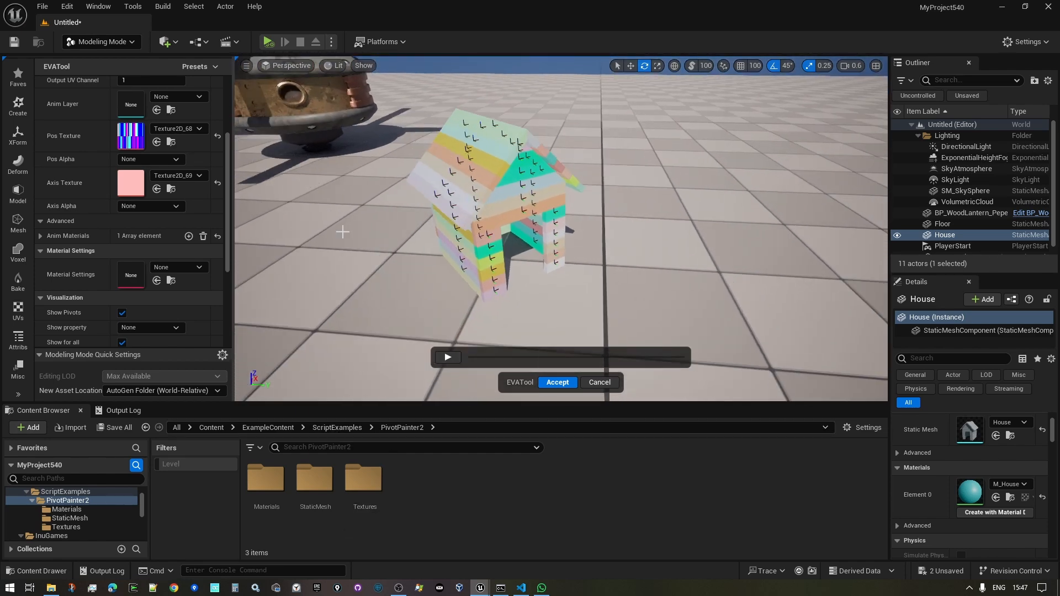
- Set EVATool material settings to DA_Assembly, Pos Texture to the PivPos texture, Axis Texture to the XVector texture
click(189, 268)
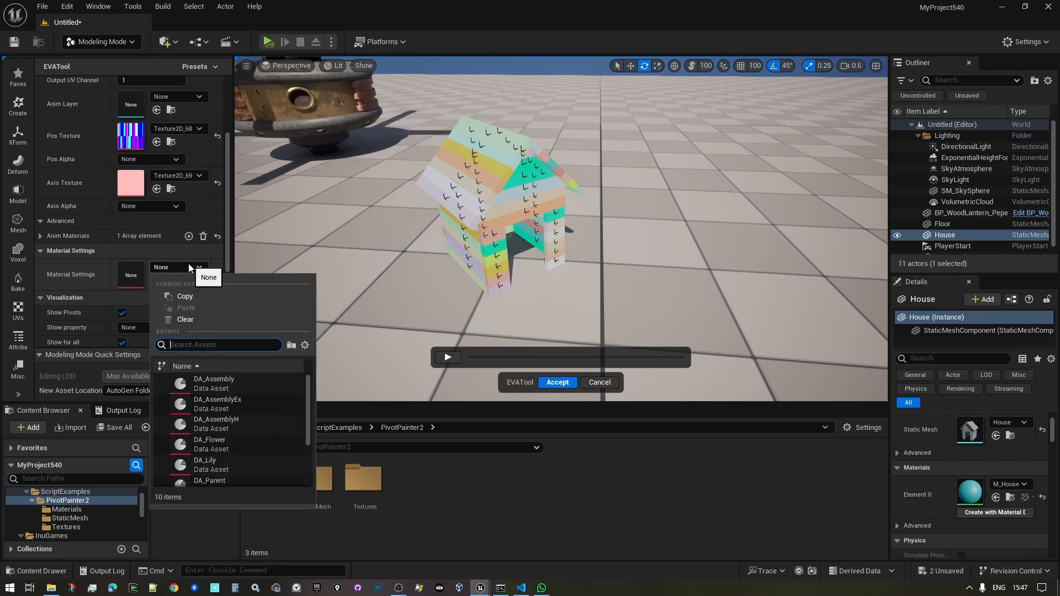
click(237, 380)
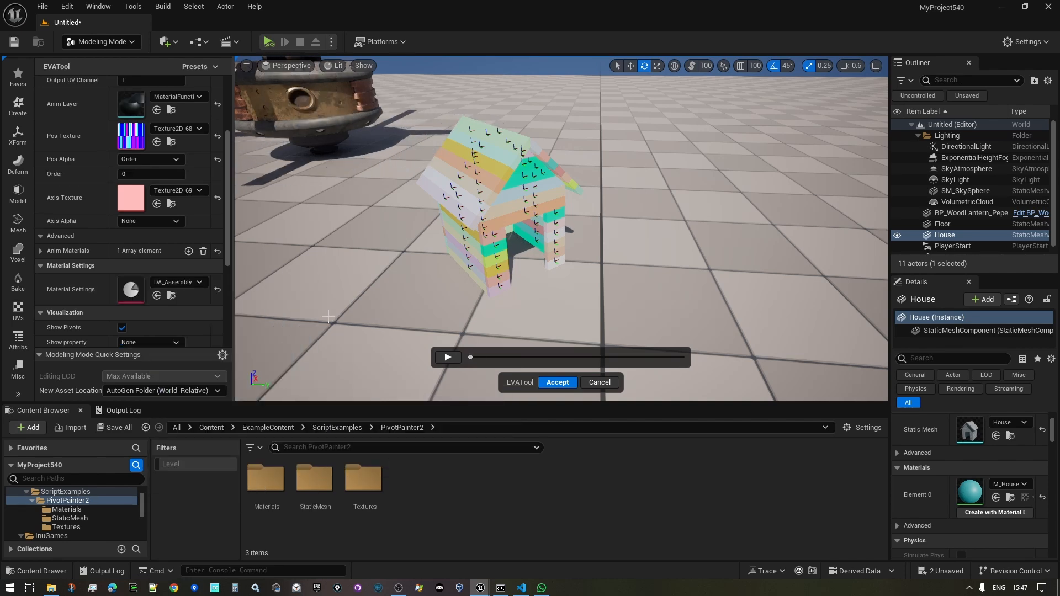
double_click(363, 481)
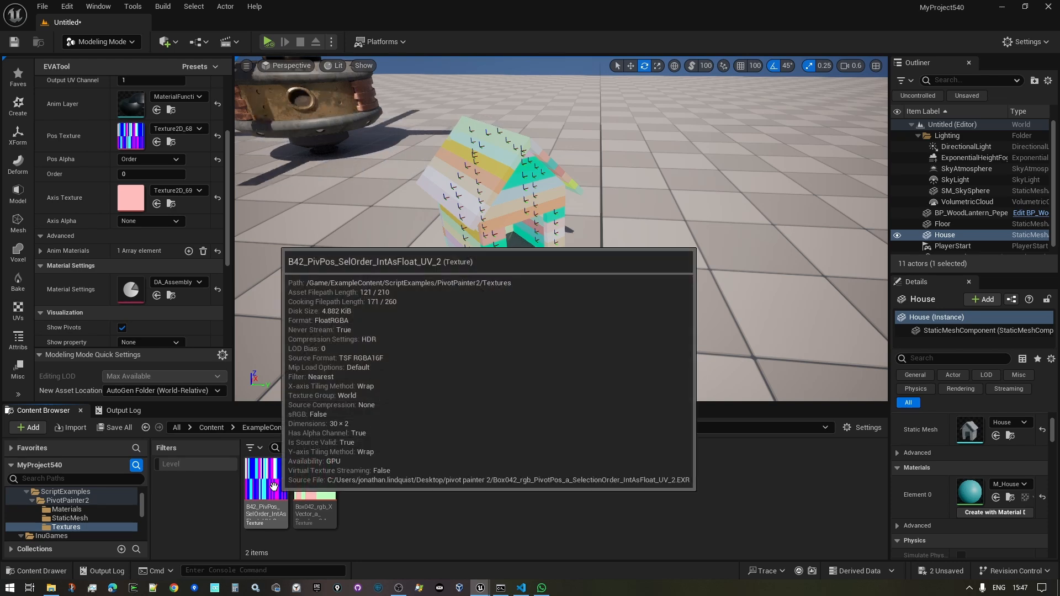
drag(265, 483, 132, 136)
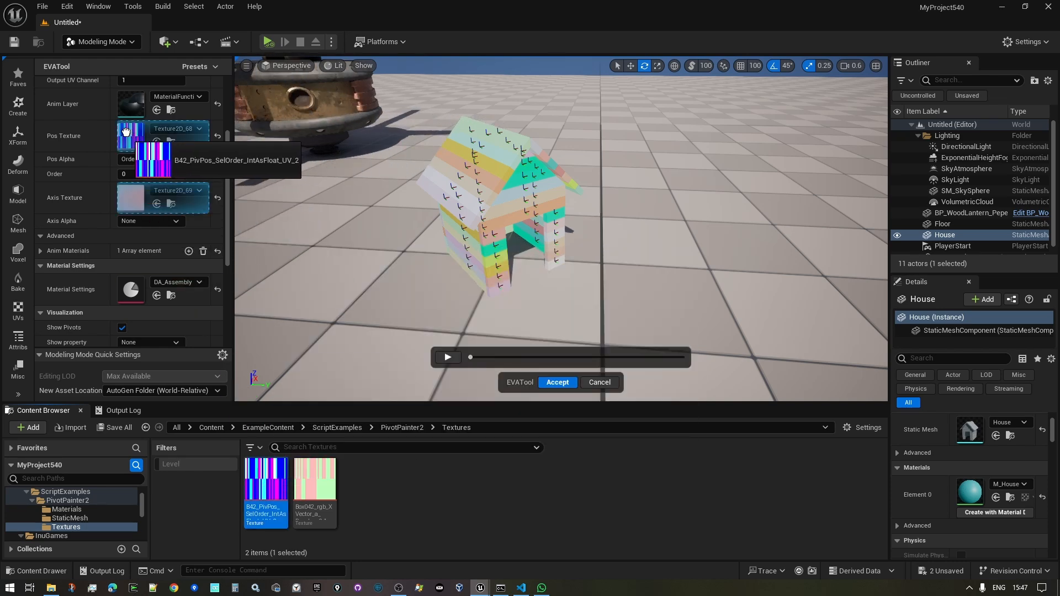
drag(126, 132, 127, 134)
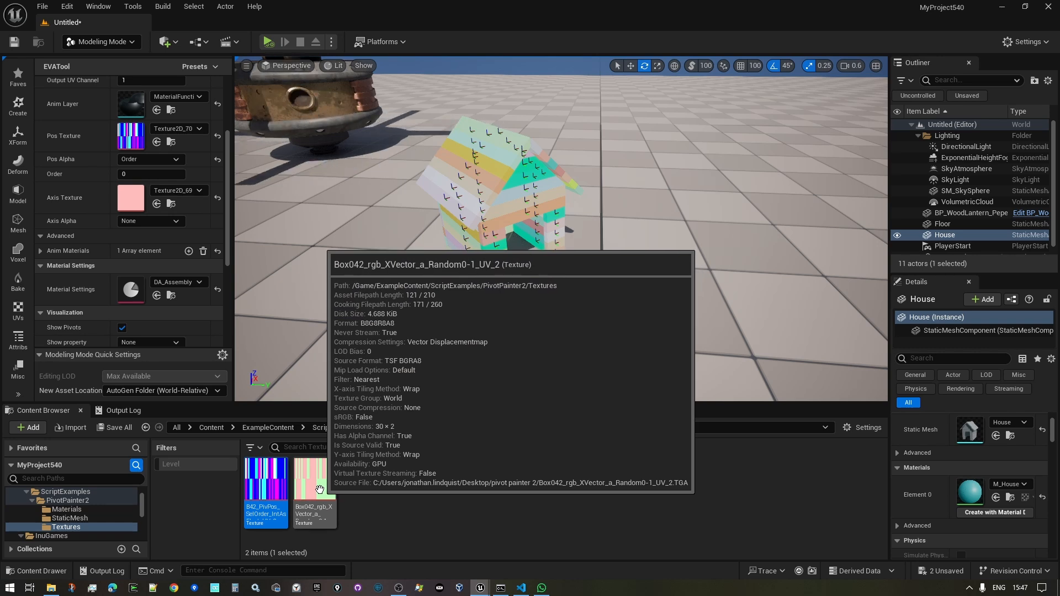
drag(319, 490, 126, 200)
key(w)
right_drag(430, 125, 429, 126)
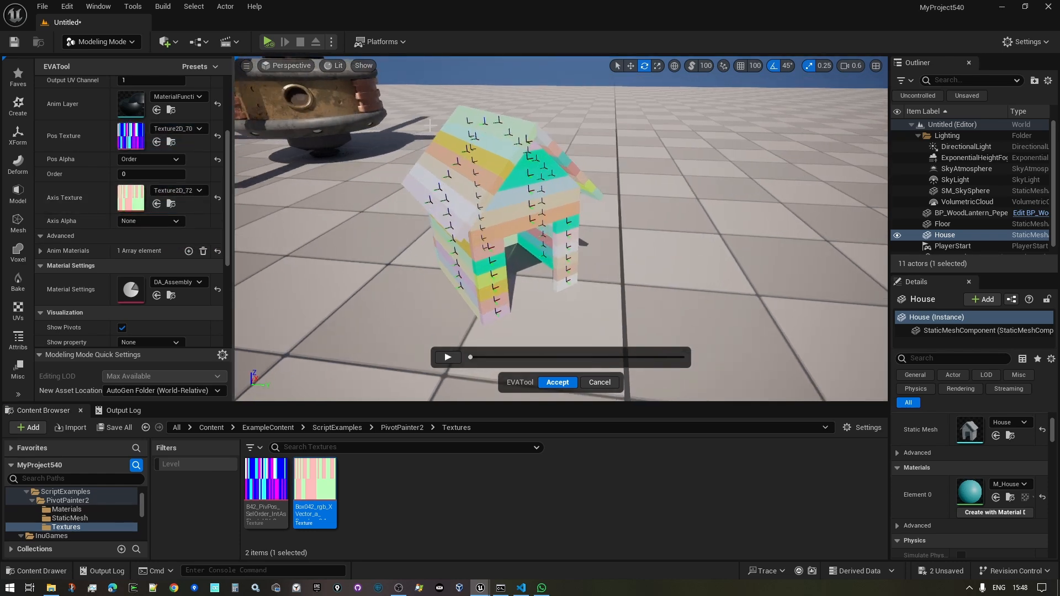
mouse_move(415, 273)
right_down()
mouse_move(410, 286)
mouse_move(416, 268)
right_up()
key(s)
key(w)
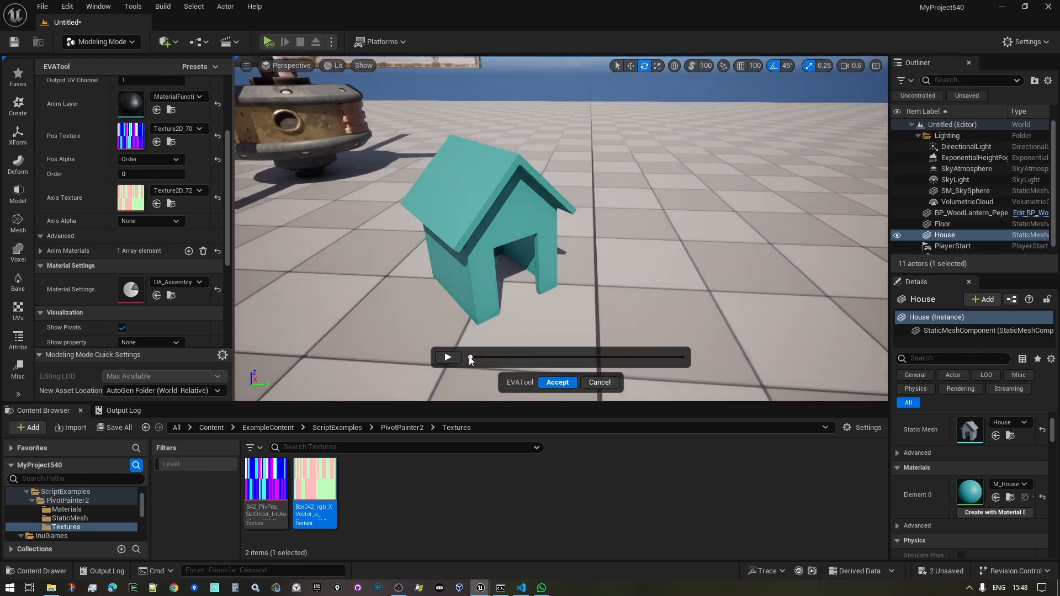
click(446, 357)
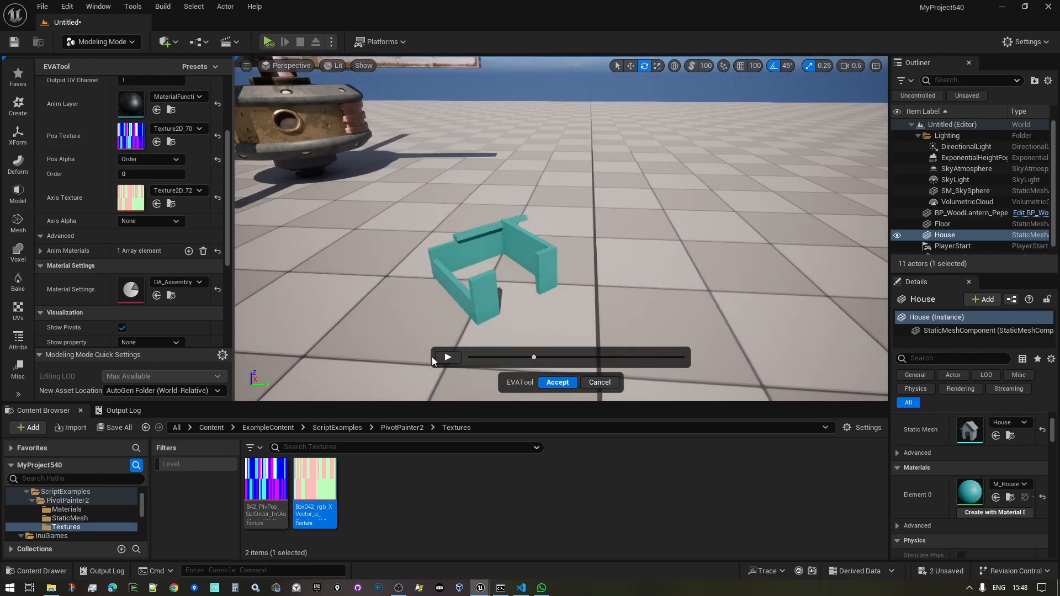
click(445, 360)
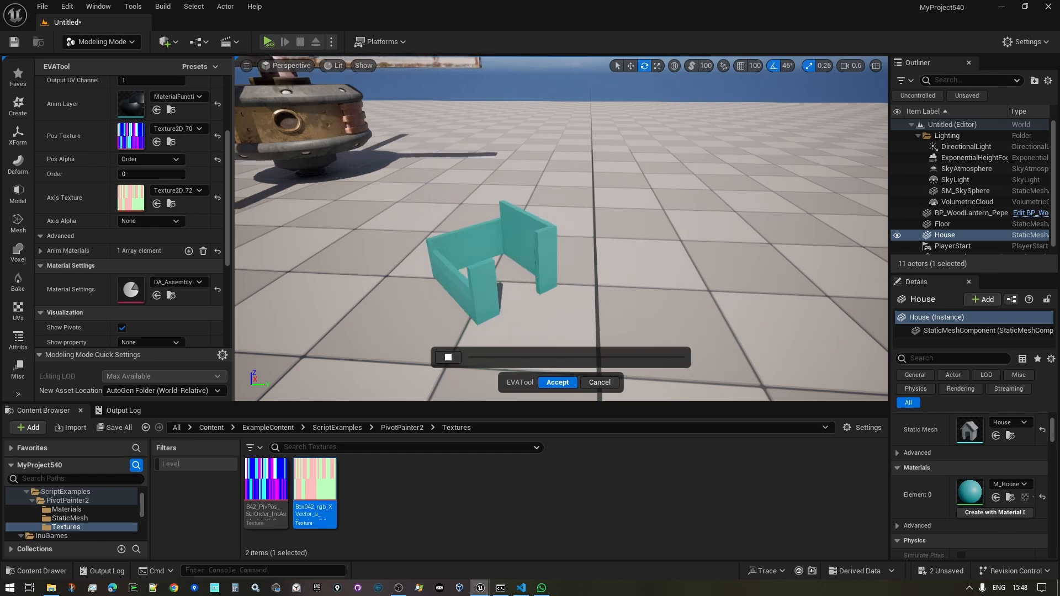
key(s)
mouse_move(417, 298)
right_down()
mouse_move(425, 288)
mouse_move(417, 307)
right_up()
key(w)
key(e)
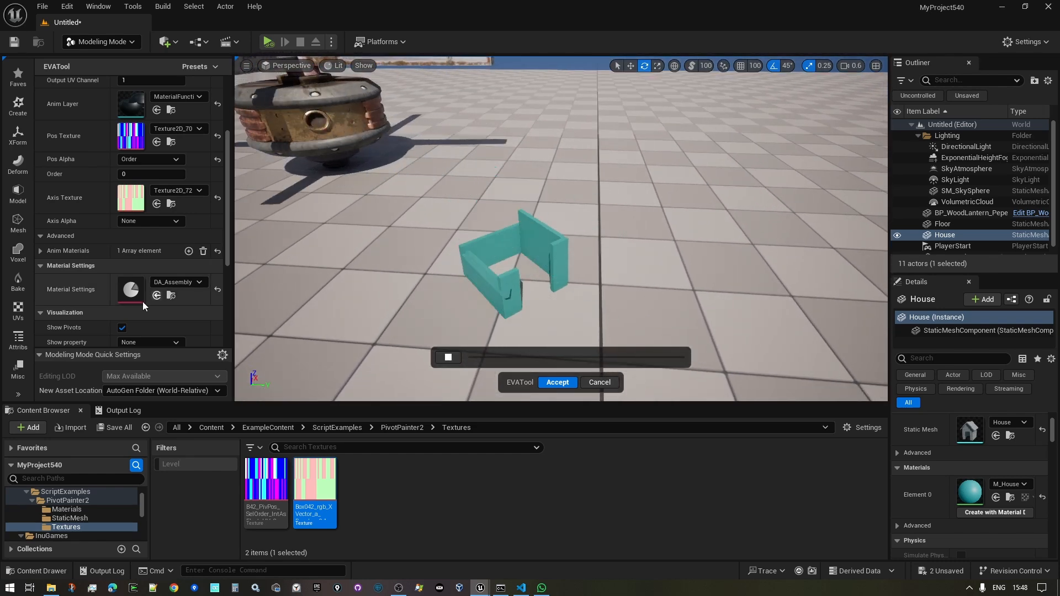
scroll(114, 233, up, 2)
scroll(114, 233, up, 2)
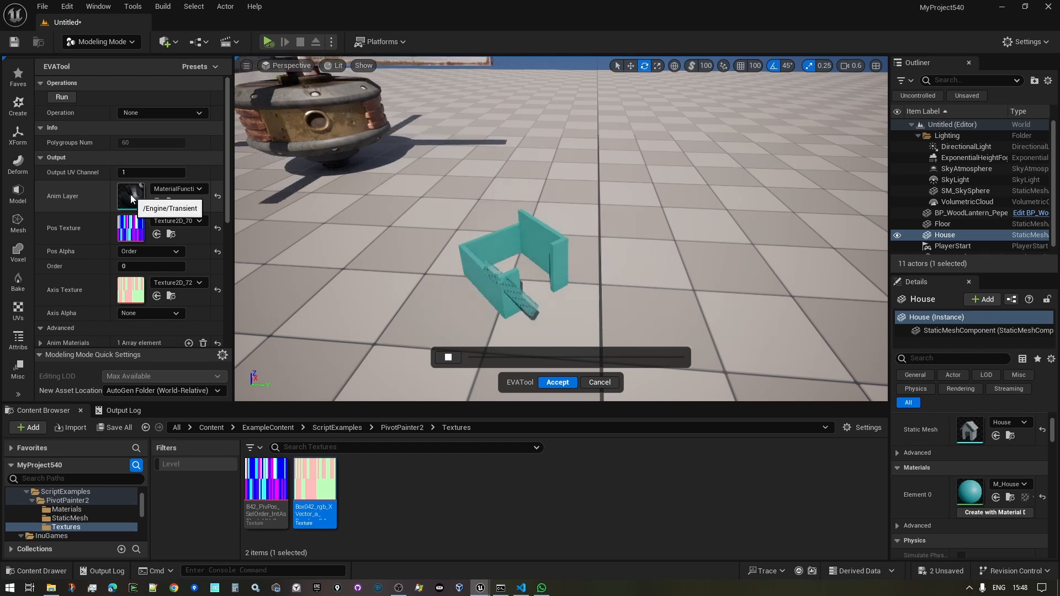
click(449, 358)
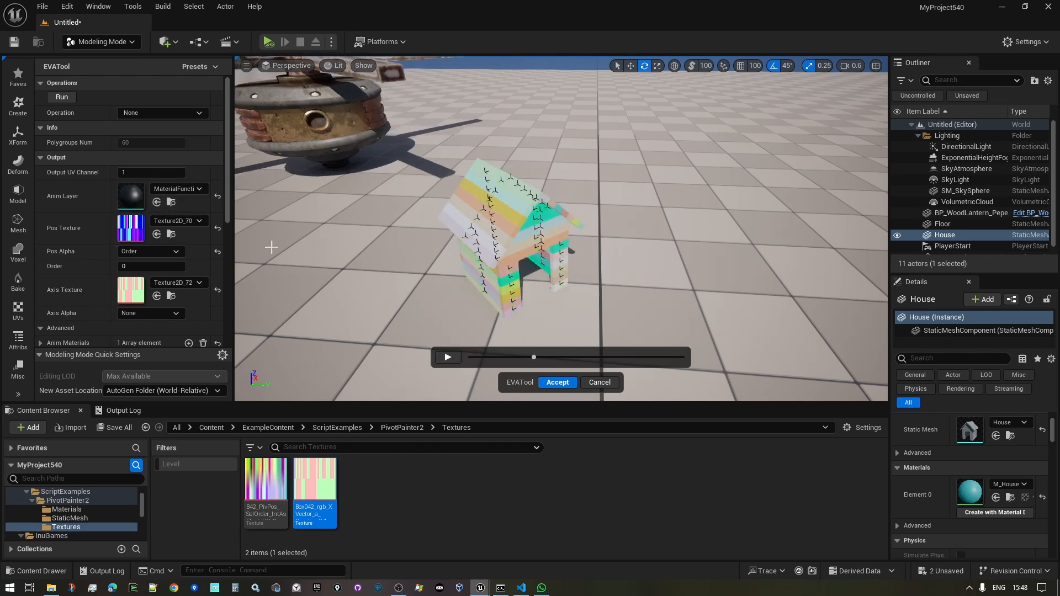
- Open the Anim Layer material instance and position its editor beside the house
double_click(125, 200)
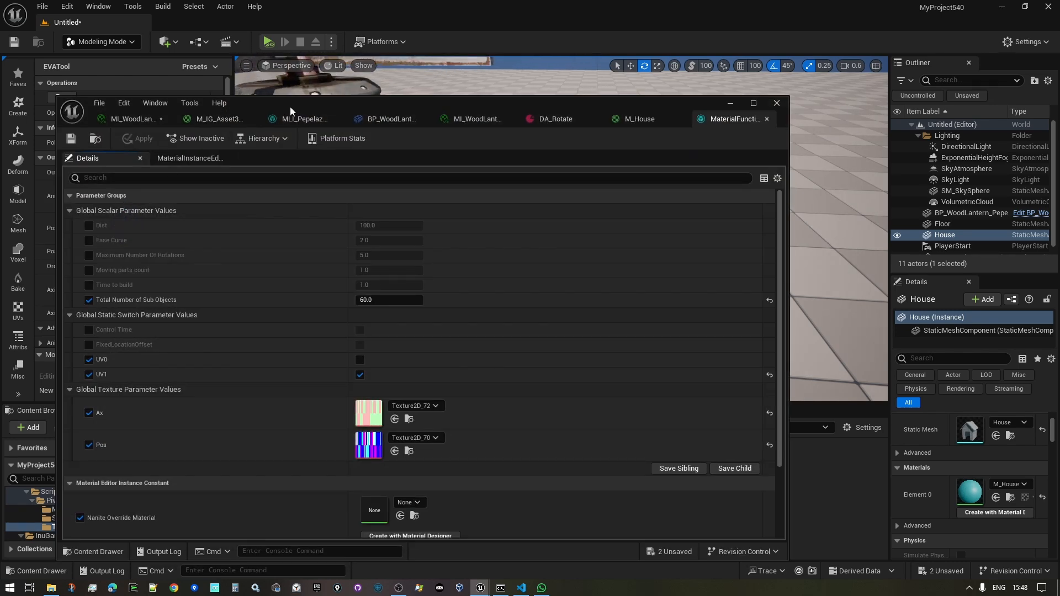
drag(290, 107, 570, 164)
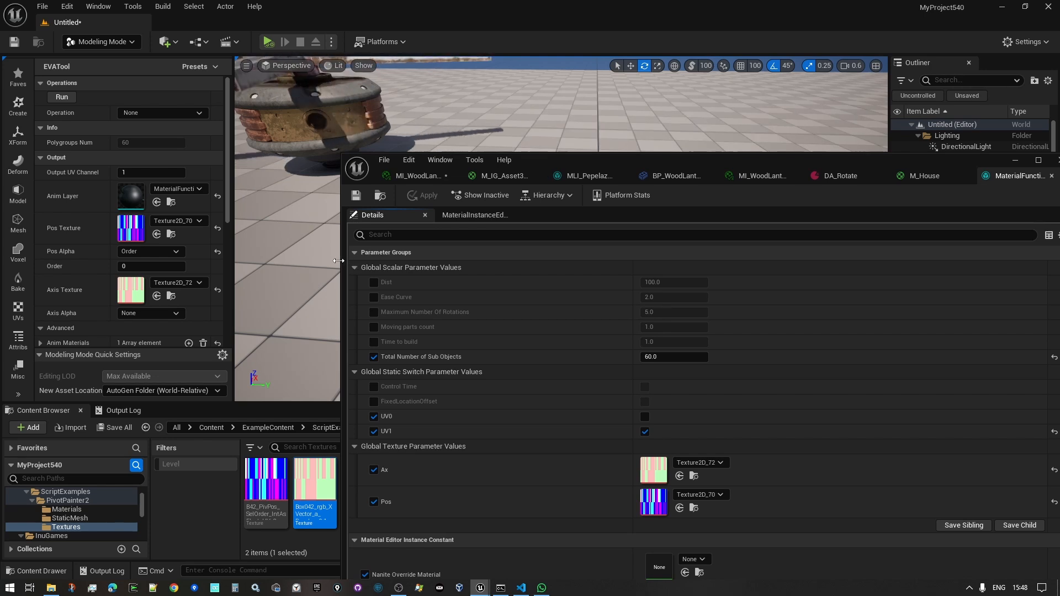
drag(344, 259, 676, 221)
drag(903, 160, 840, 95)
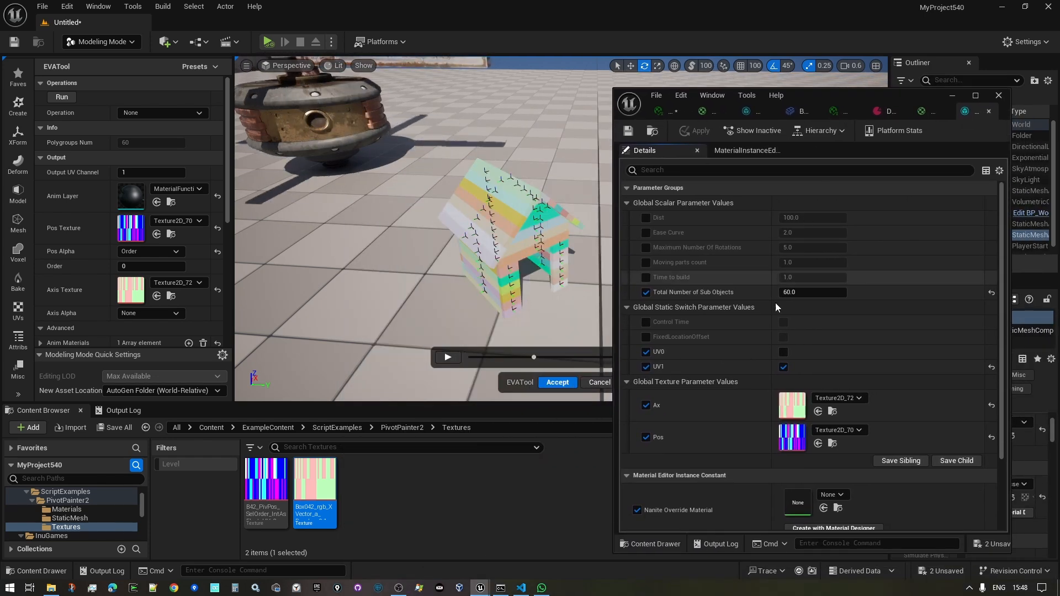
- Override Dist, enable FixedLocationOffset, and set the LocationOffset B value to 300
click(646, 217)
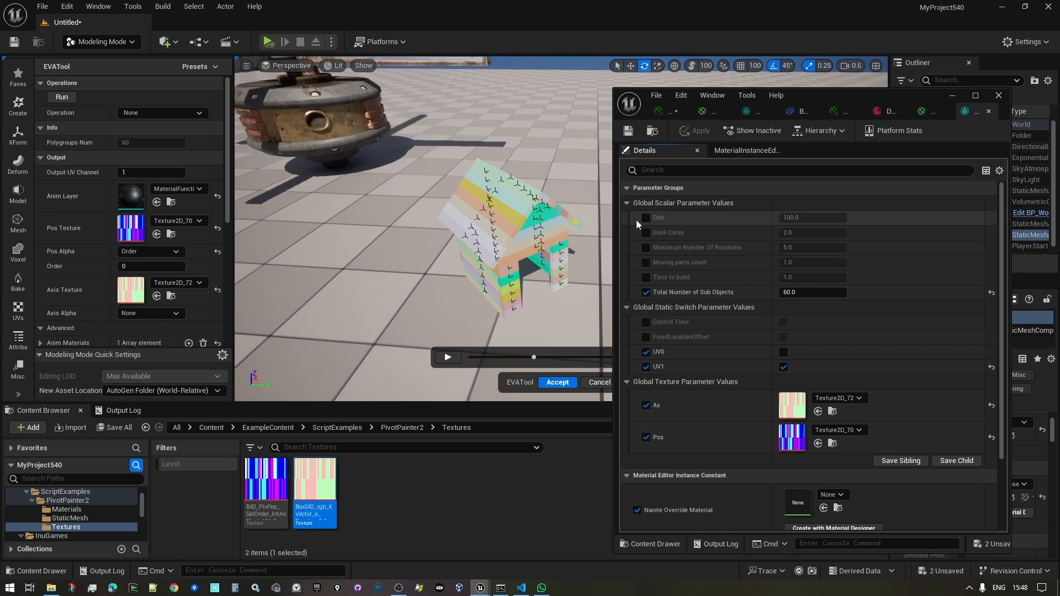
click(809, 218)
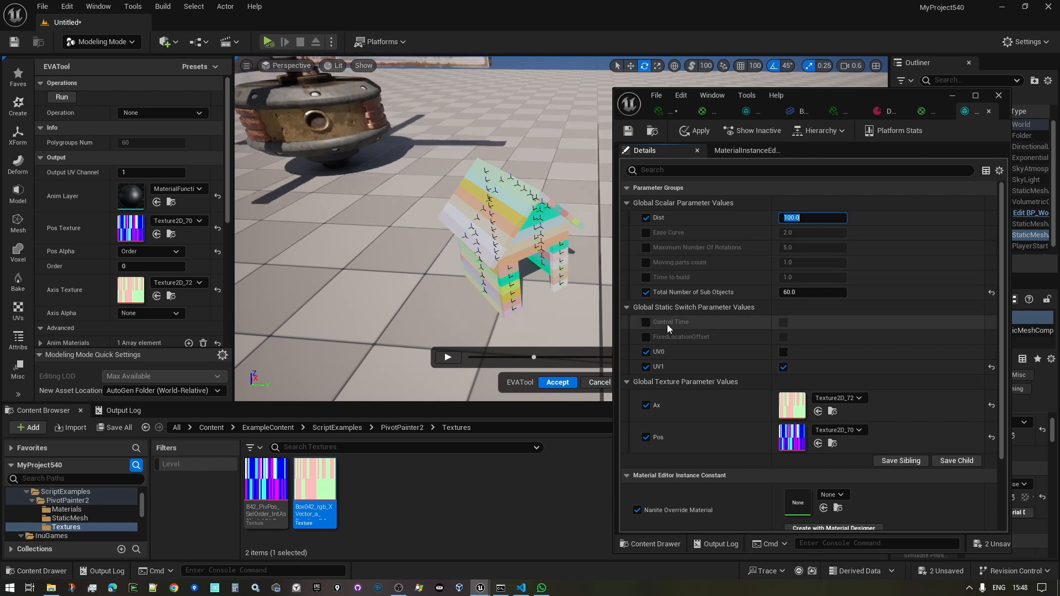
click(646, 336)
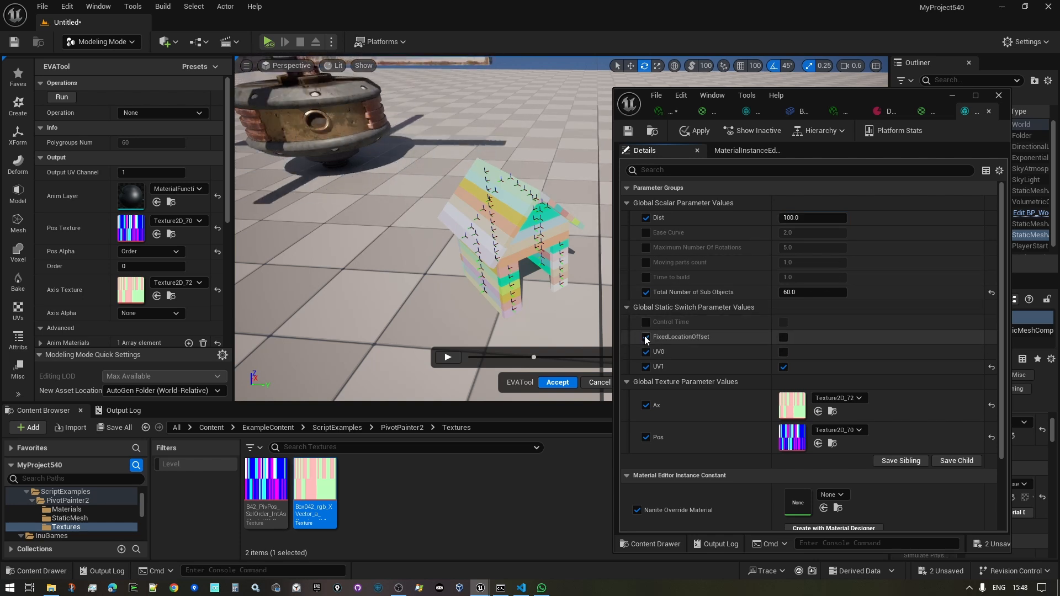
click(783, 337)
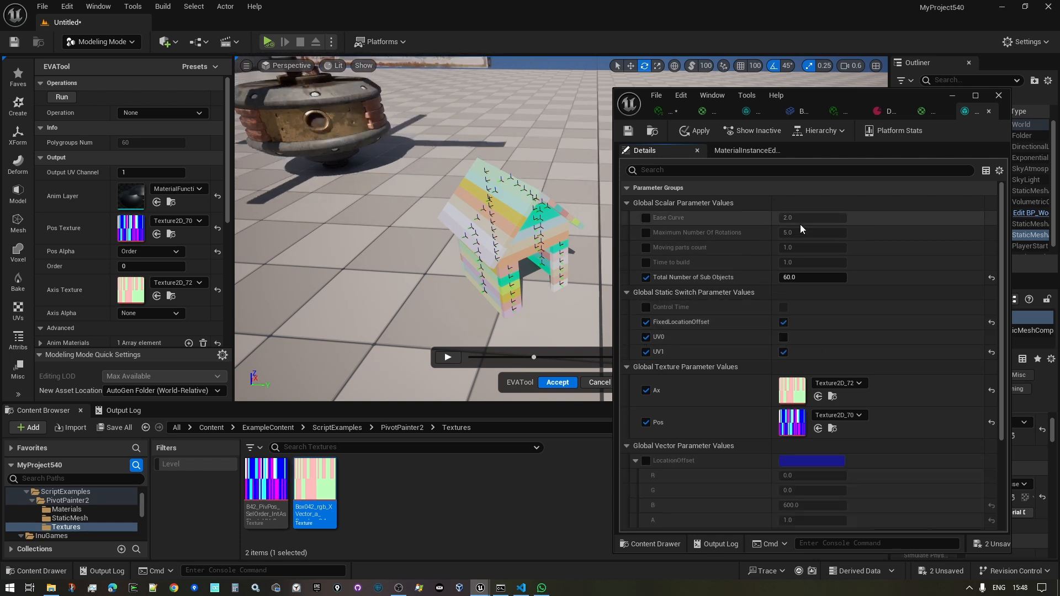
scroll(800, 224, down, 1)
click(647, 463)
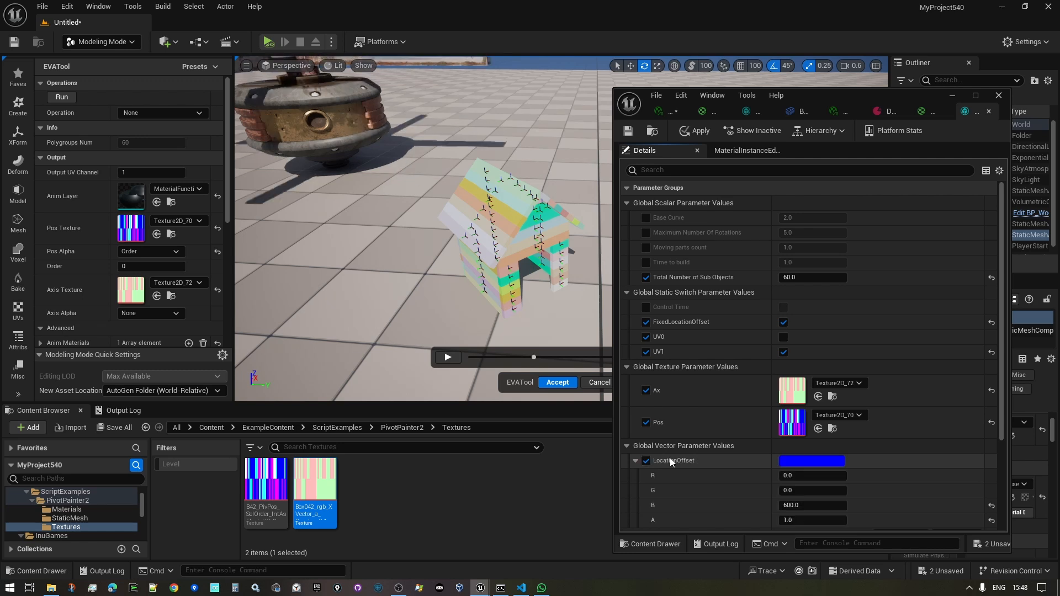
scroll(767, 457, down, 2)
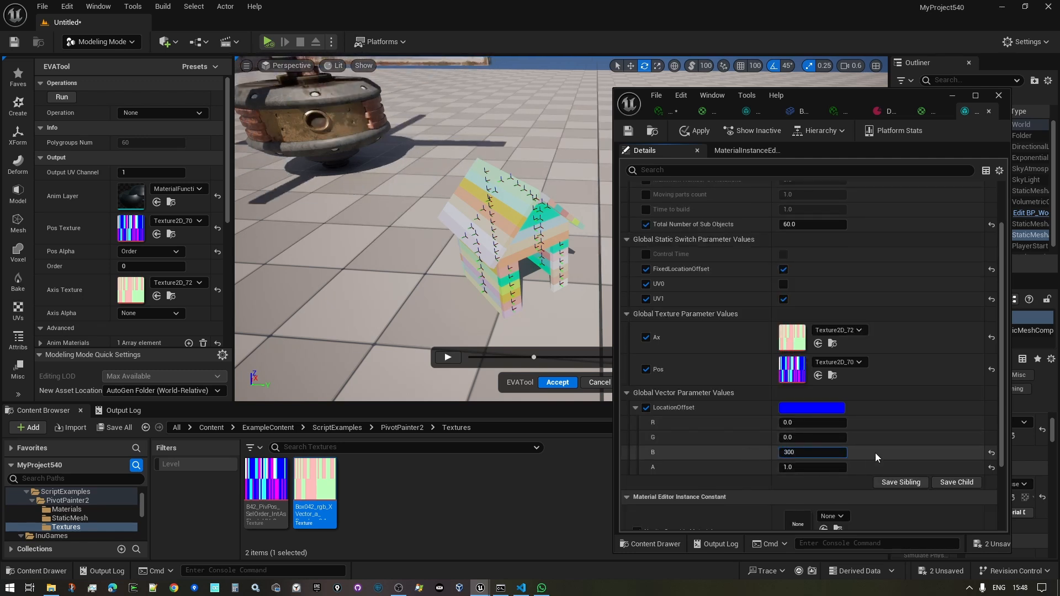
key(Return)
scroll(693, 352, up, 2)
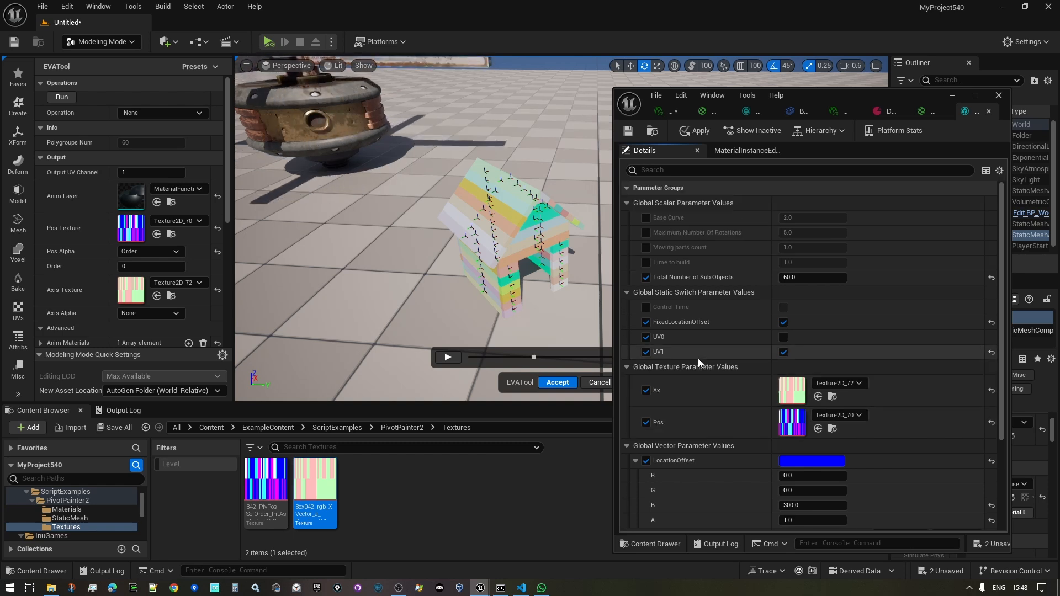
- Set Maximum Number Of Rotations to 2, Moving parts to 5, Time to build to 5, and apply
click(647, 232)
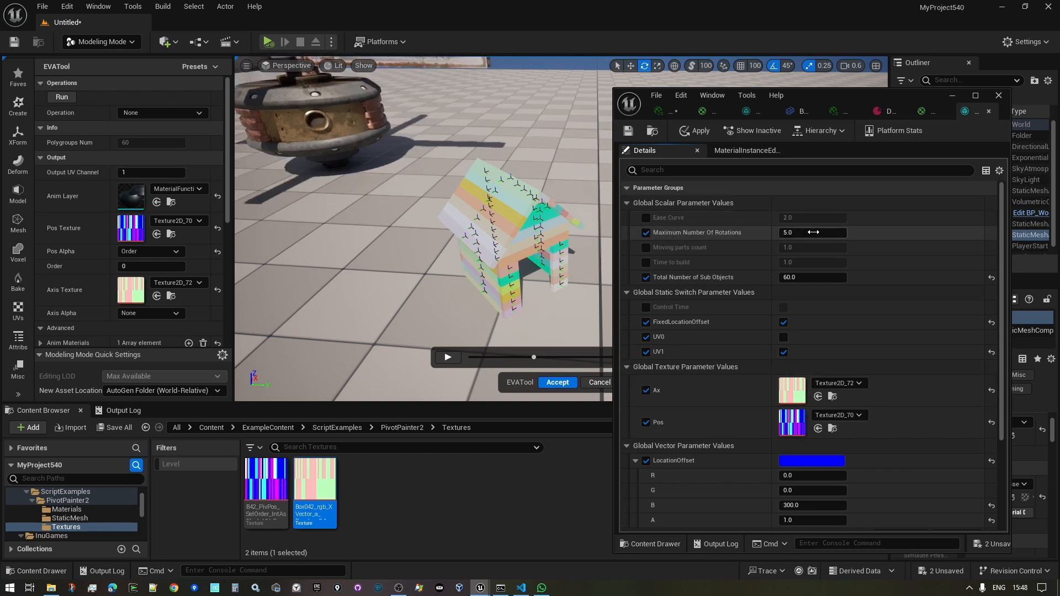
text(2)
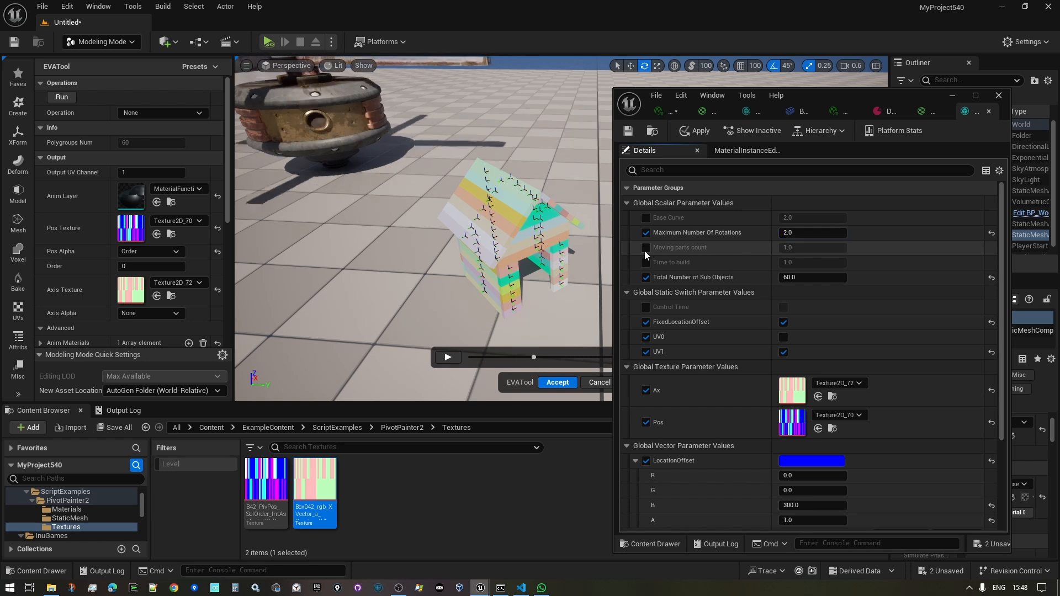
click(646, 248)
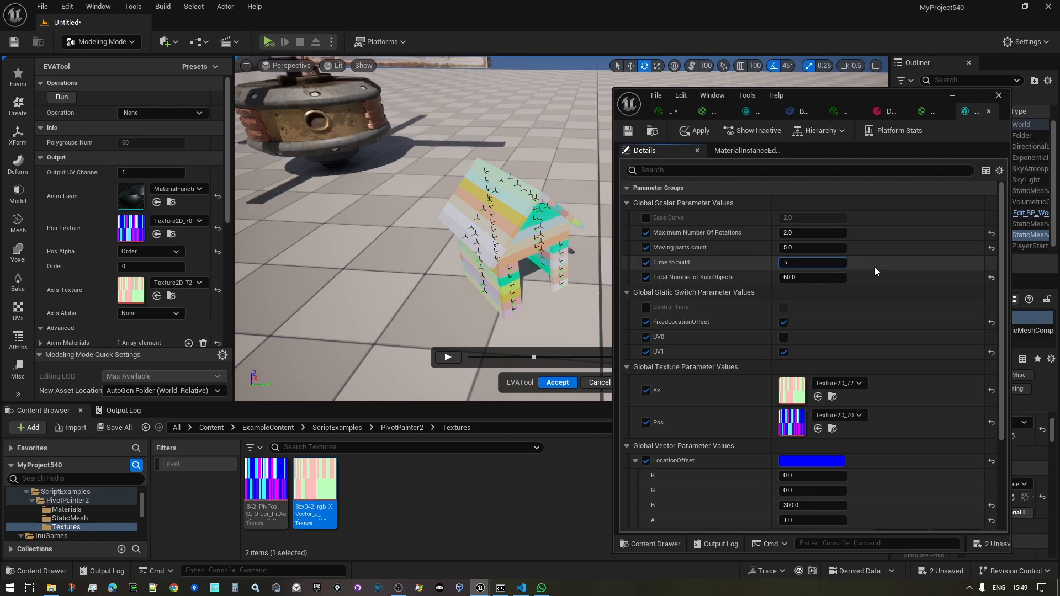
key(Return)
click(697, 131)
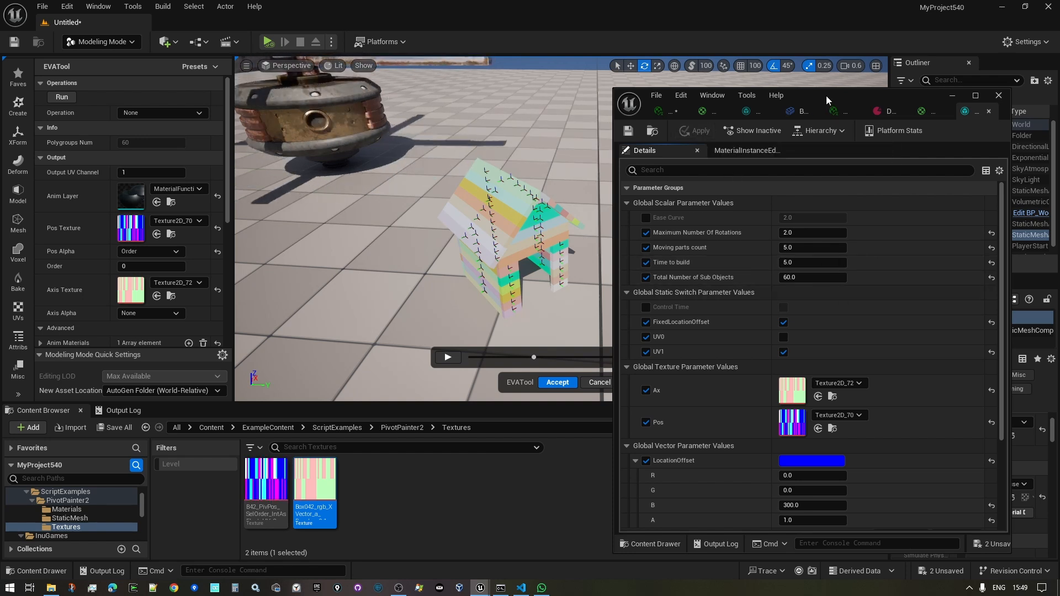
drag(825, 95, 871, 74)
- Play the house assembly, change Time to build to 3 and apply, then accept the EVATool result
click(447, 357)
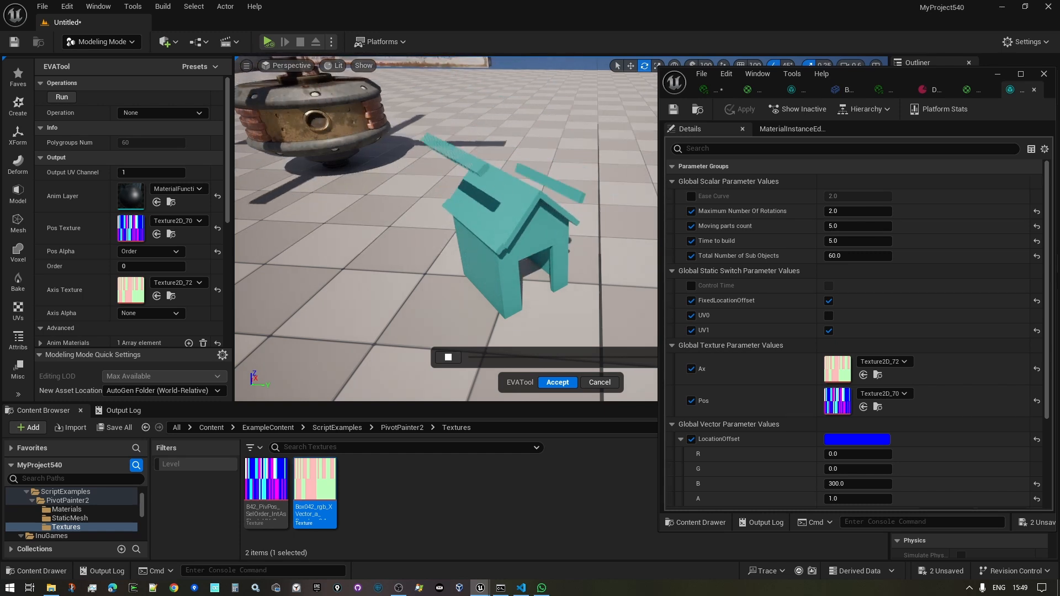
click(859, 240)
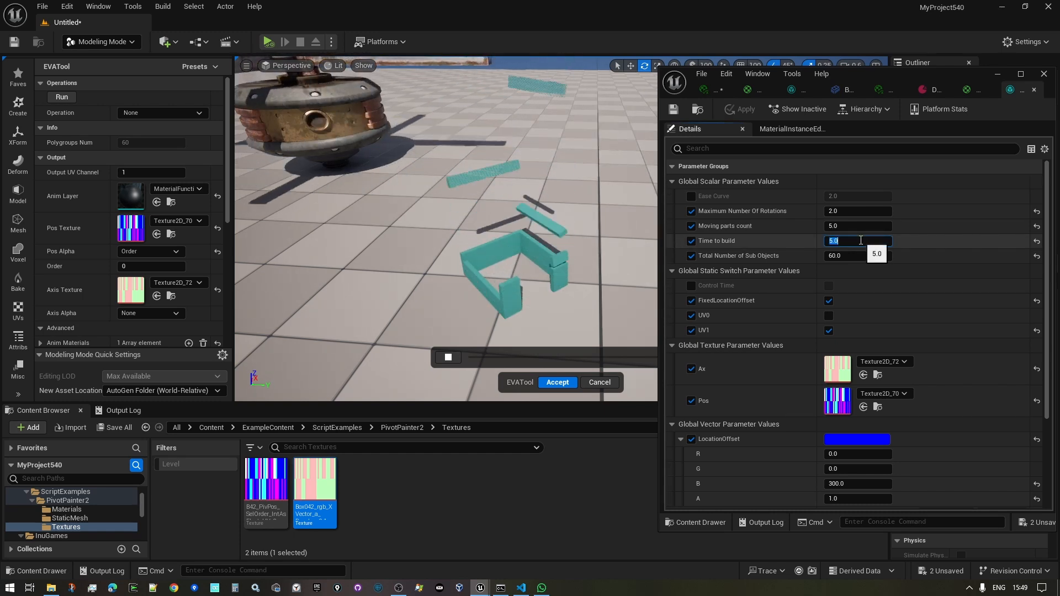
text(3)
key(Return)
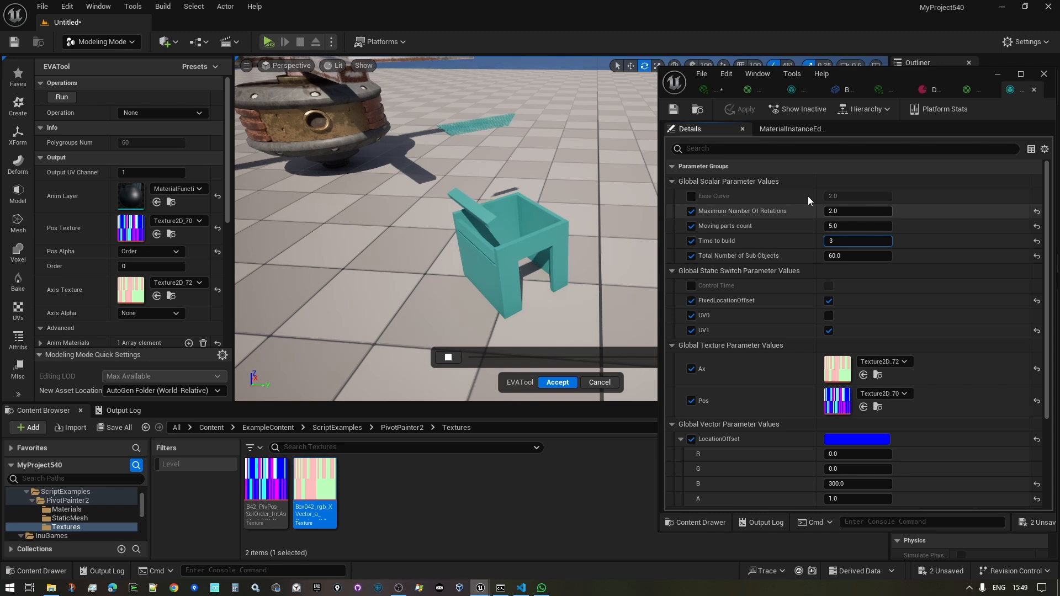
click(741, 109)
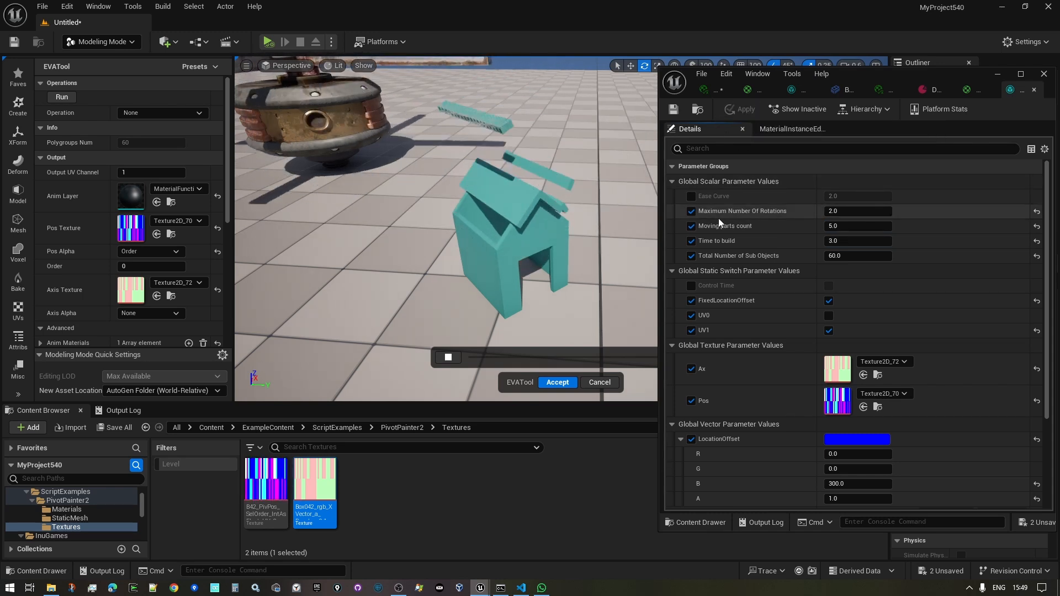
right_drag(602, 285, 619, 308)
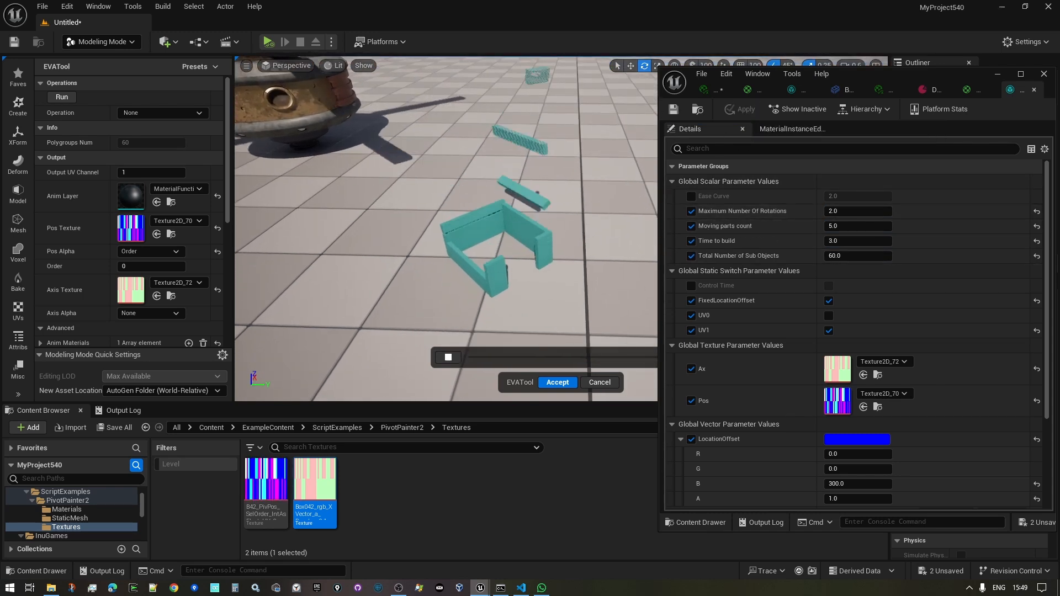
click(557, 383)
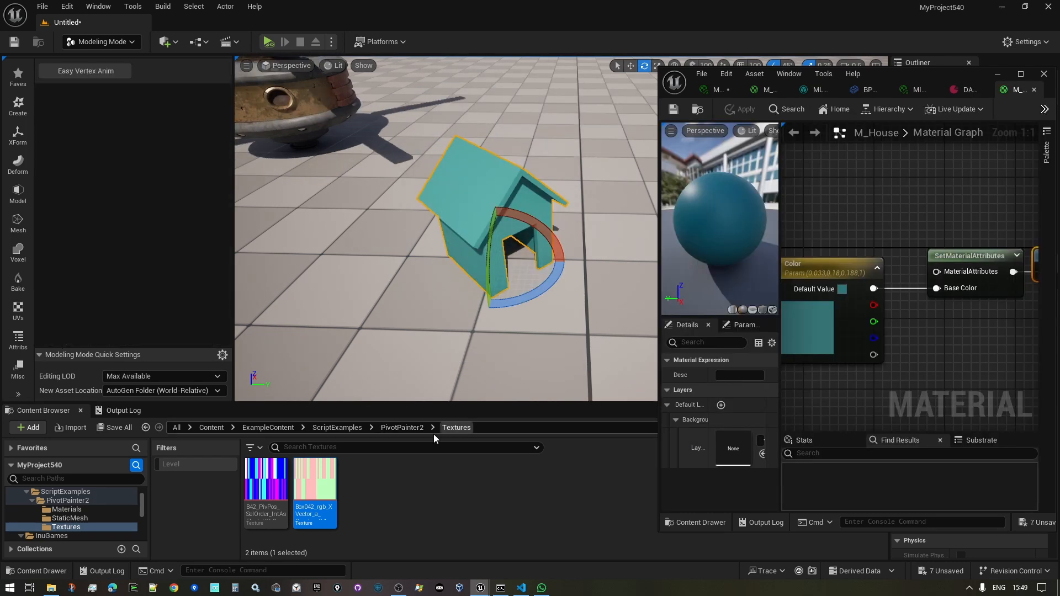
- Apply MI_House from the StaticMesh folder to the house and run Easy Vertex Anim on it
click(393, 428)
double_click(313, 487)
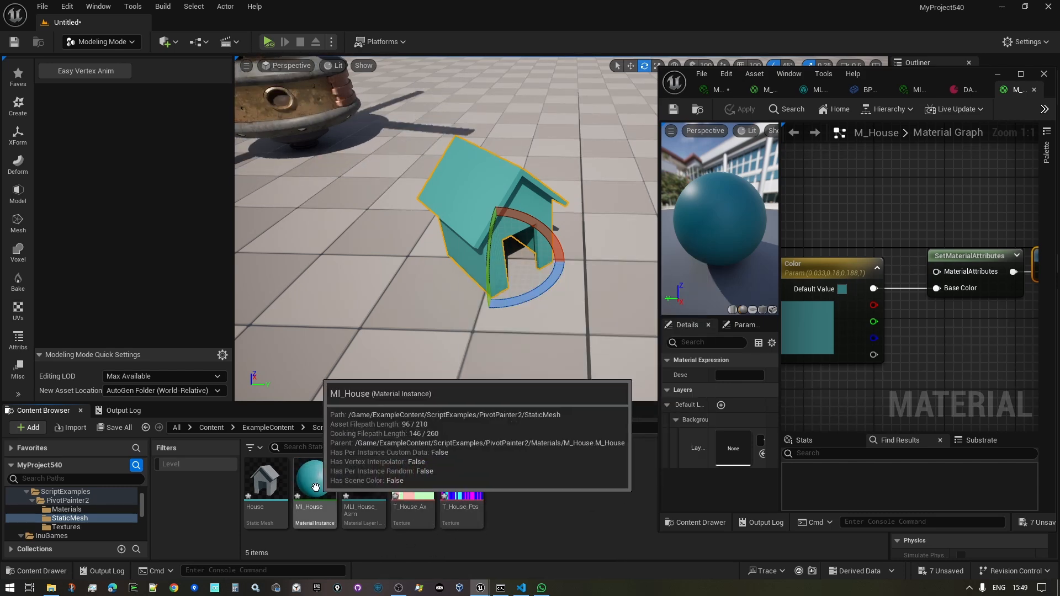
drag(318, 487, 472, 188)
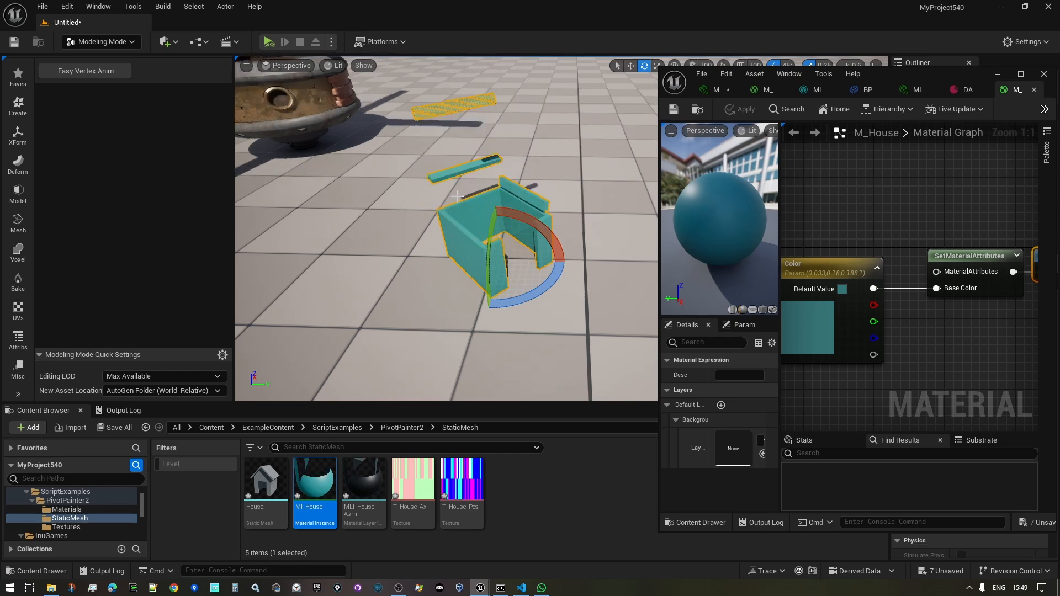
right_drag(472, 187, 473, 164)
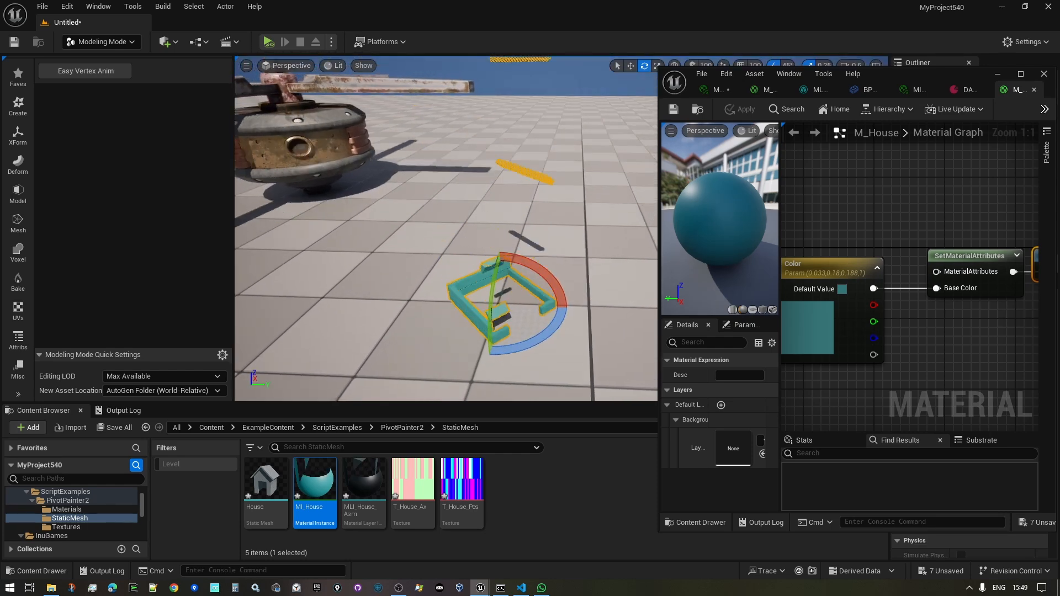
click(87, 70)
scroll(111, 232, down, 2)
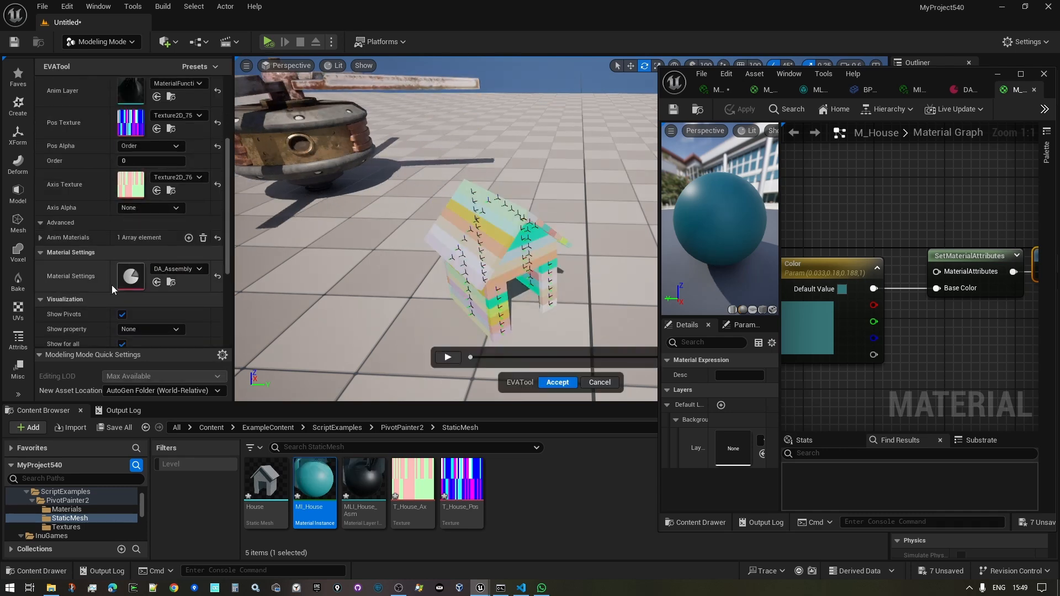
scroll(115, 240, up, 2)
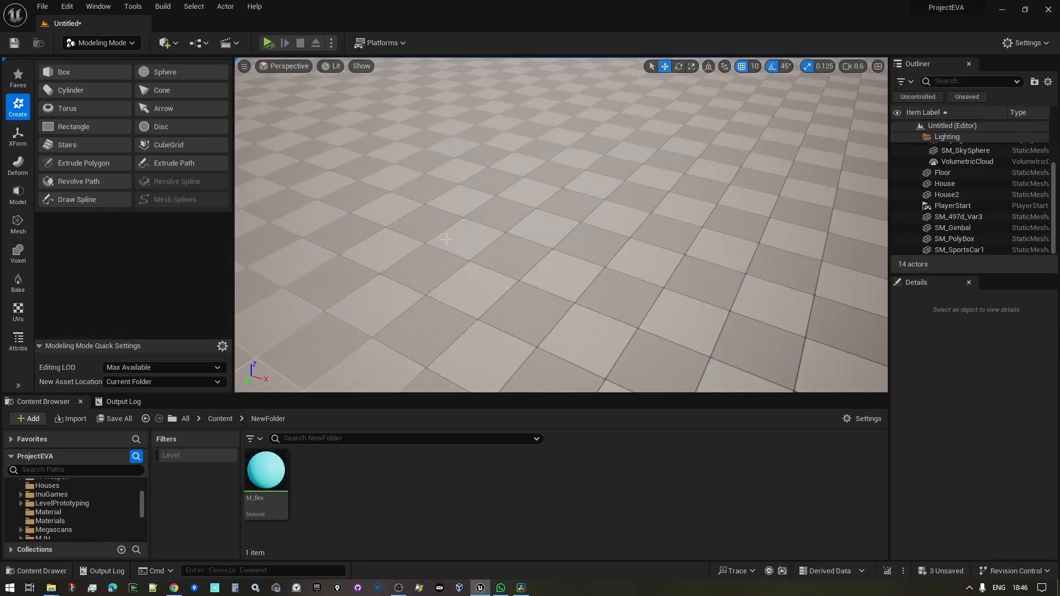
- Create a Box mesh, raise it above the floor, and run Easy Vertex Anim on it from the EVA palette
mouse_move(495, 297)
right_down()
mouse_move(493, 287)
mouse_move(498, 306)
right_up()
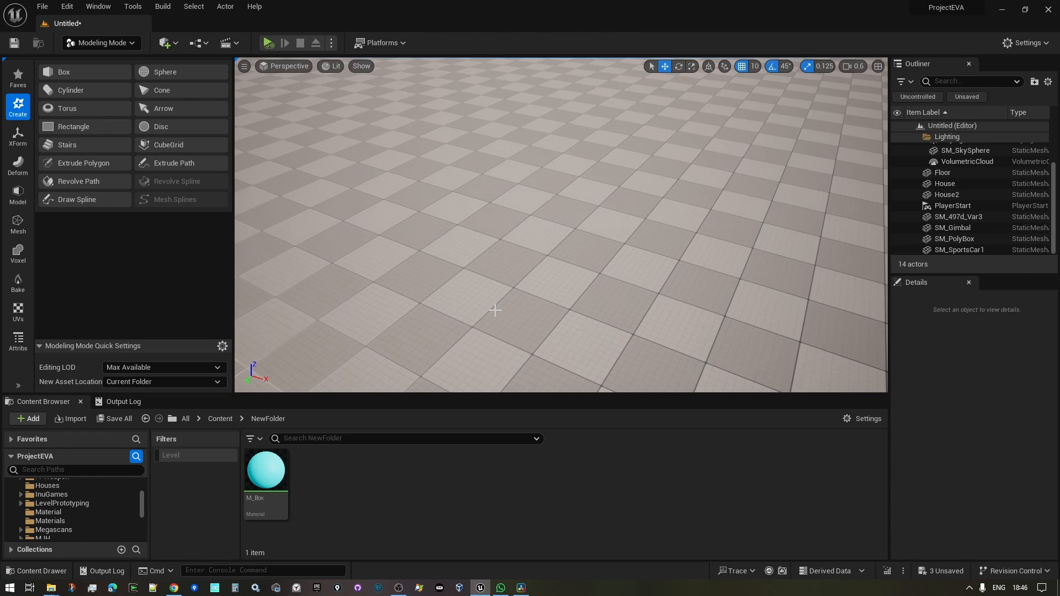
click(69, 71)
click(530, 226)
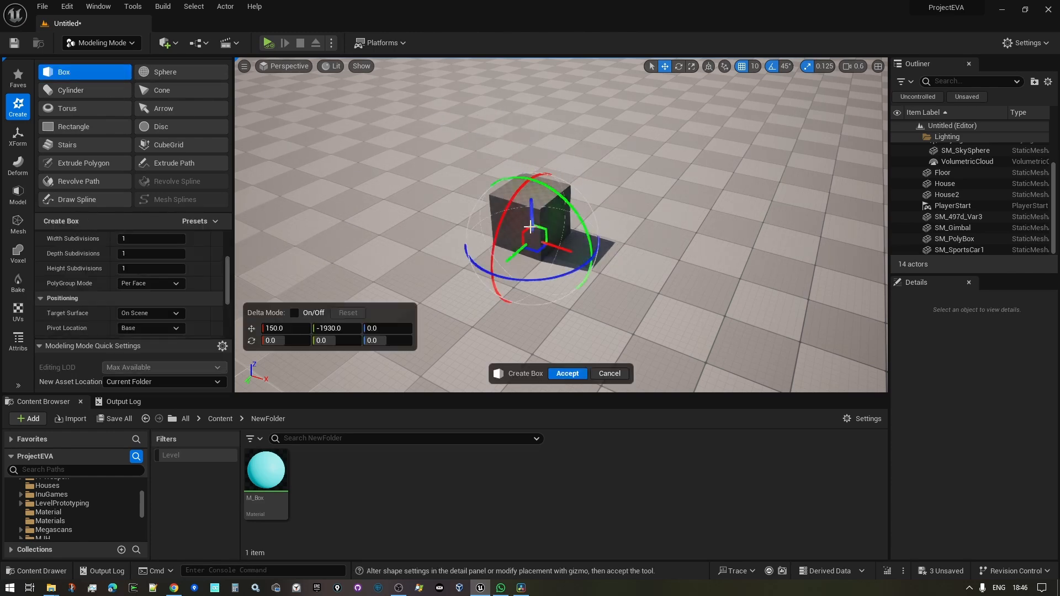
click(565, 374)
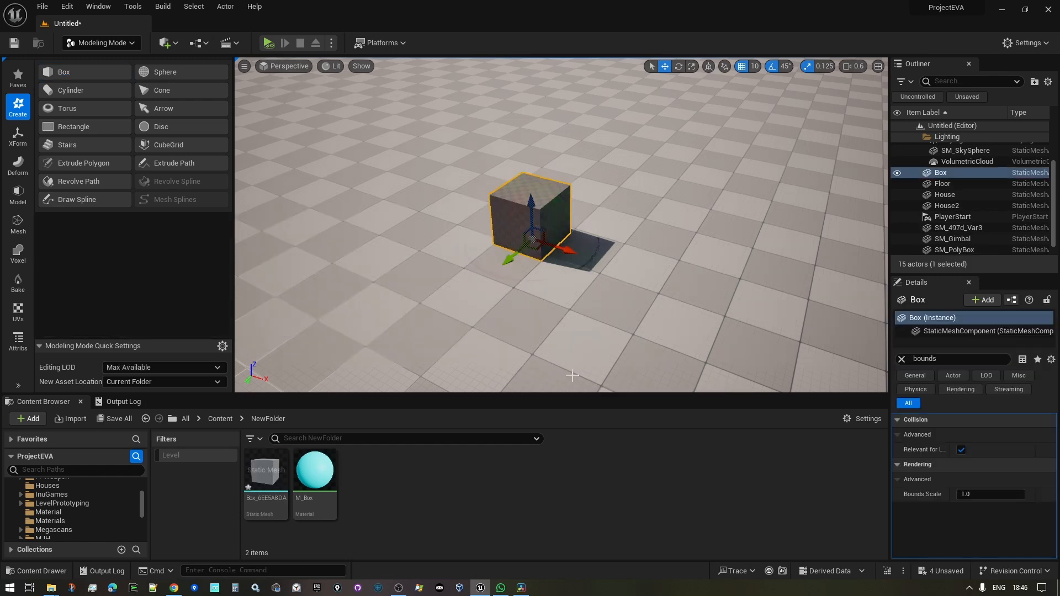
drag(529, 207, 533, 176)
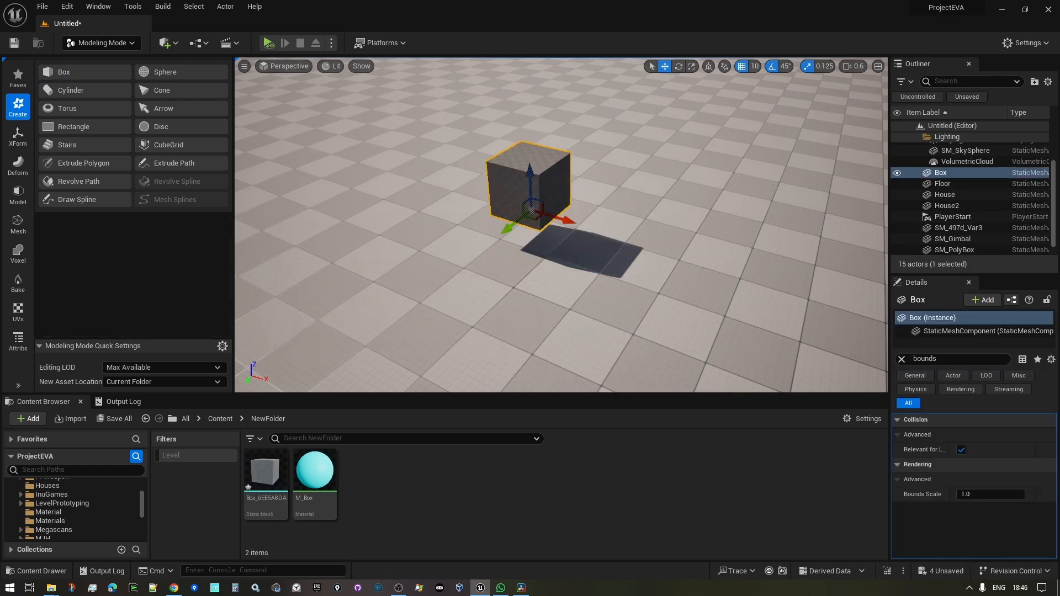
mouse_move(533, 176)
right_down()
mouse_move(524, 149)
mouse_move(538, 160)
right_up()
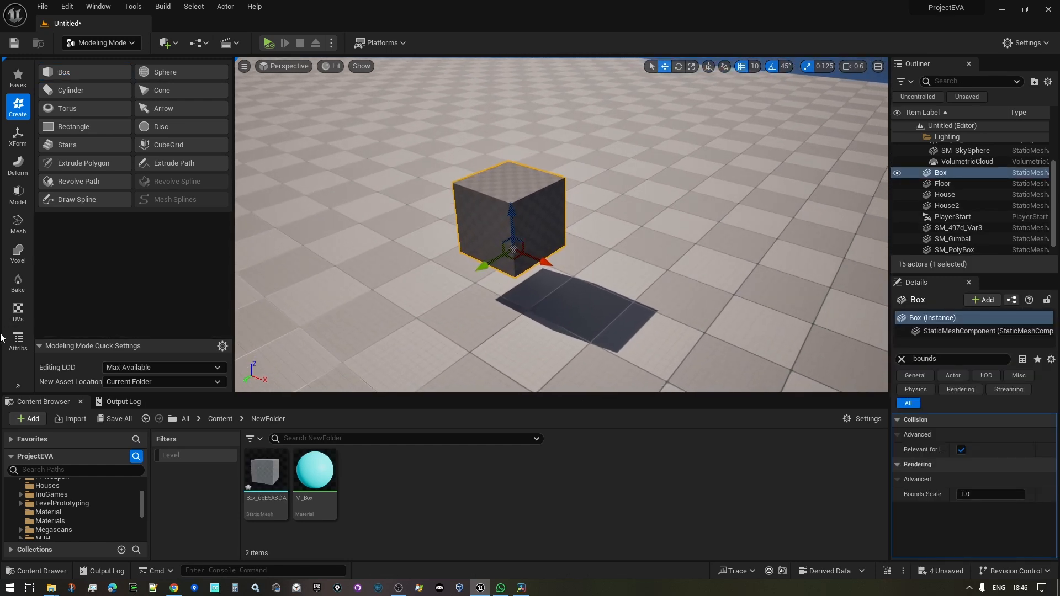
click(45, 413)
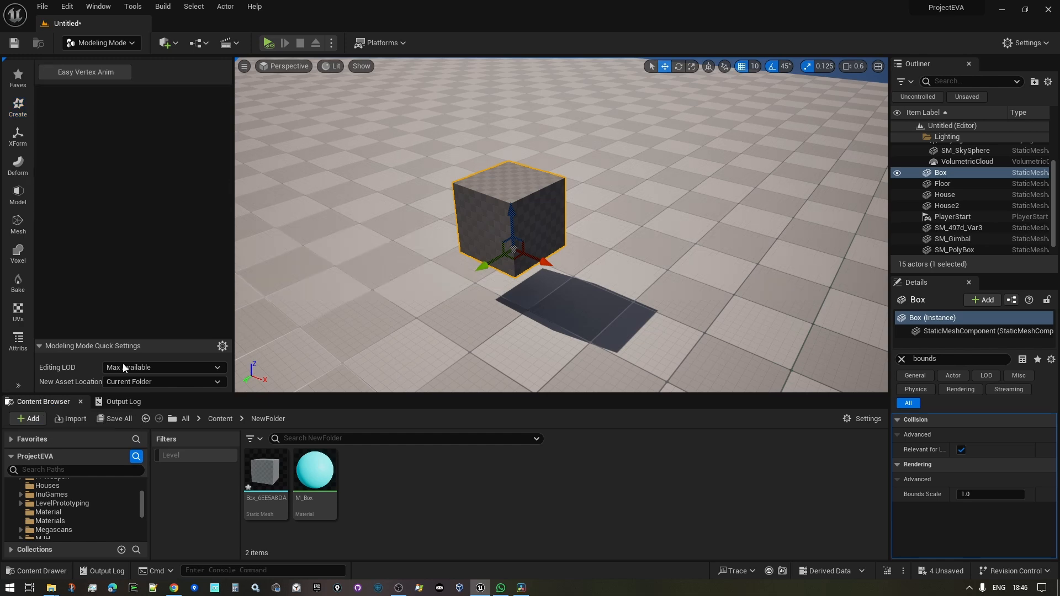
click(91, 73)
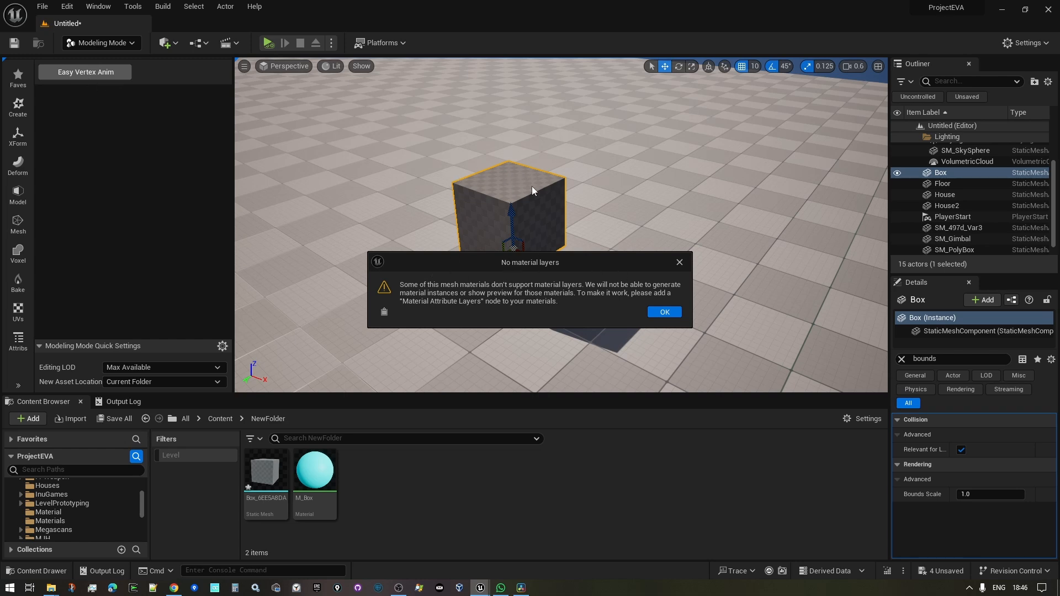
- Dismiss both warnings, cancel EVATool without keeping changes, and apply M_Box to the cube
click(673, 313)
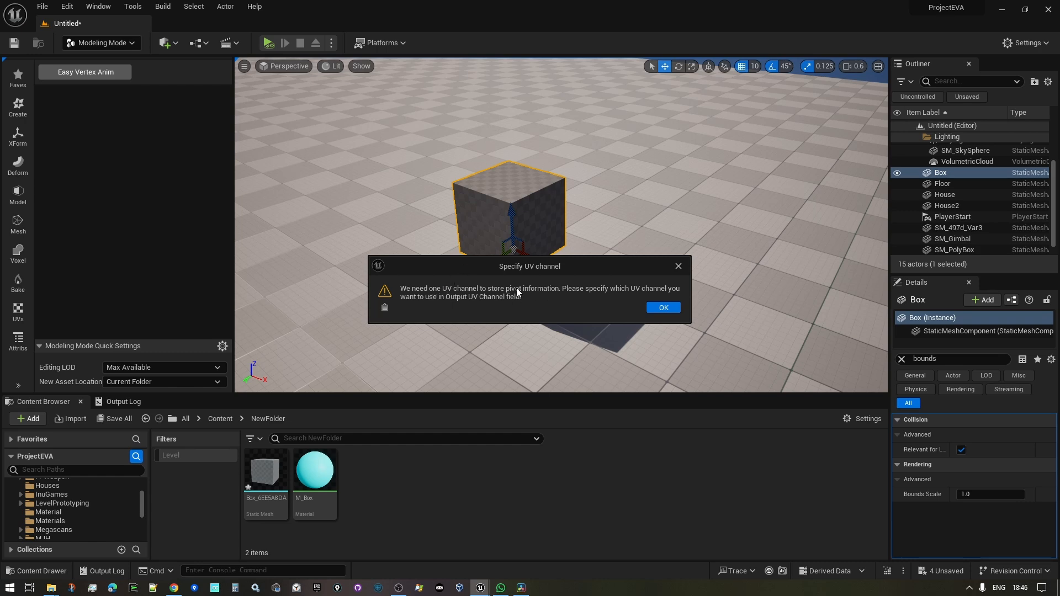
click(664, 308)
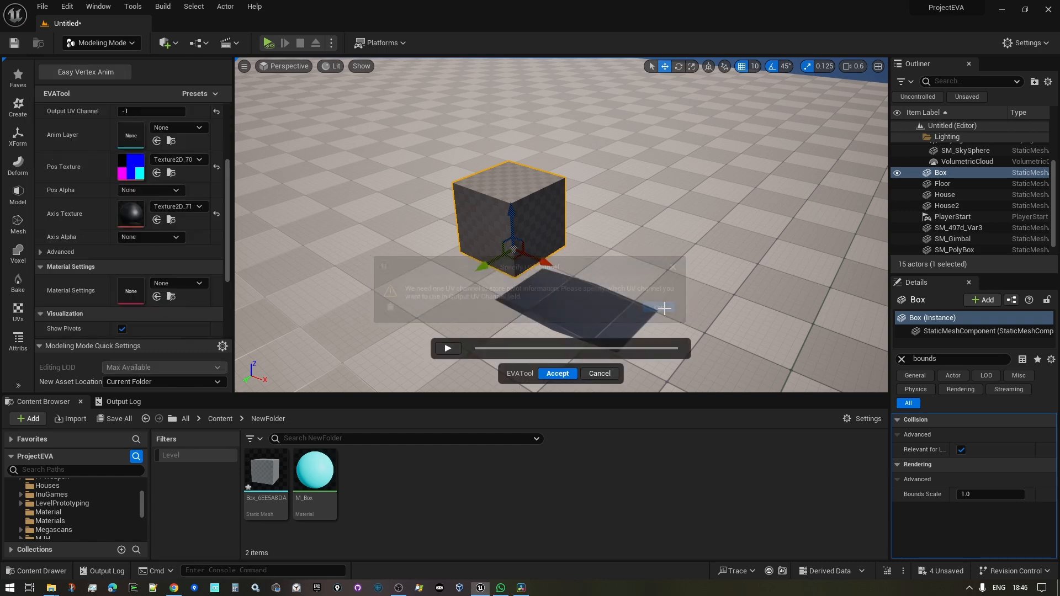
click(608, 374)
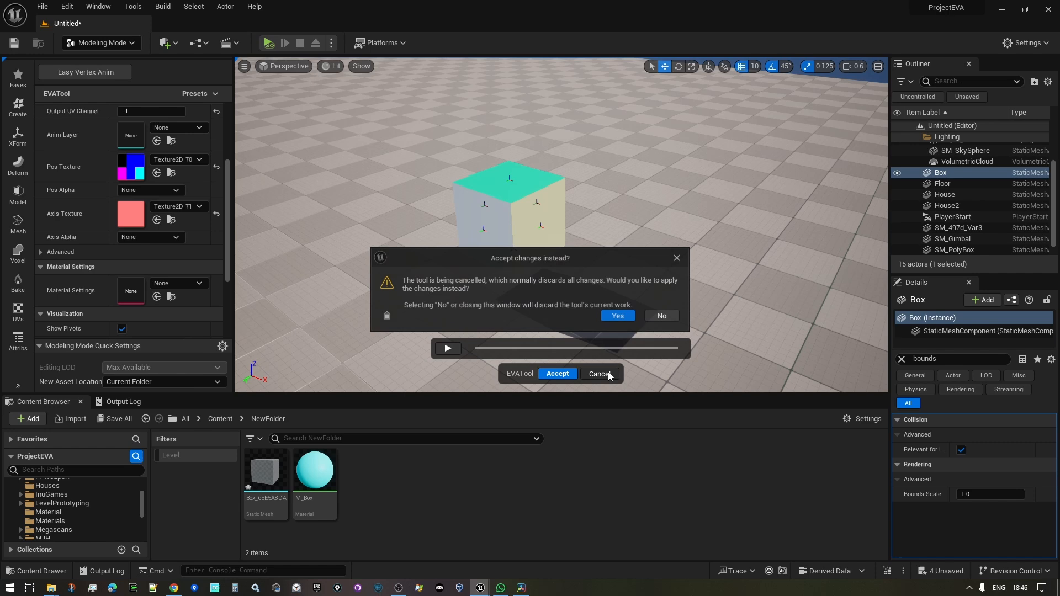
click(663, 316)
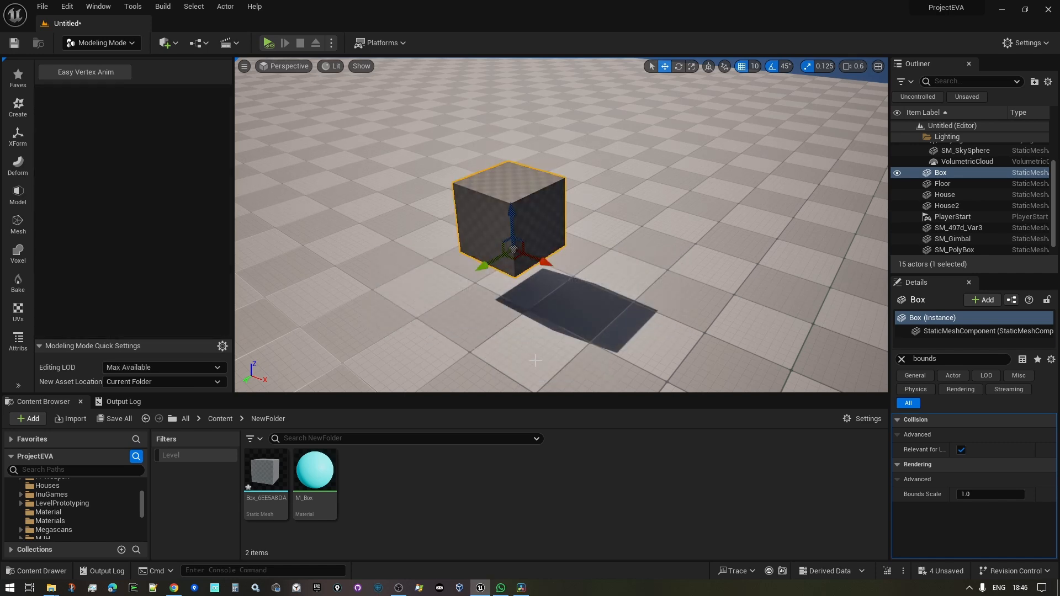
drag(310, 478, 508, 218)
right_drag(629, 210, 623, 201)
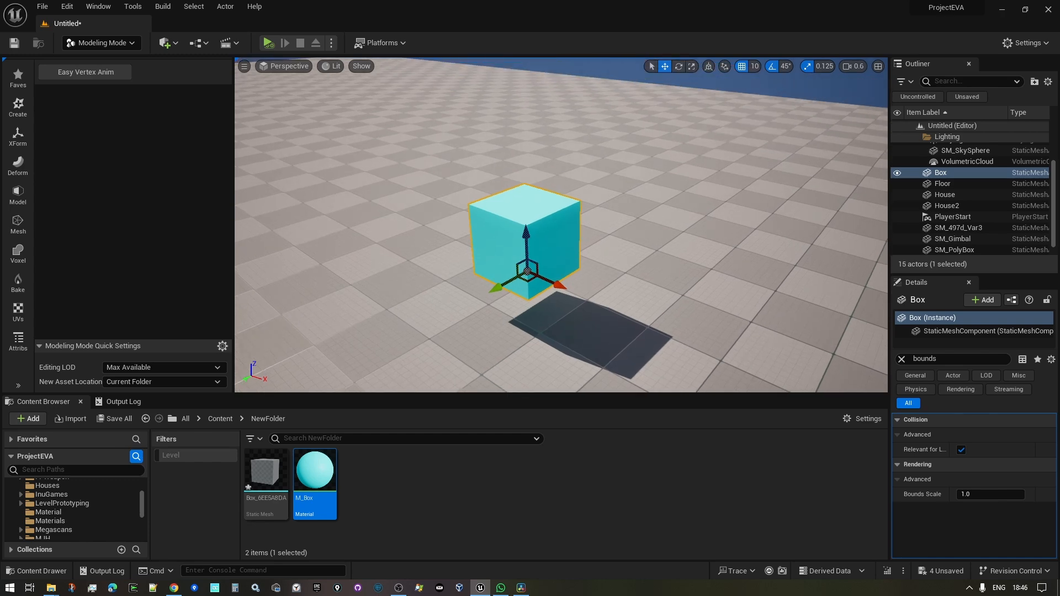
- Restart Easy Vertex Anim on the box and set Output UV Channel to 1
key(w)
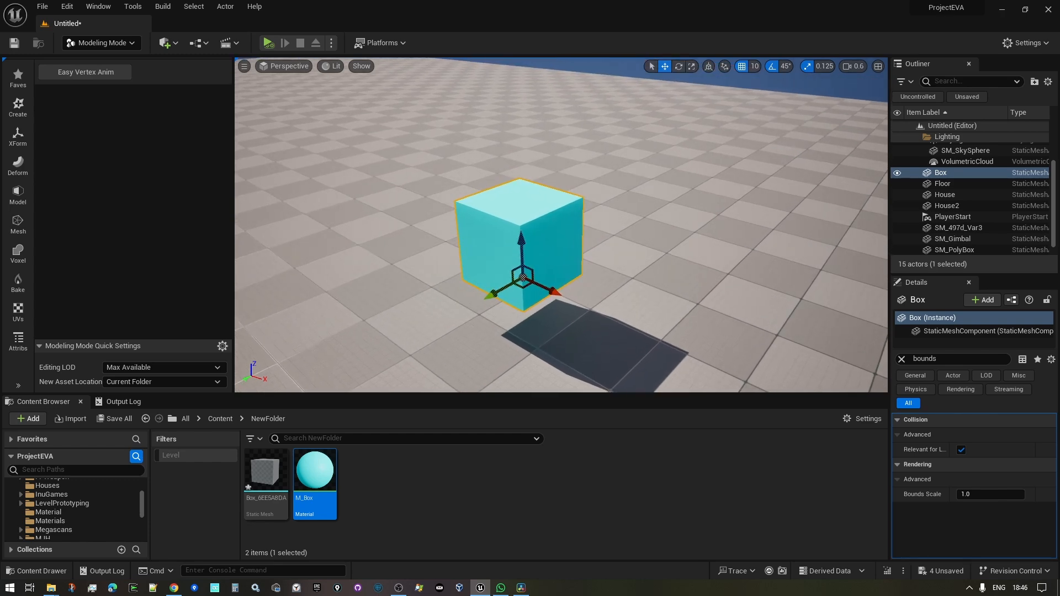
key(s)
click(97, 74)
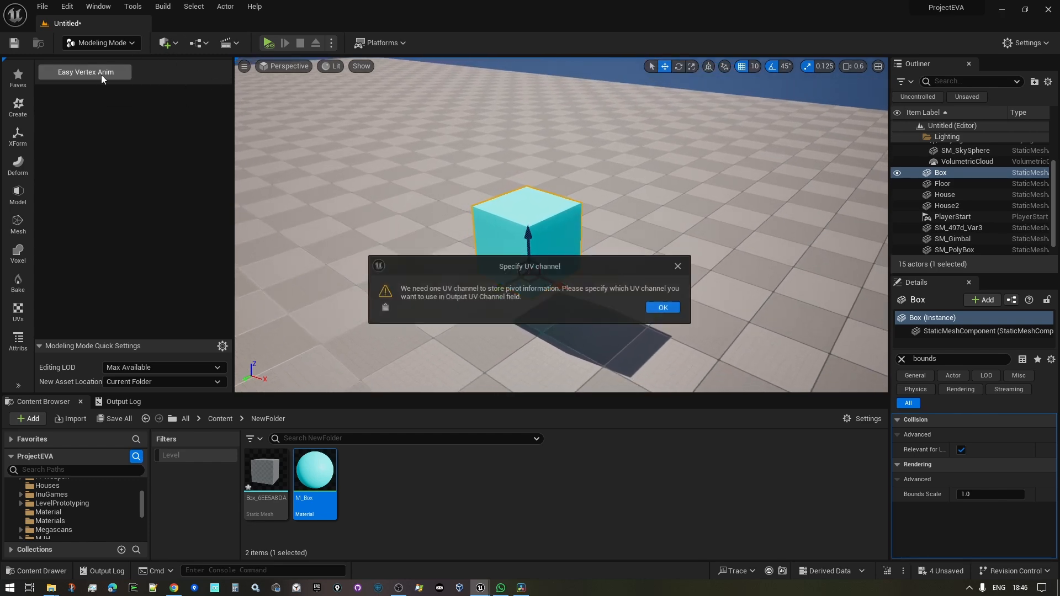
click(663, 308)
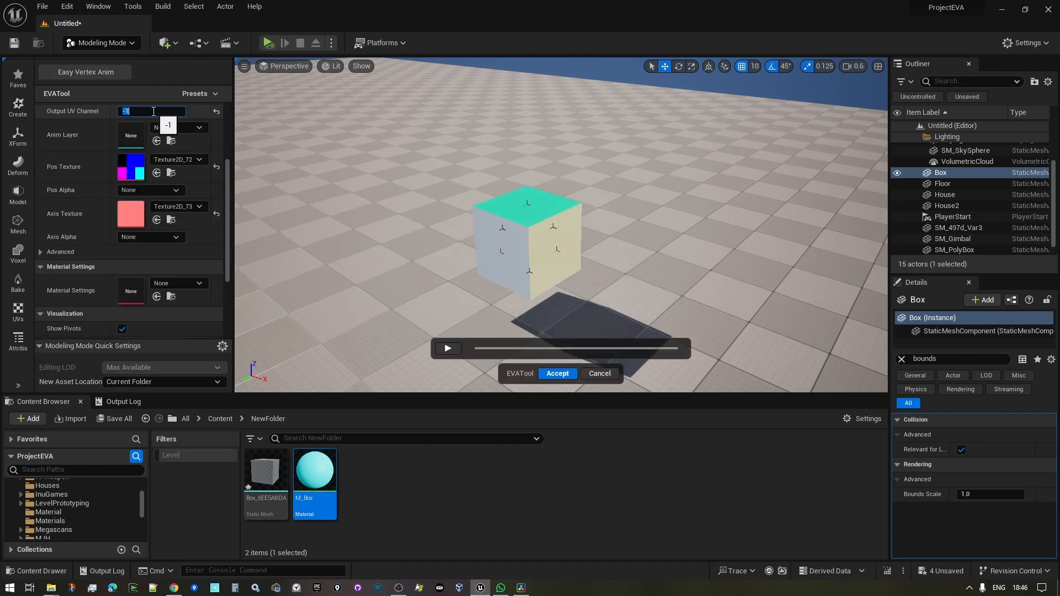
click(171, 113)
text(1)
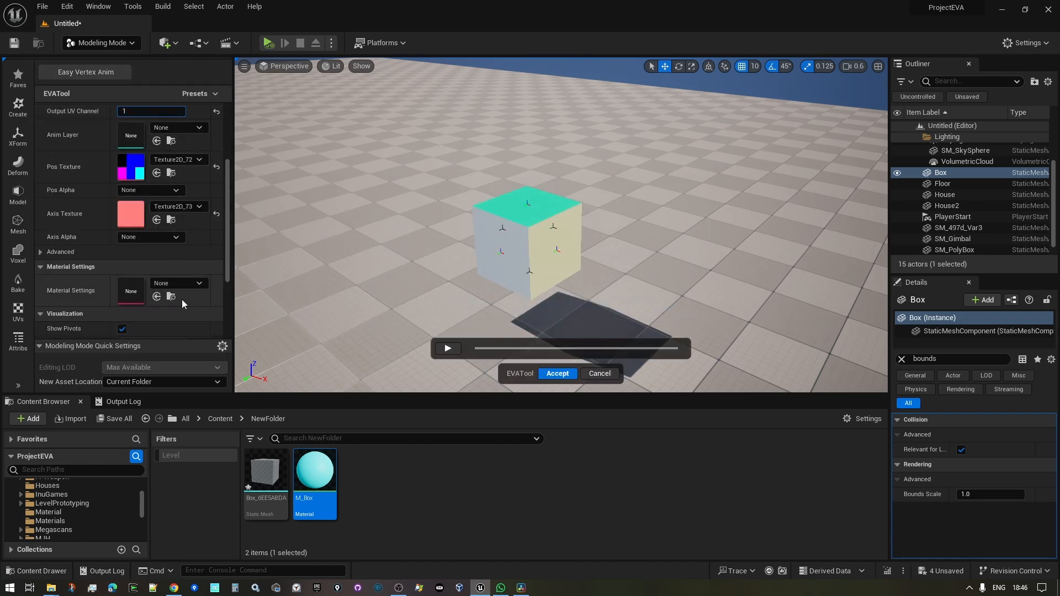
- Choose DA_Assembly material settings, preview the box animation, and accept the bake
click(180, 283)
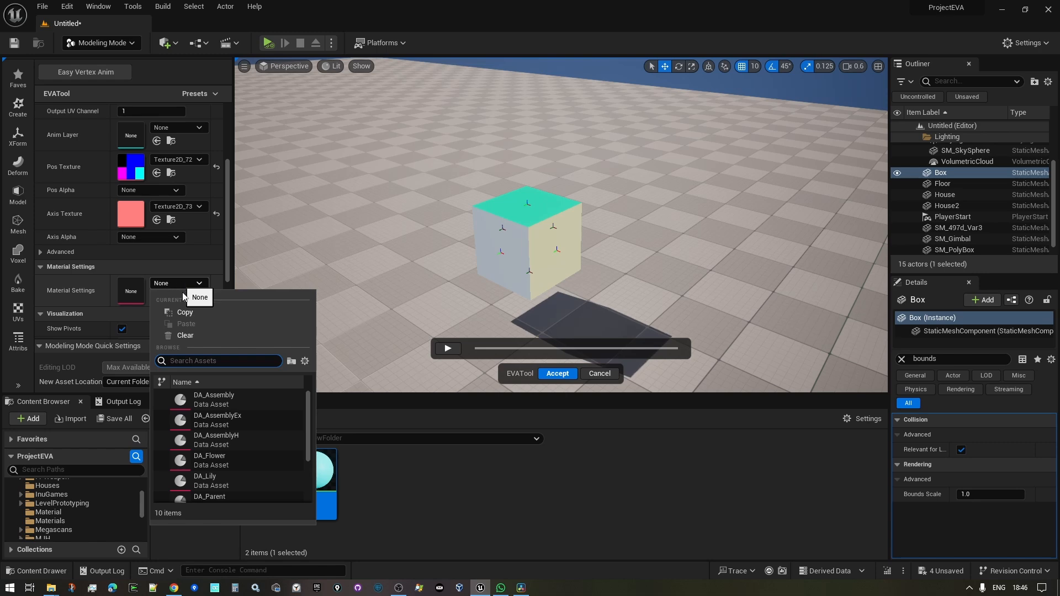
click(229, 398)
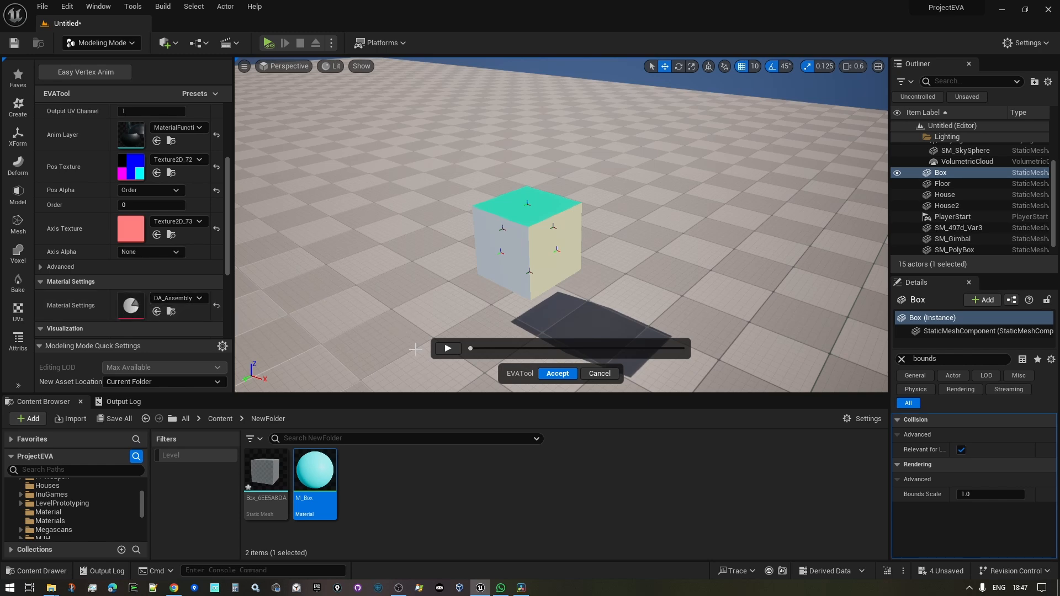
click(447, 348)
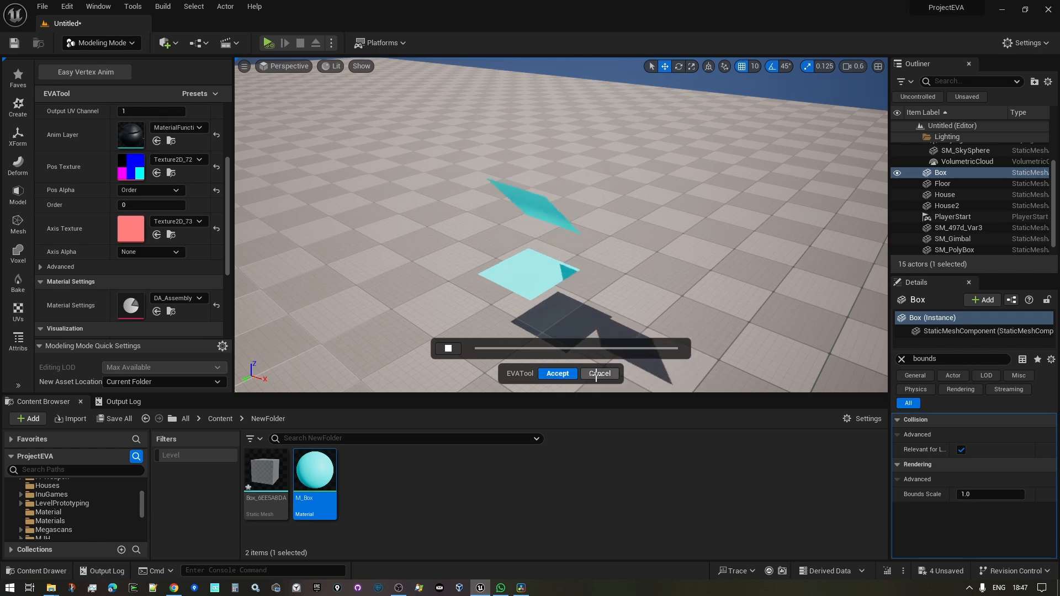
click(557, 373)
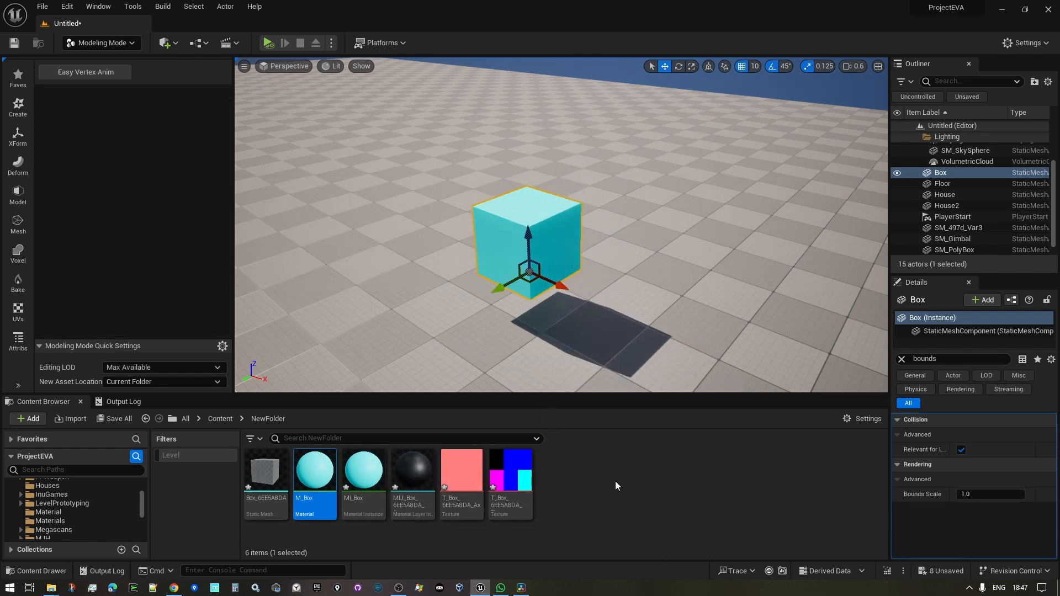
- Apply the MI_Box material instance to the cube and orbit to watch it deform
mouse_move(362, 479)
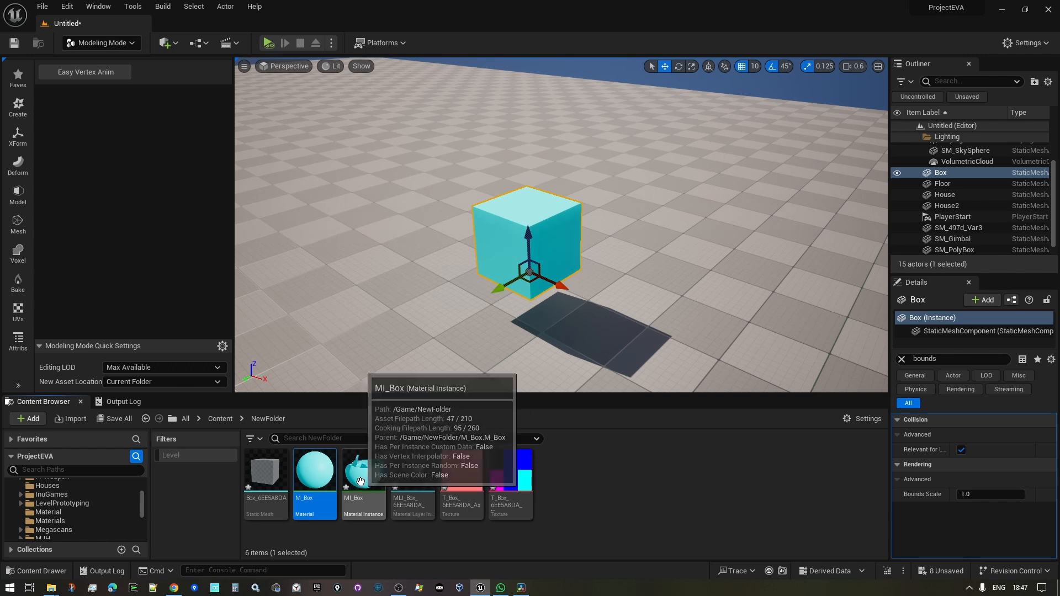
mouse_move(362, 479)
mouse_down()
mouse_move(476, 198)
mouse_move(499, 215)
mouse_move(360, 486)
mouse_up()
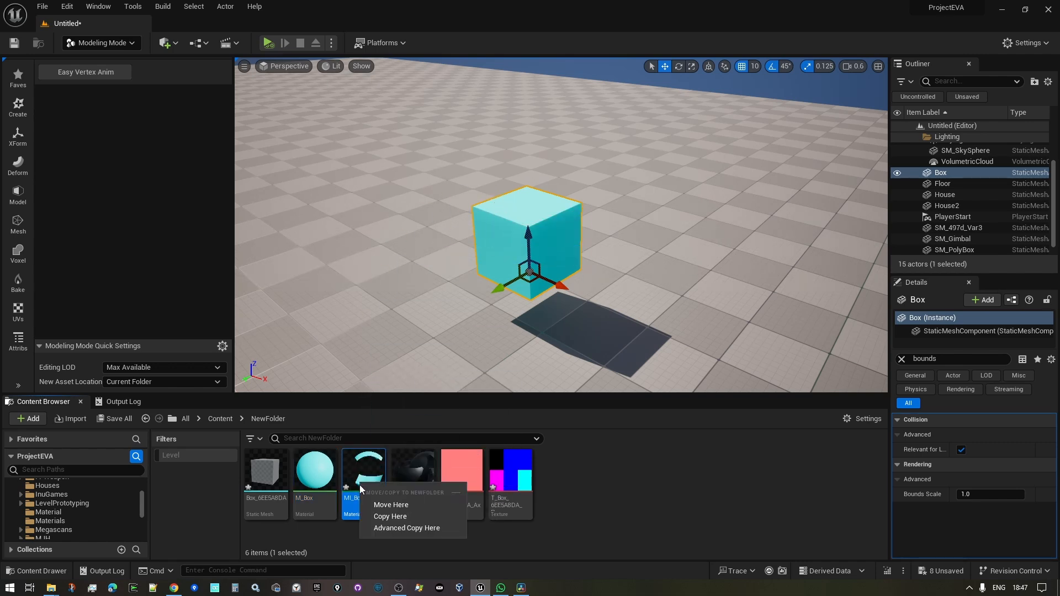
right_drag(631, 337, 574, 265)
click(774, 317)
right_drag(774, 317, 769, 369)
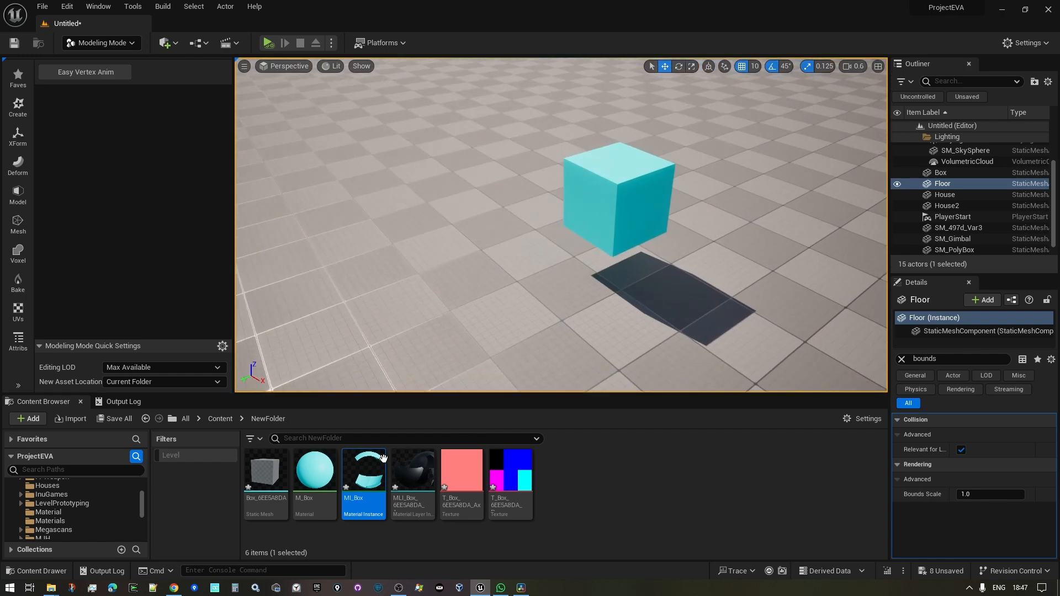
drag(372, 469, 575, 231)
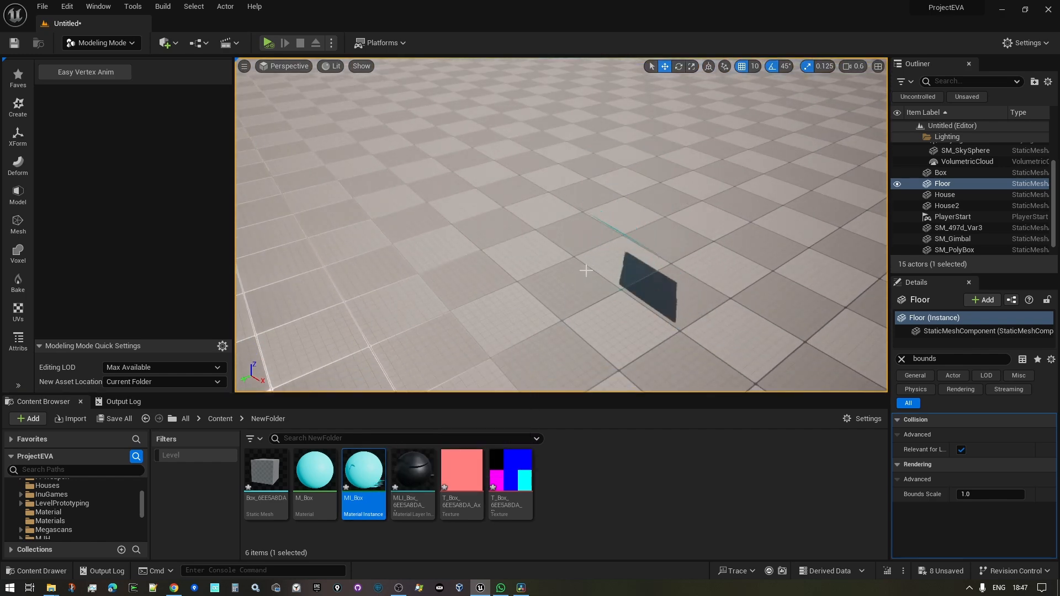
right_drag(575, 230, 562, 185)
right_drag(628, 277, 630, 275)
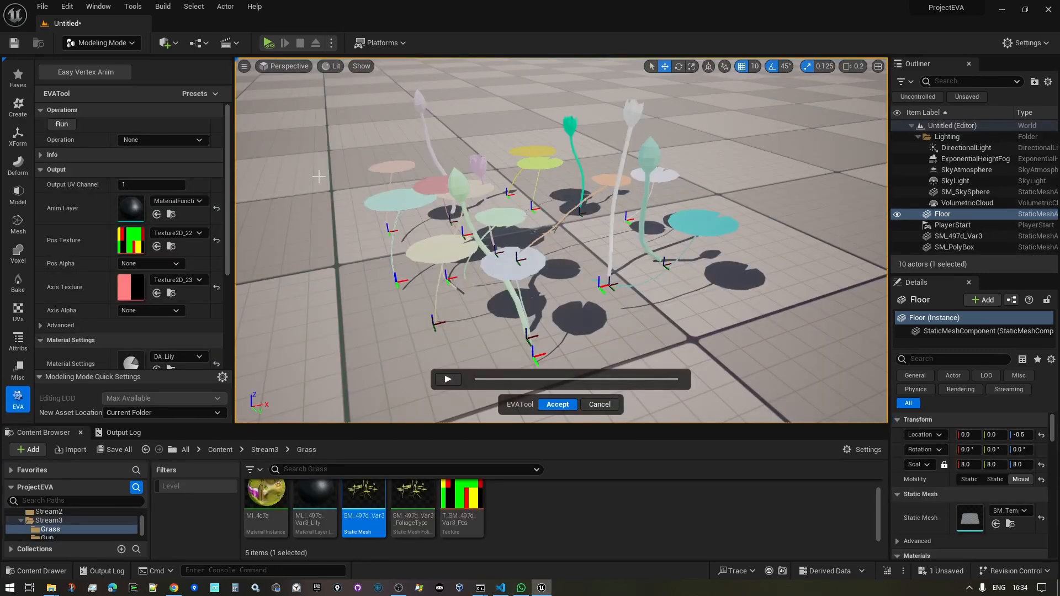
- Fly toward the lilies and marquee-select the teal lily flower with its stem and bud
right_drag(342, 188, 353, 169)
key(w)
key(w)
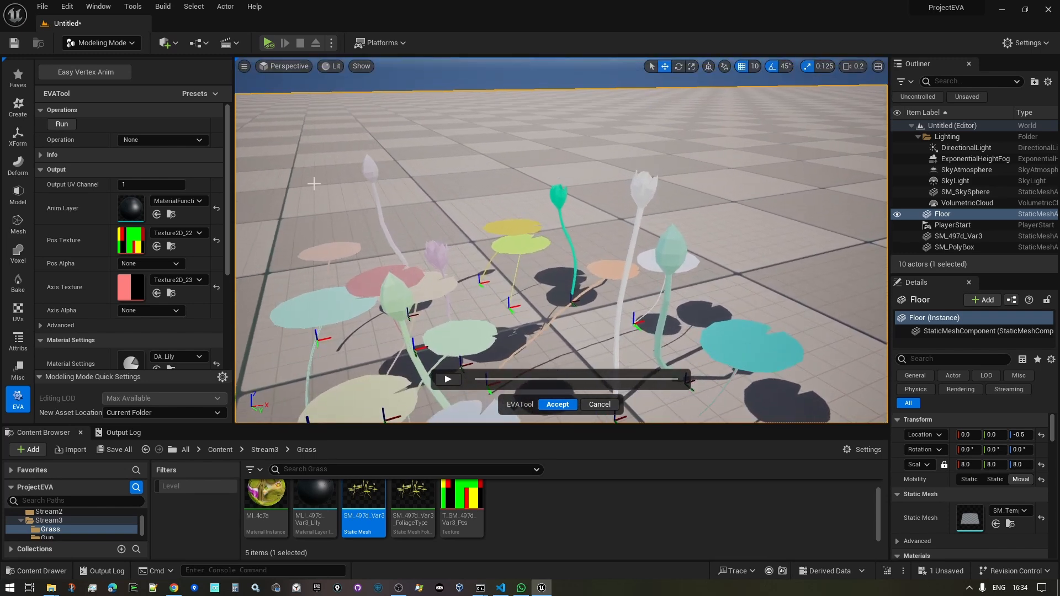
click(144, 138)
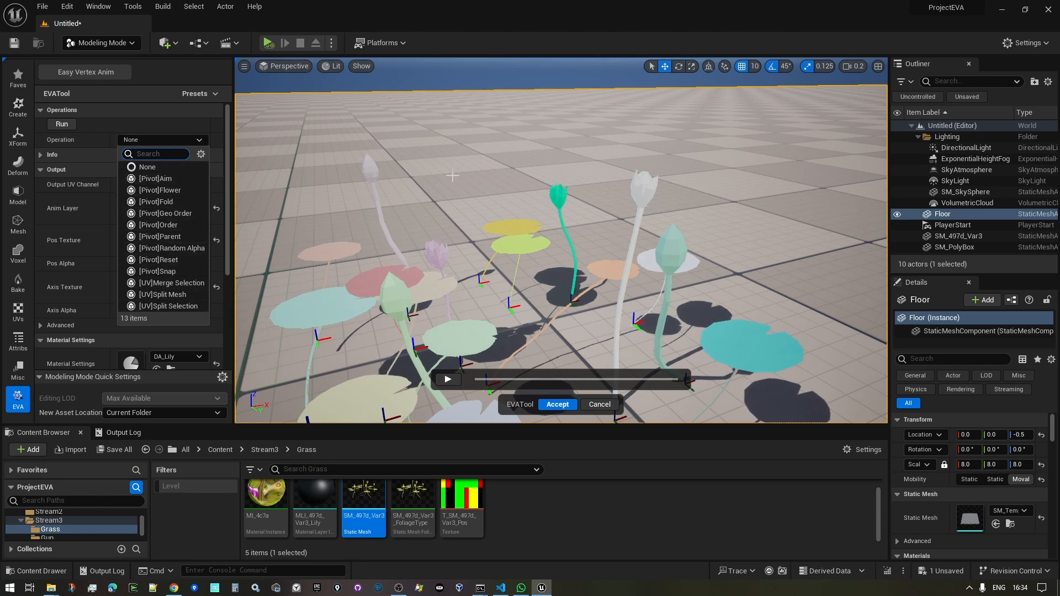
mouse_move(452, 176)
right_down()
mouse_move(454, 228)
mouse_move(455, 177)
right_up()
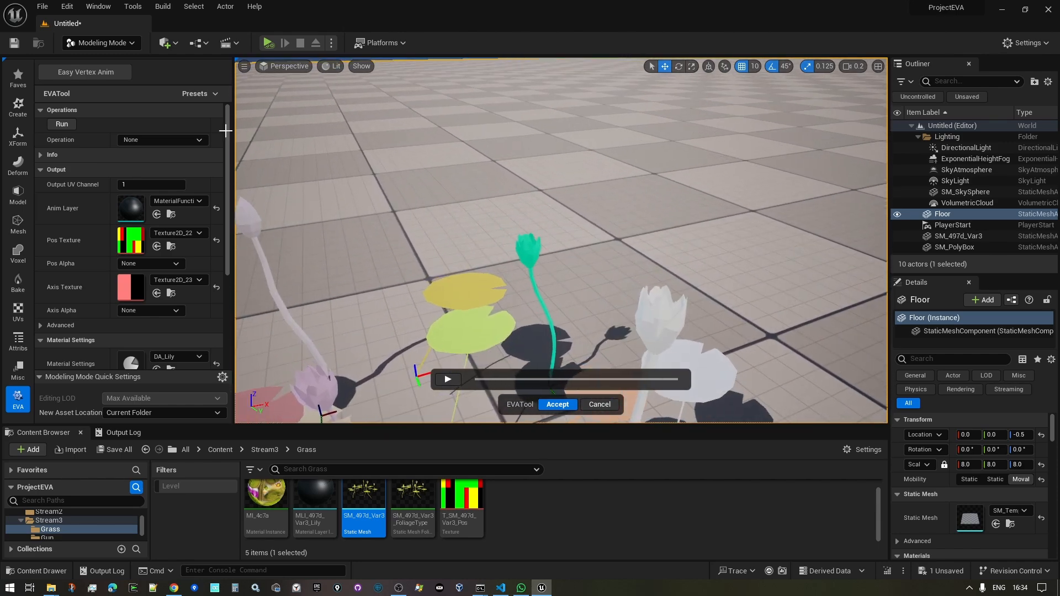
click(194, 140)
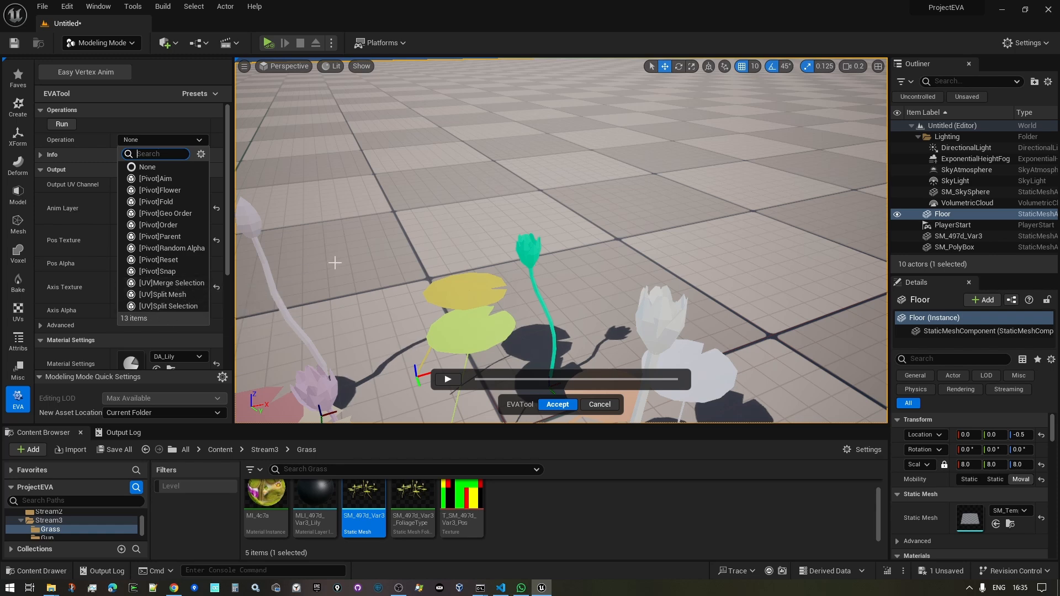
mouse_move(478, 247)
right_down()
mouse_move(485, 229)
mouse_move(479, 247)
right_up()
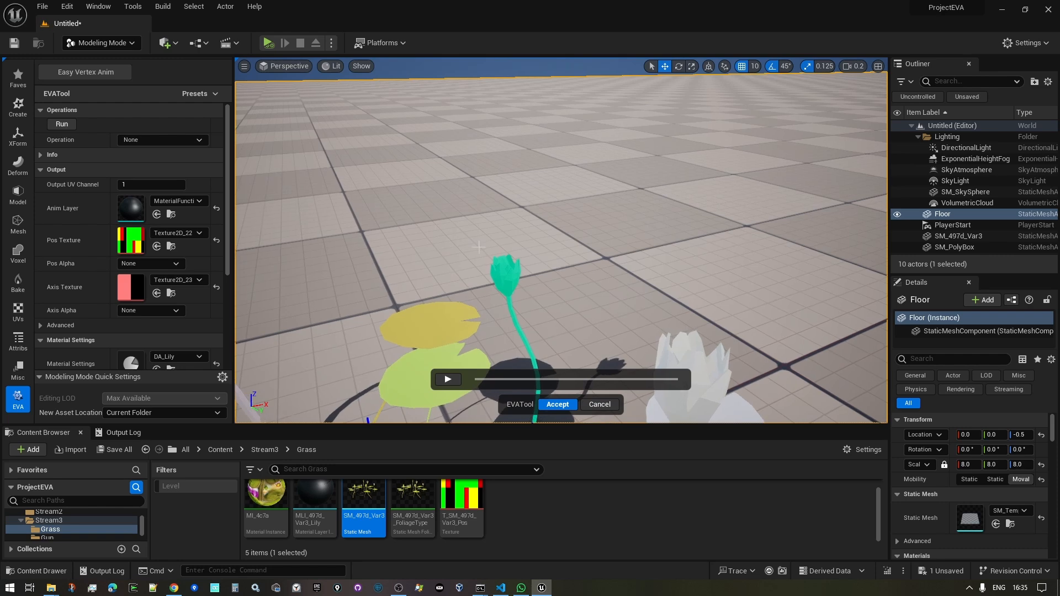
drag(479, 246, 546, 304)
right_drag(576, 272, 576, 272)
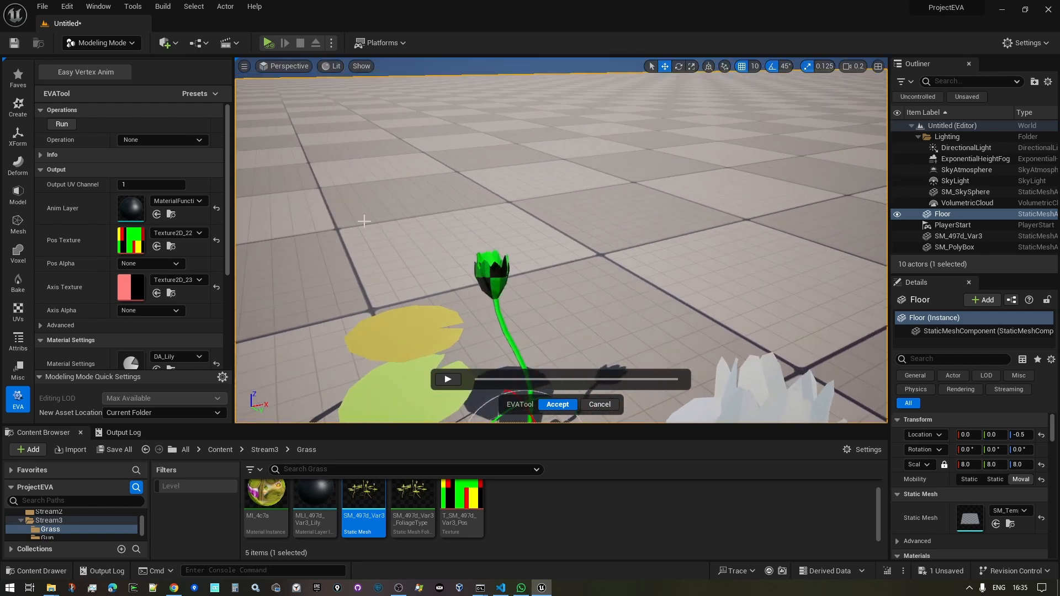
right_drag(565, 226, 574, 261)
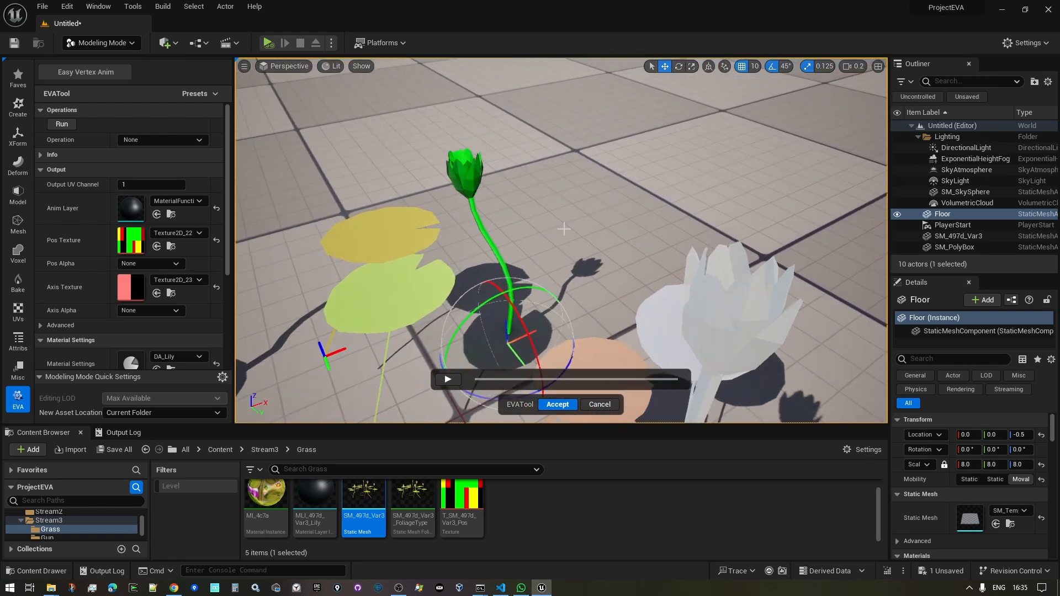
- Run [UV]Split Selection on the lily flower, then select the whole flower head
click(181, 140)
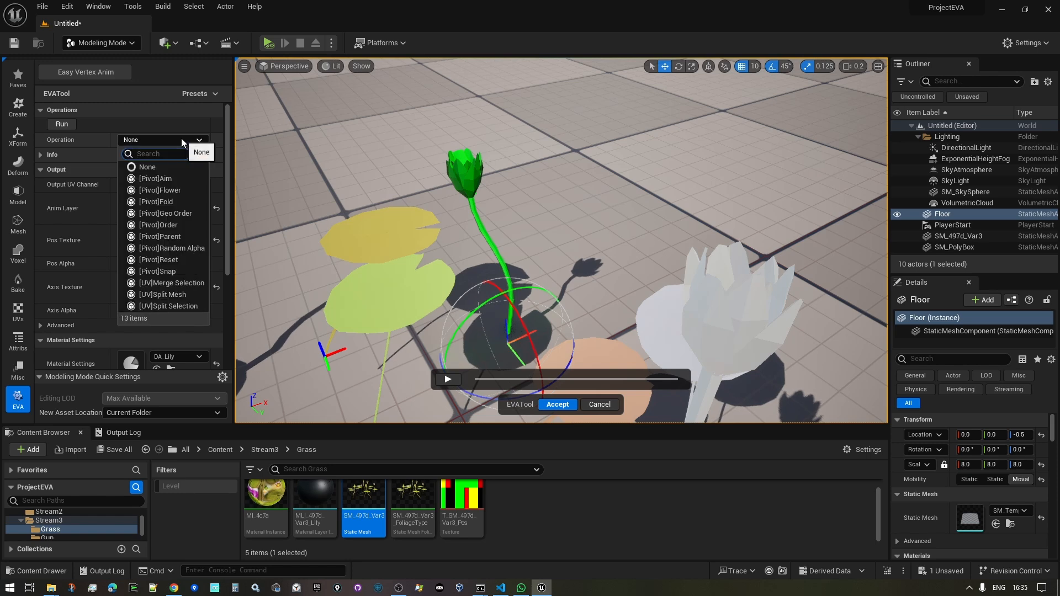
click(177, 306)
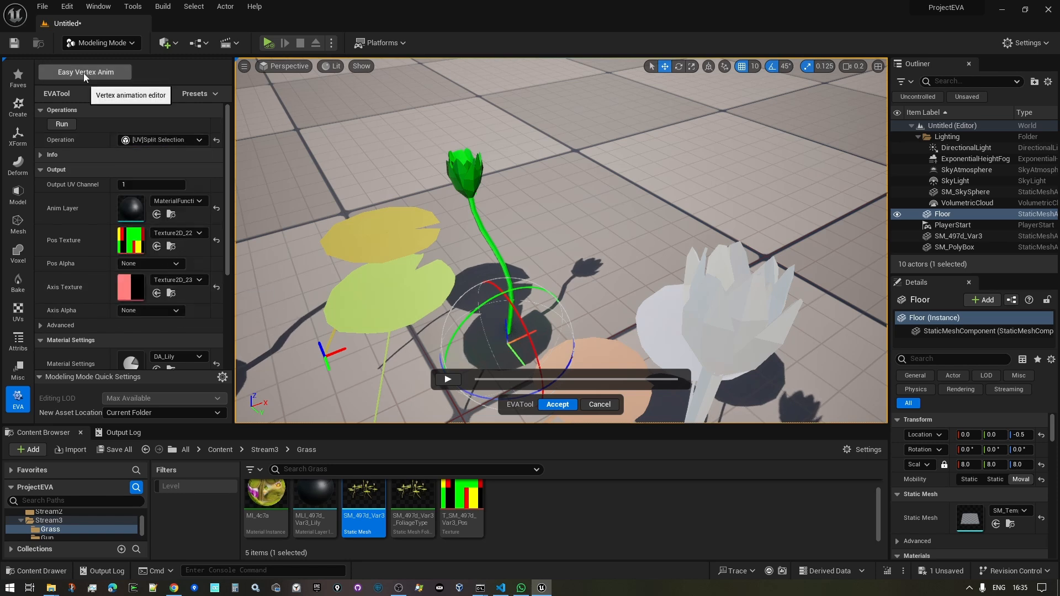
click(64, 124)
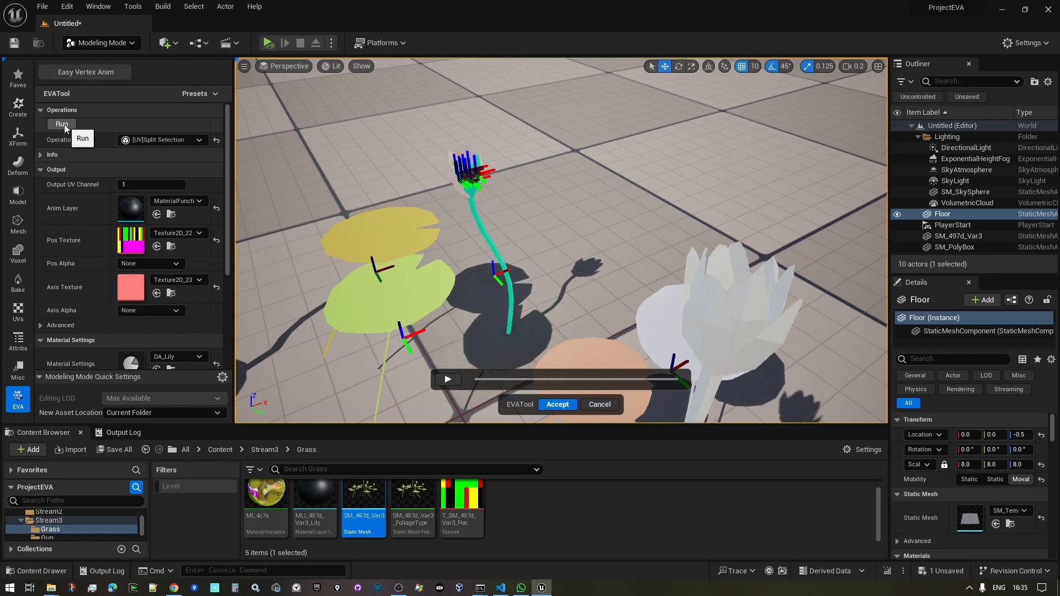
key(w)
right_drag(577, 139, 541, 139)
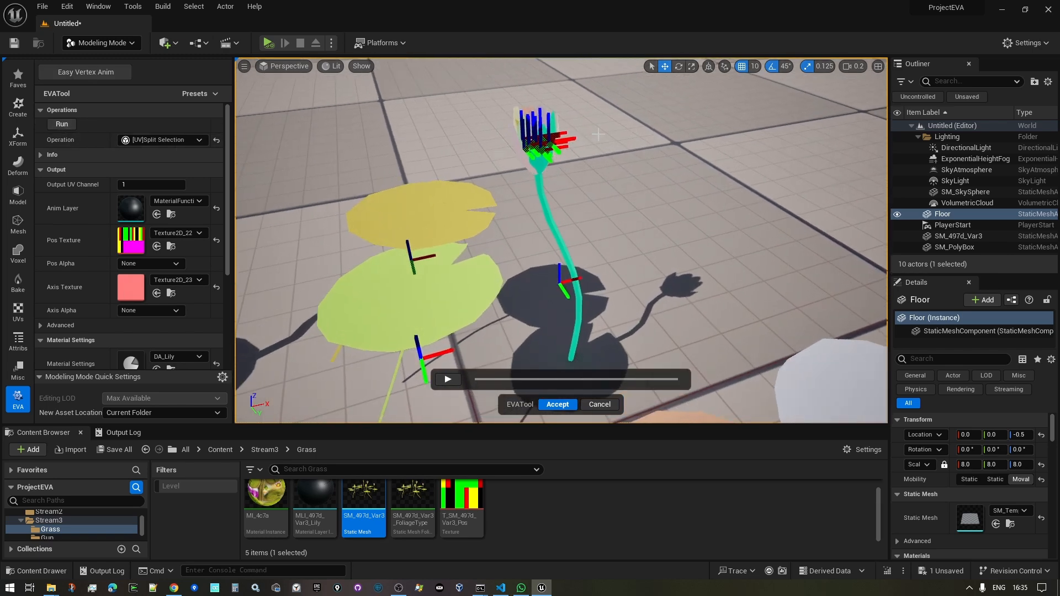
click(526, 156)
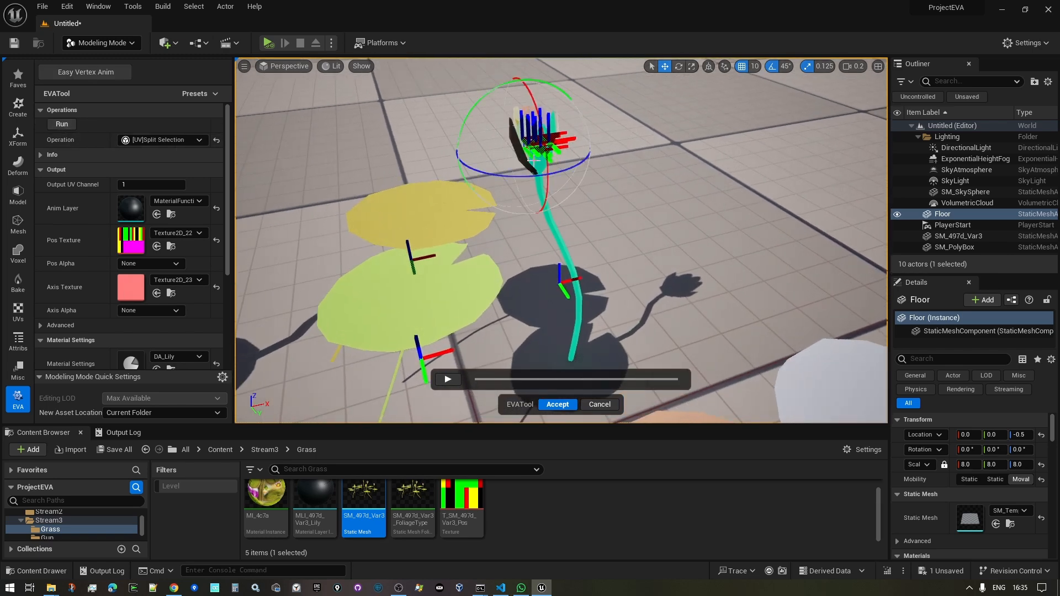
click(552, 116)
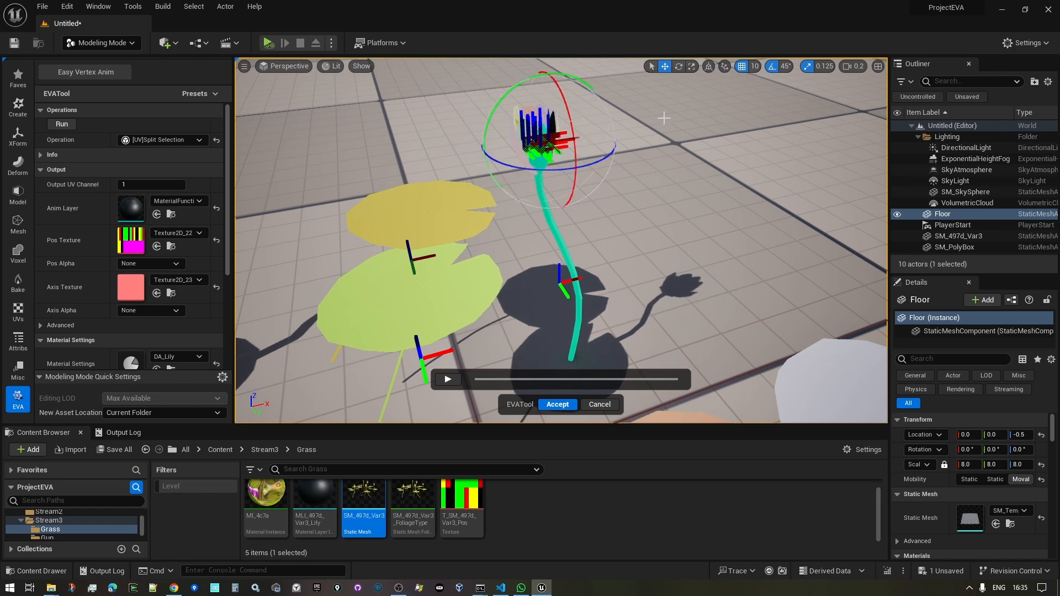
drag(473, 86, 607, 168)
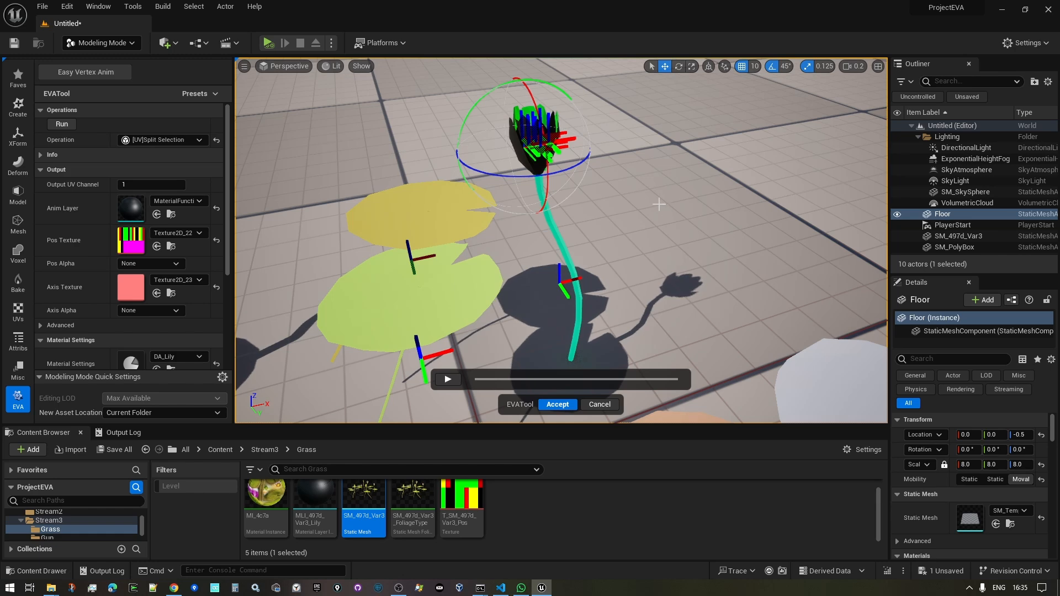
- Run [UV]Merge Selection to rejoin the flower head, then select the whole flower
click(177, 139)
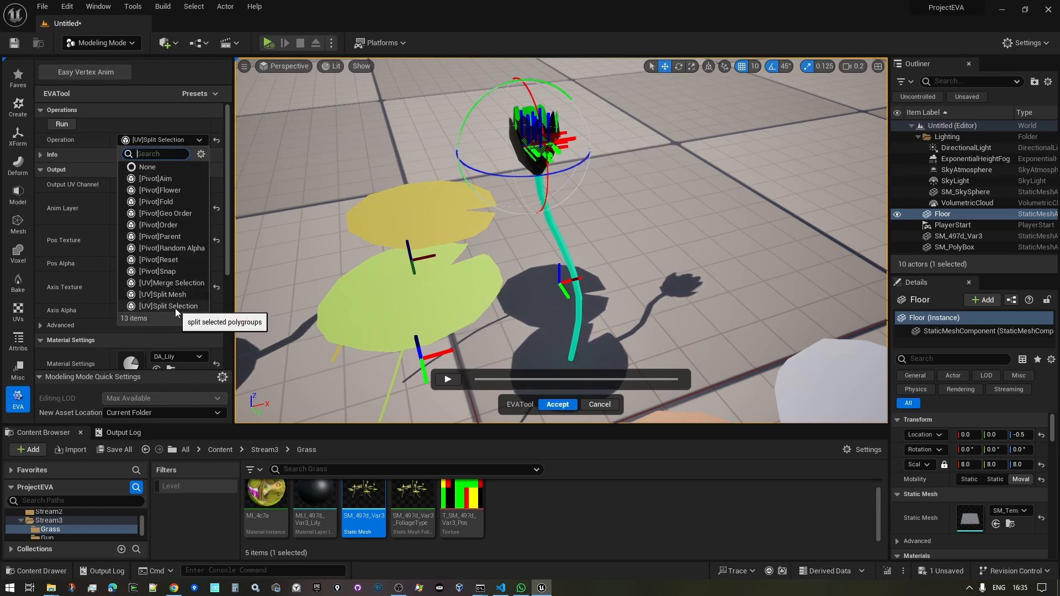
click(175, 283)
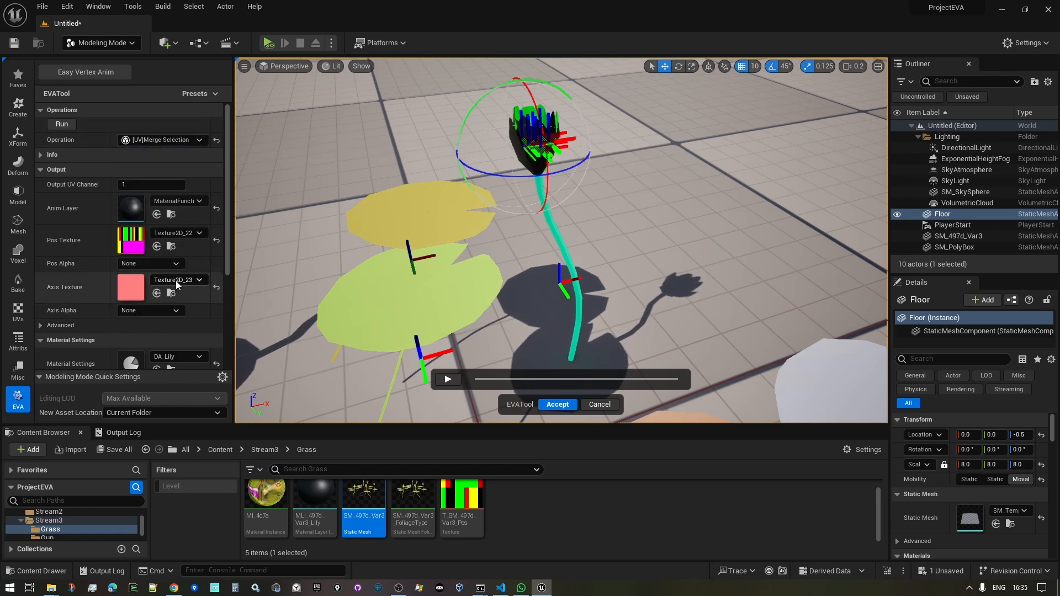
click(63, 125)
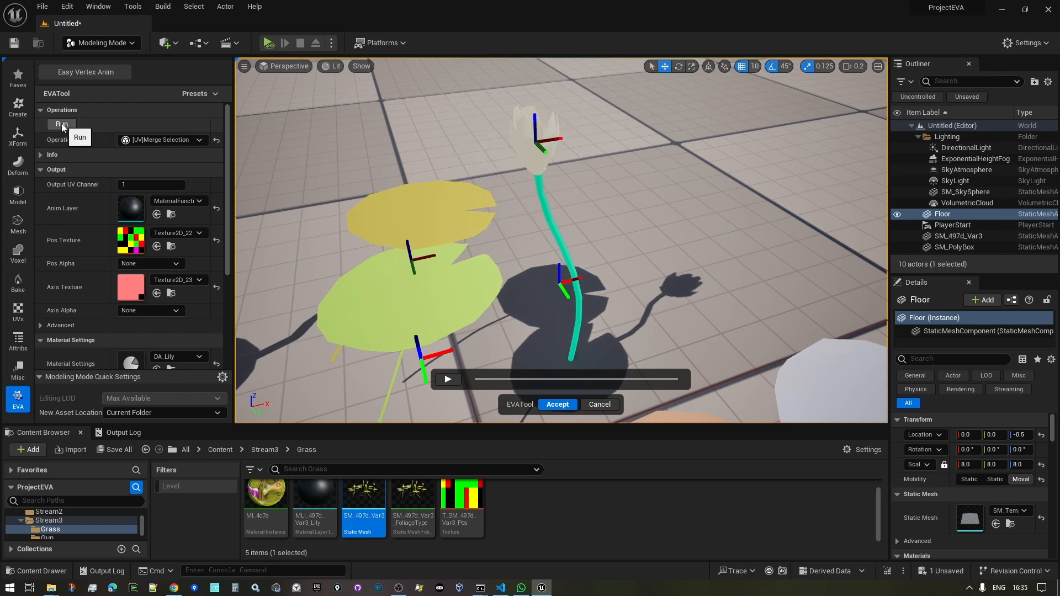
click(547, 204)
right_drag(603, 180, 609, 177)
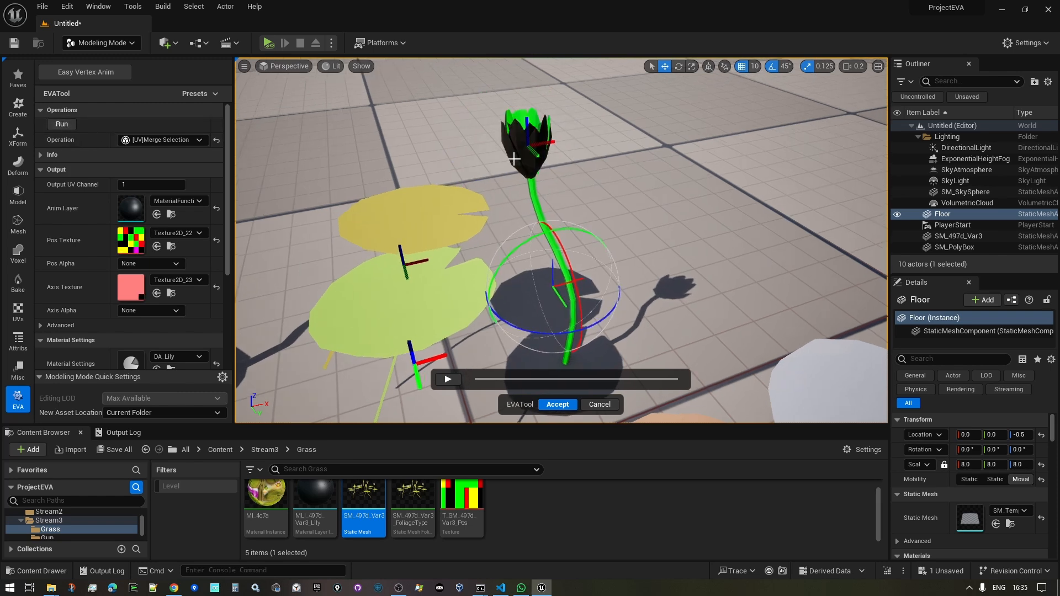
drag(566, 103, 524, 215)
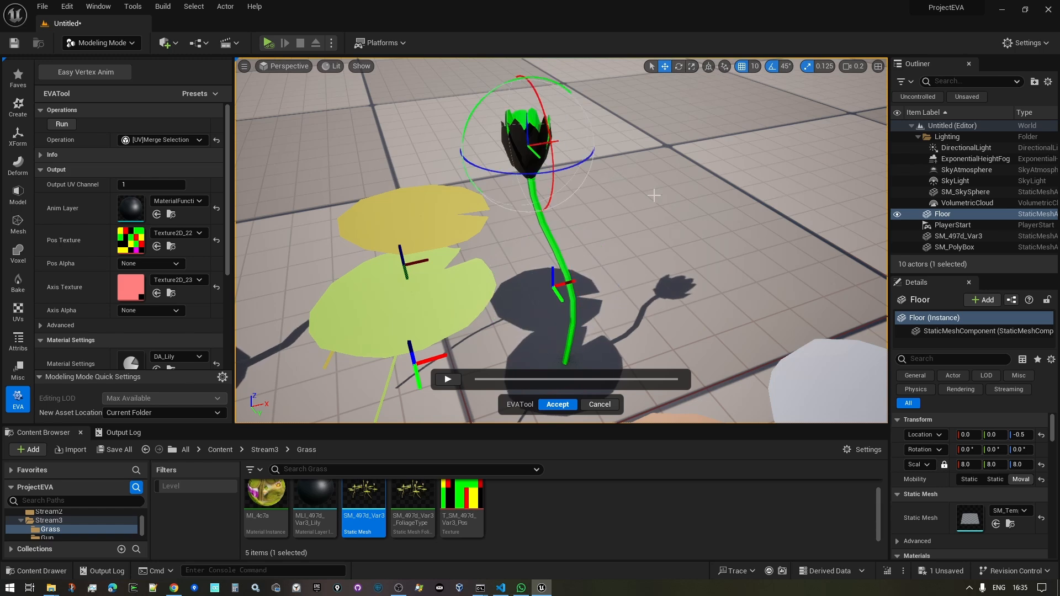
right_drag(654, 196, 640, 215)
key(s)
click(190, 139)
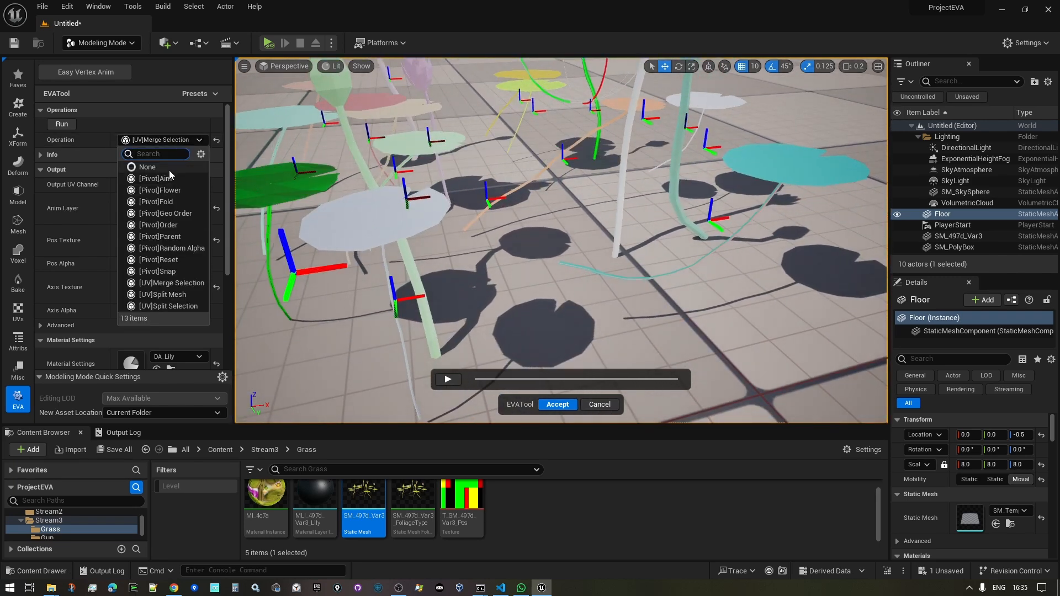
- Select all lily plants and run [Pivot]Aim with Aim Axis set to -X
right_drag(556, 246, 552, 221)
key(s)
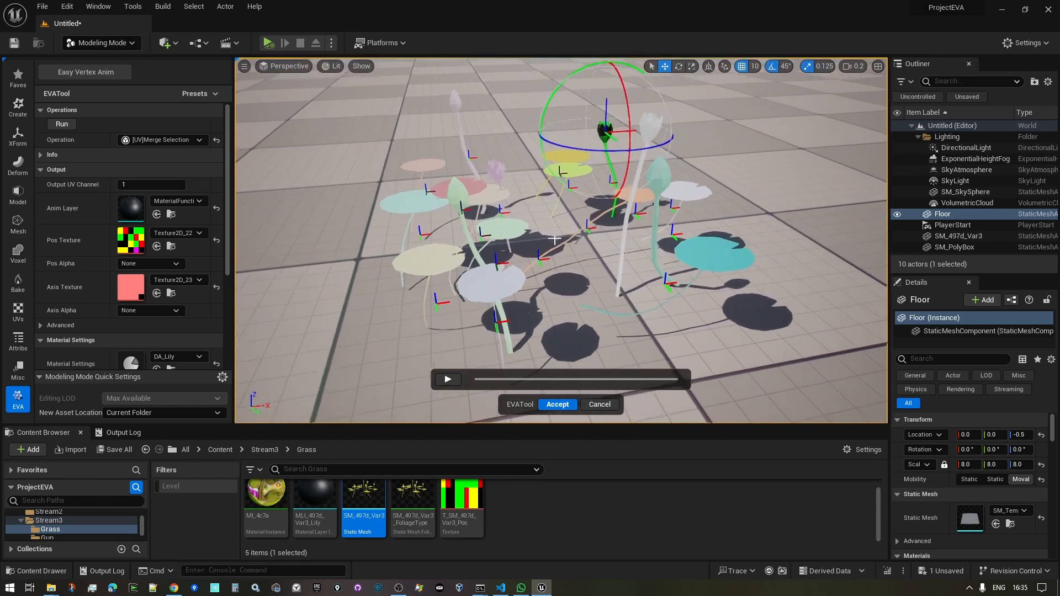
drag(390, 110, 800, 335)
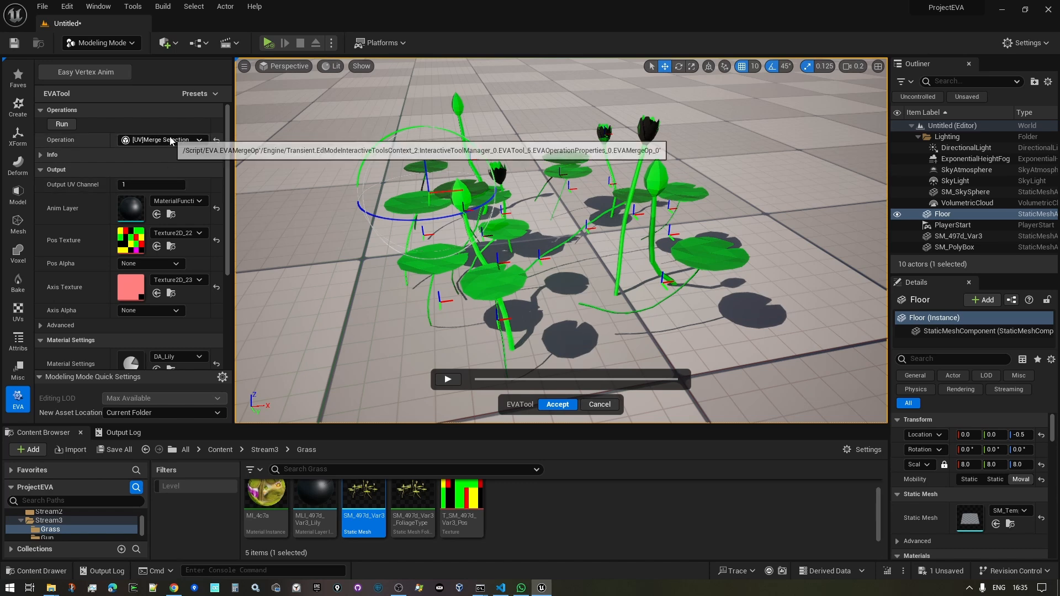
click(166, 141)
click(166, 184)
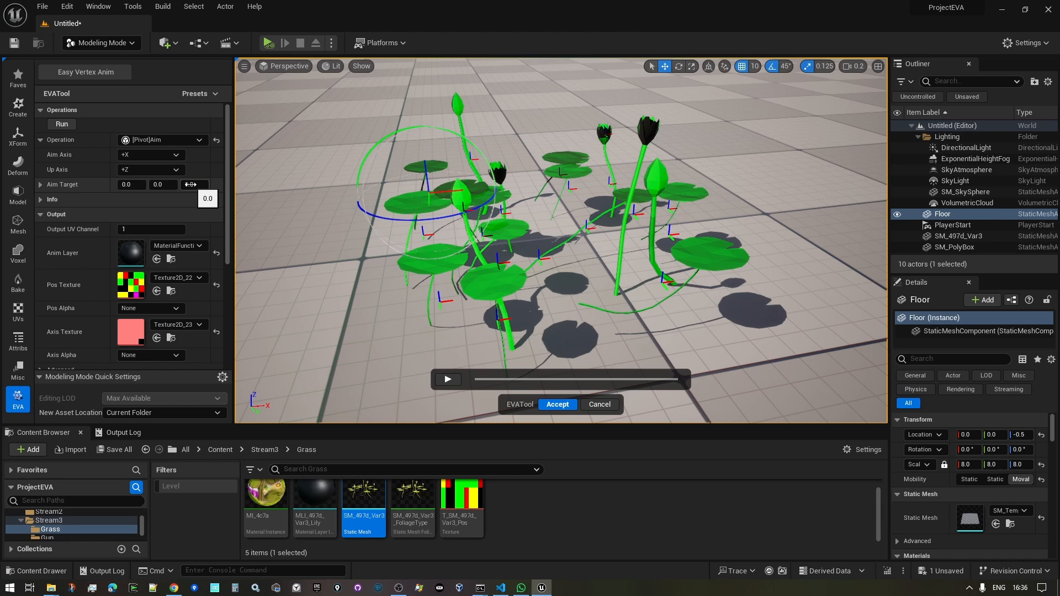
click(148, 155)
click(144, 181)
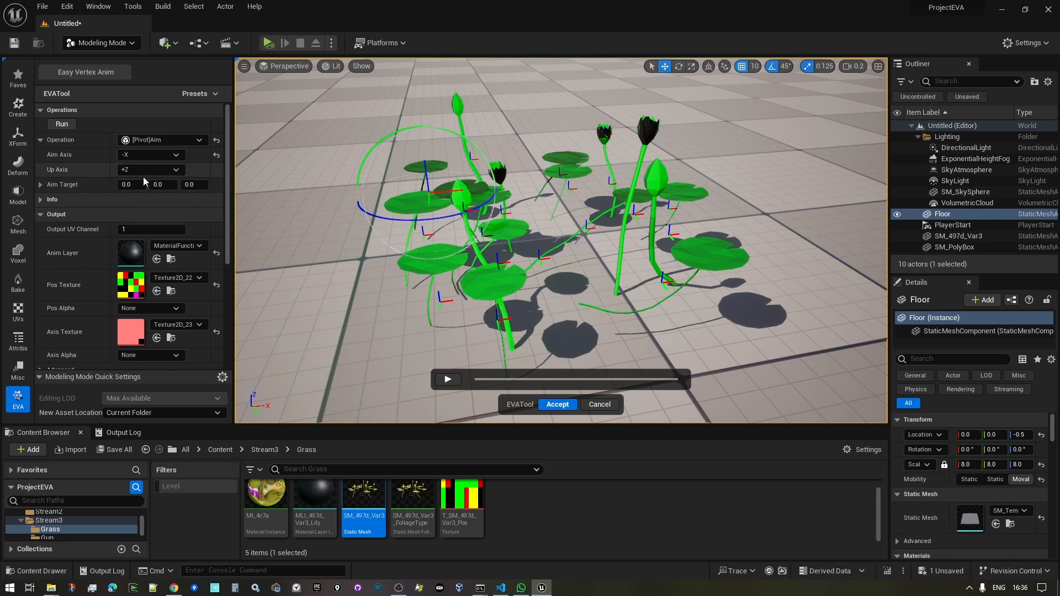
click(61, 125)
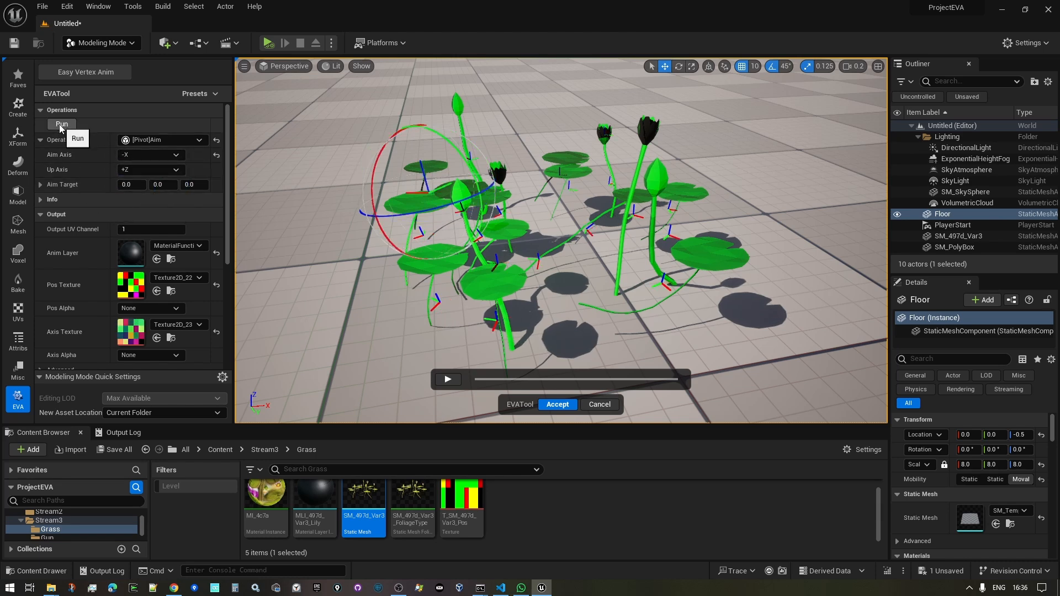
key(w)
mouse_move(561, 241)
right_down()
mouse_move(585, 246)
mouse_move(561, 241)
right_up()
key(s)
key(w)
click(160, 140)
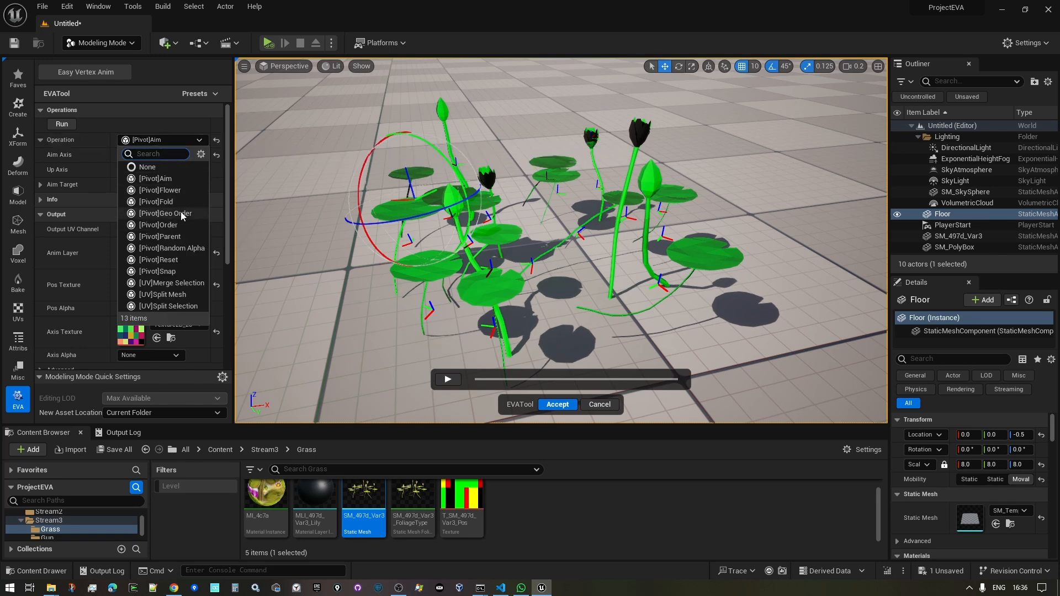
- Reset the lily plant pivots with [Pivot]Reset
click(178, 261)
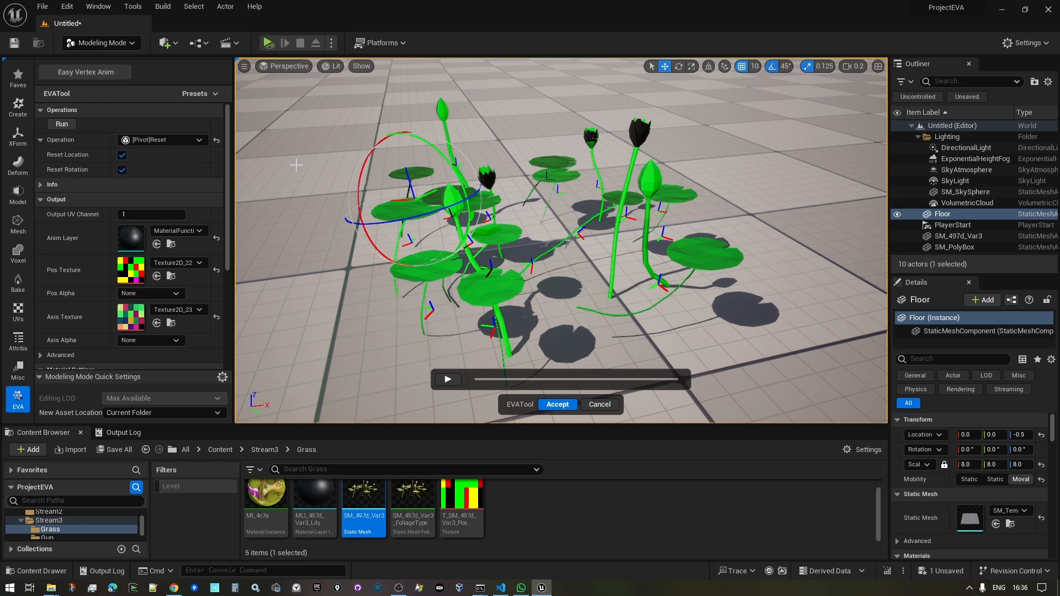
click(61, 125)
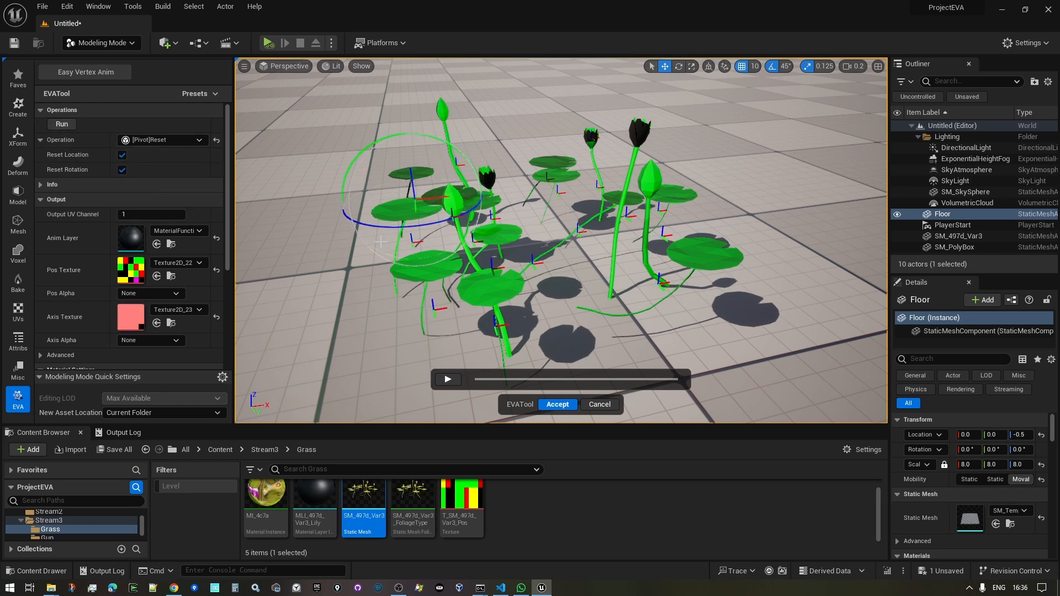
right_drag(585, 170, 554, 161)
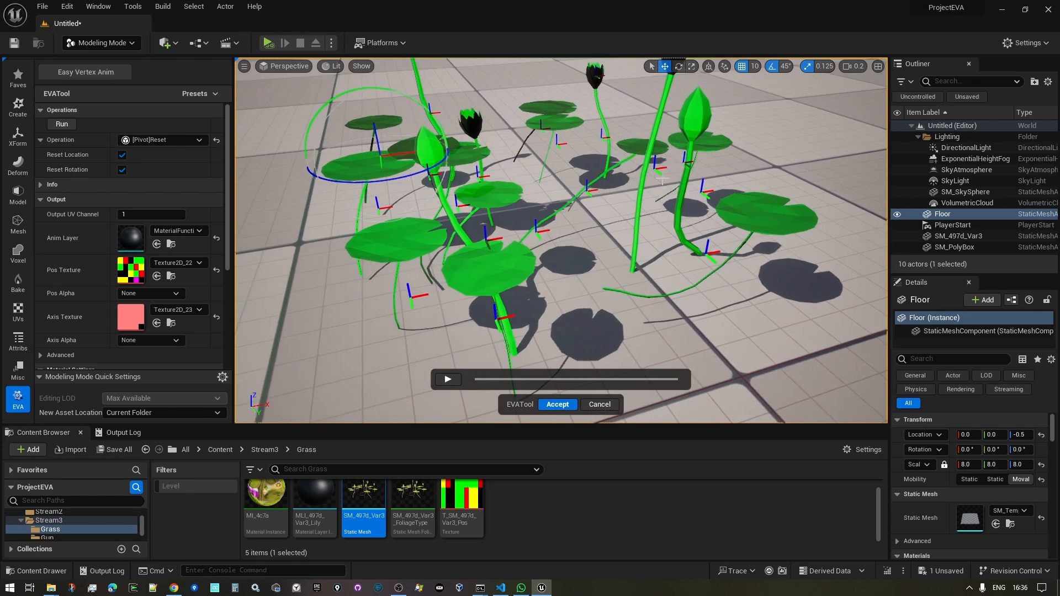
- Snap the lily plant pivots to their bottoms with [Pivot]Snap (Bottom)
click(153, 141)
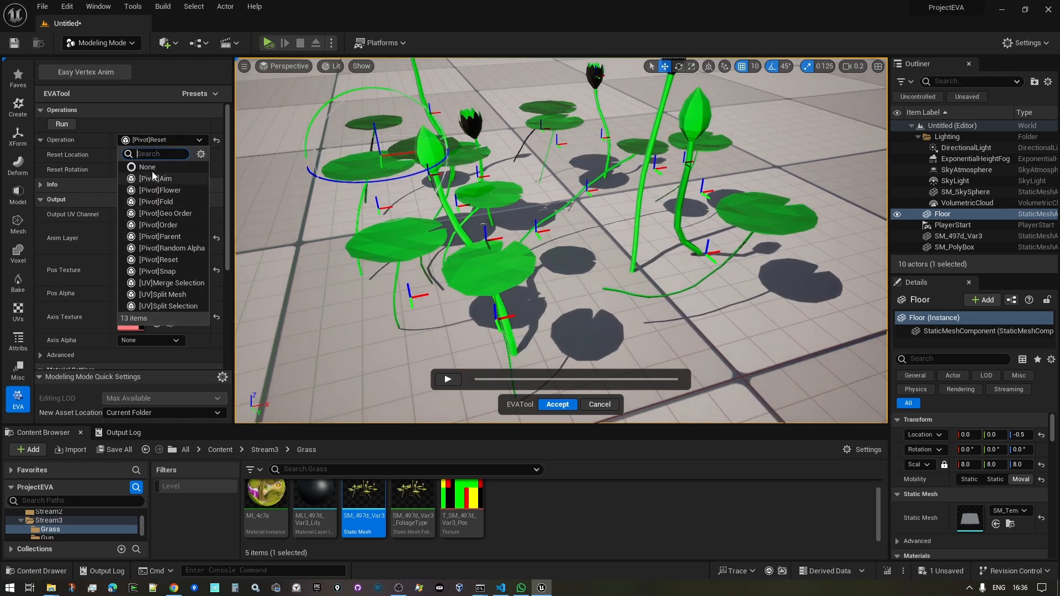
click(169, 271)
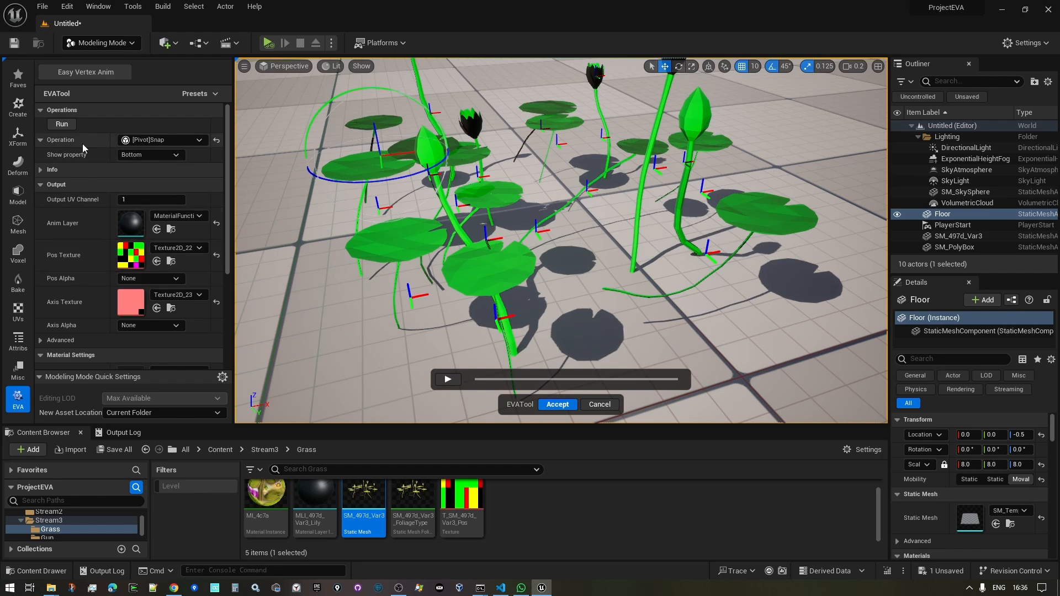
click(63, 124)
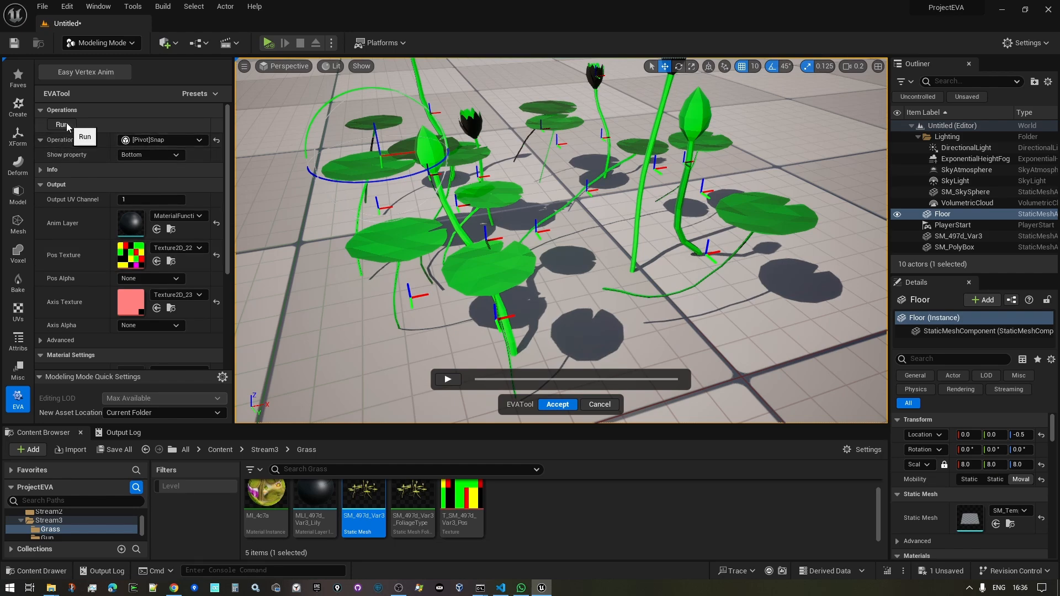
right_drag(561, 241, 561, 182)
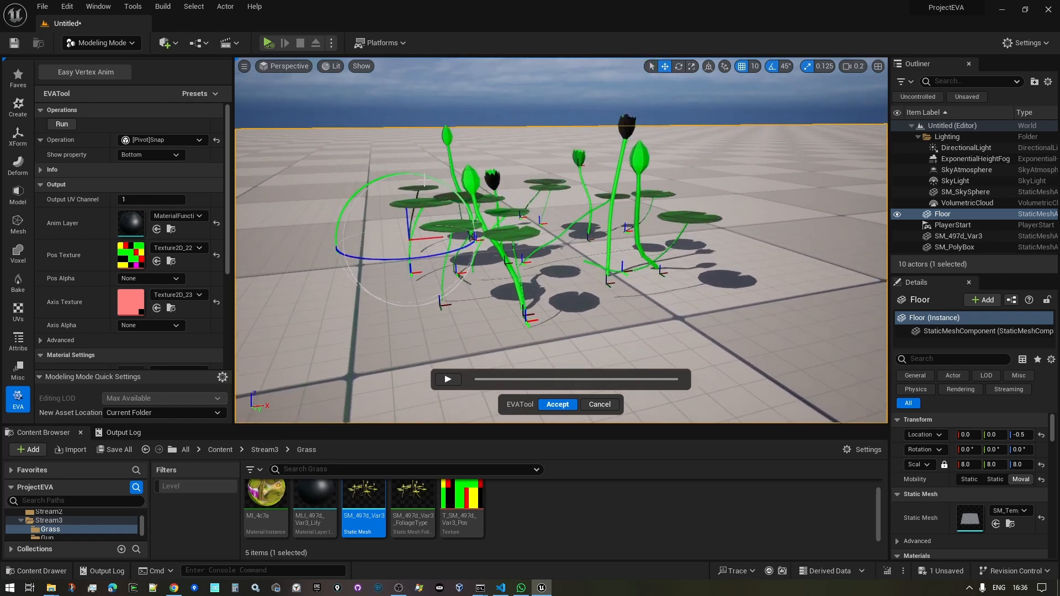
click(165, 139)
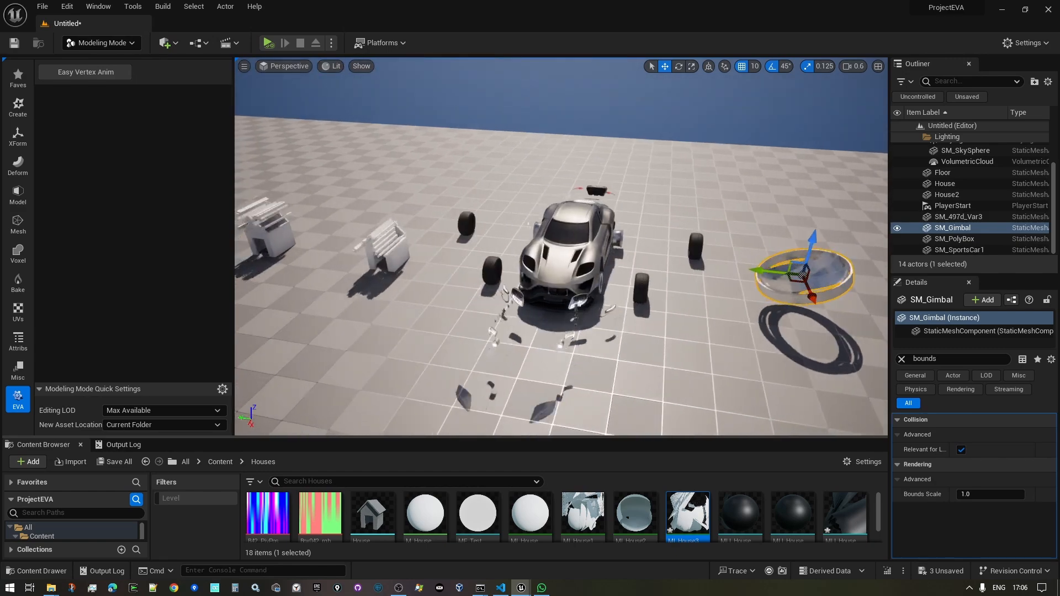
right_drag(561, 246, 524, 249)
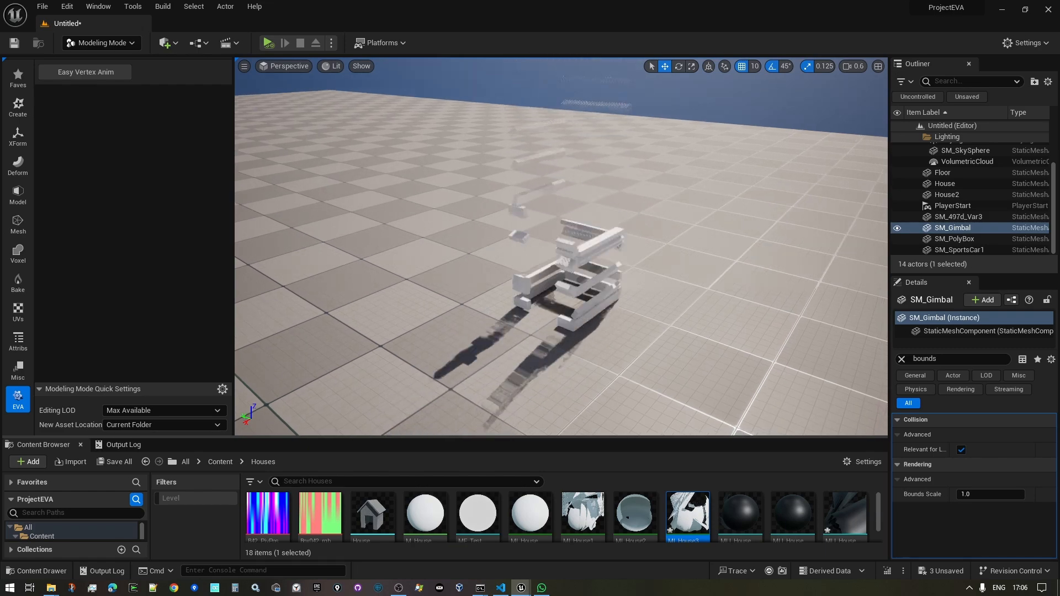
right_drag(561, 246, 497, 259)
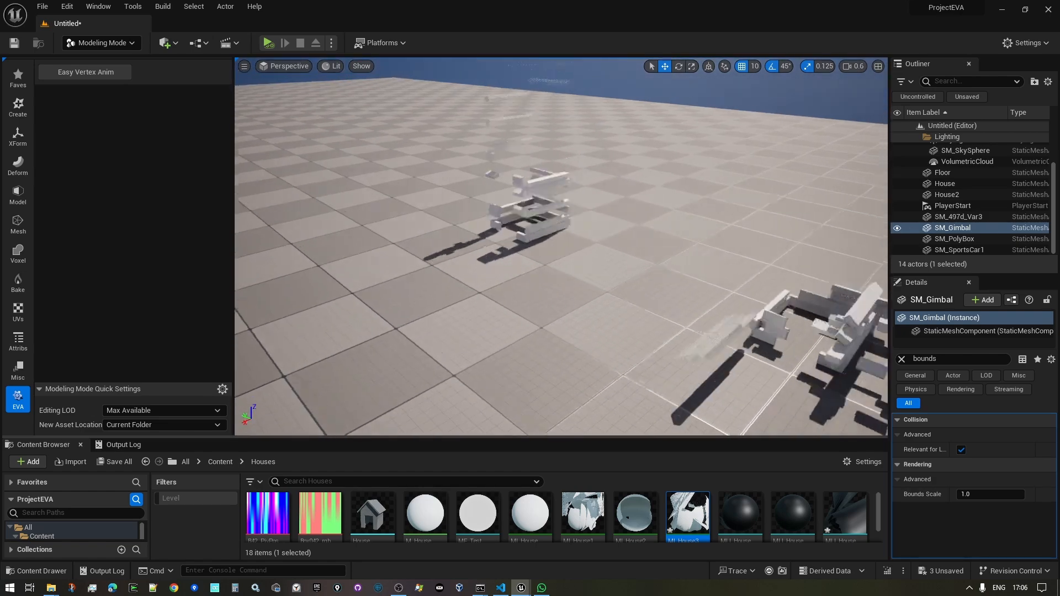
right_drag(561, 247, 593, 212)
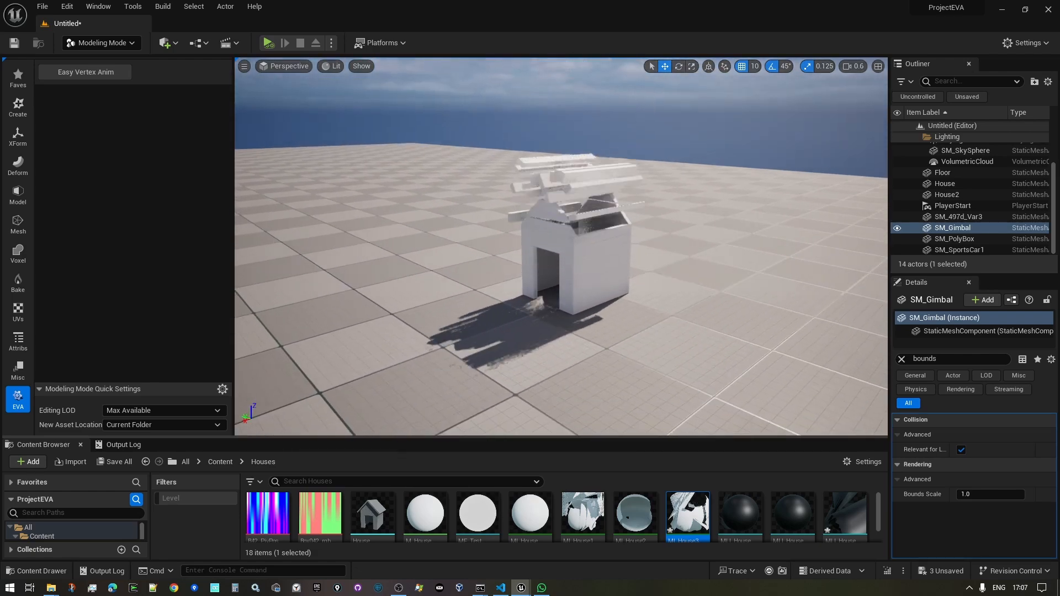
right_drag(561, 247, 541, 230)
key(d)
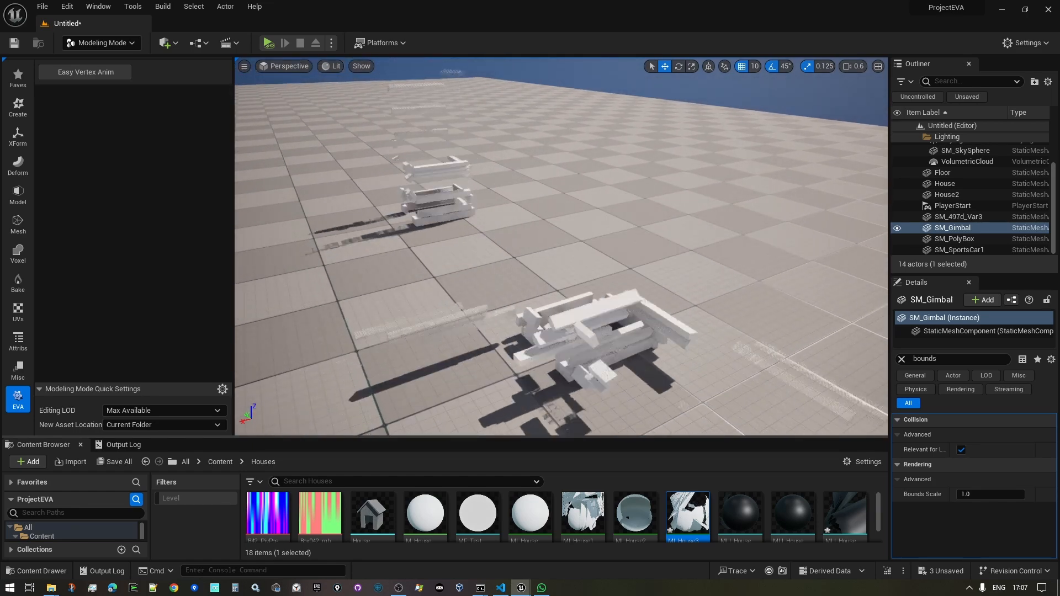
right_drag(560, 247, 622, 252)
key(w)
key(d)
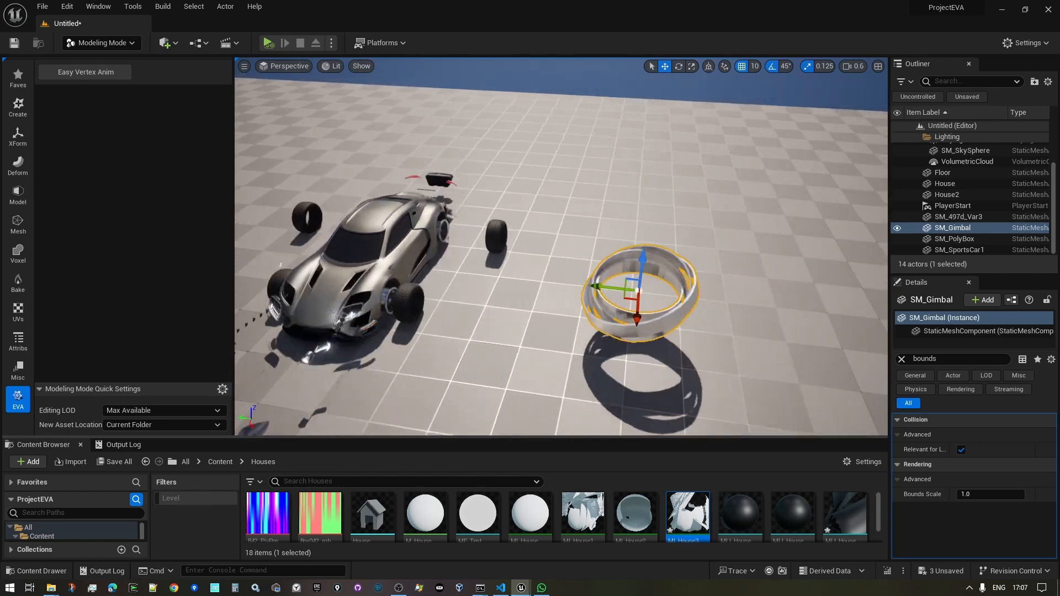
right_drag(561, 246, 634, 287)
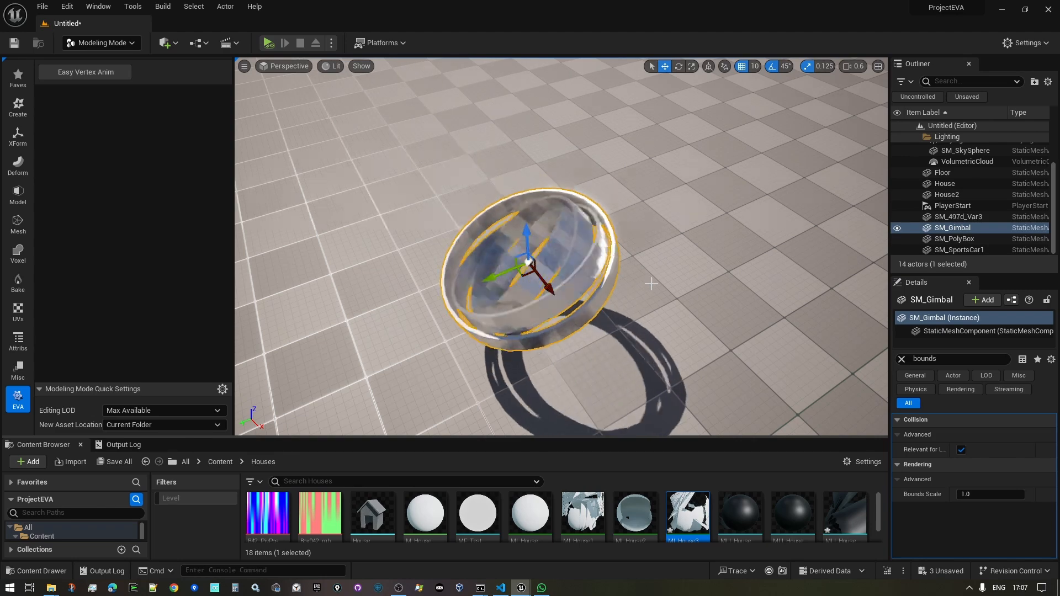
click(104, 74)
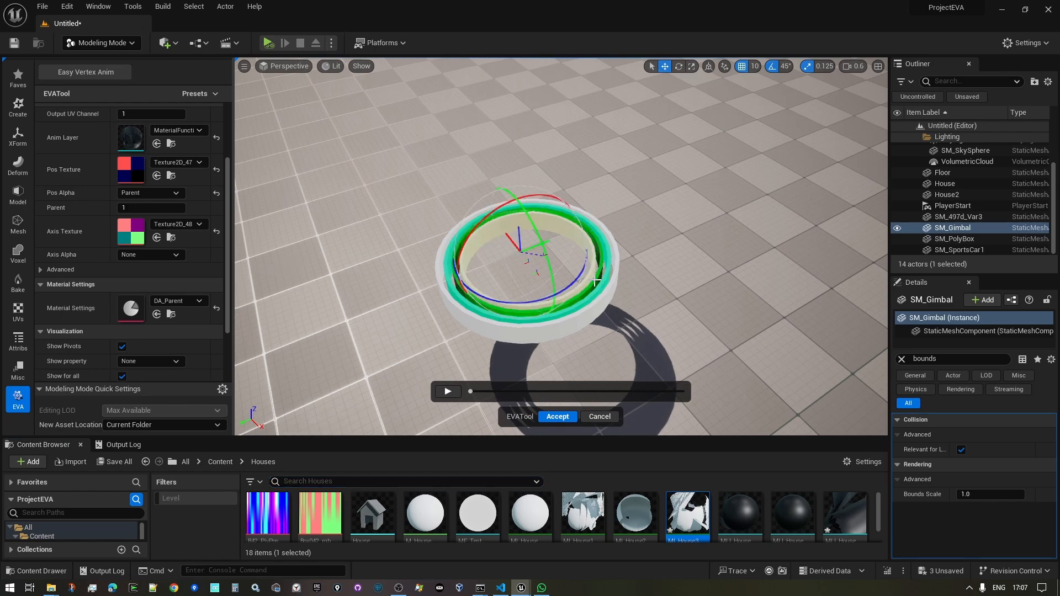
key(w)
mouse_move(595, 280)
right_down()
mouse_move(585, 279)
mouse_move(594, 280)
right_up()
click(635, 275)
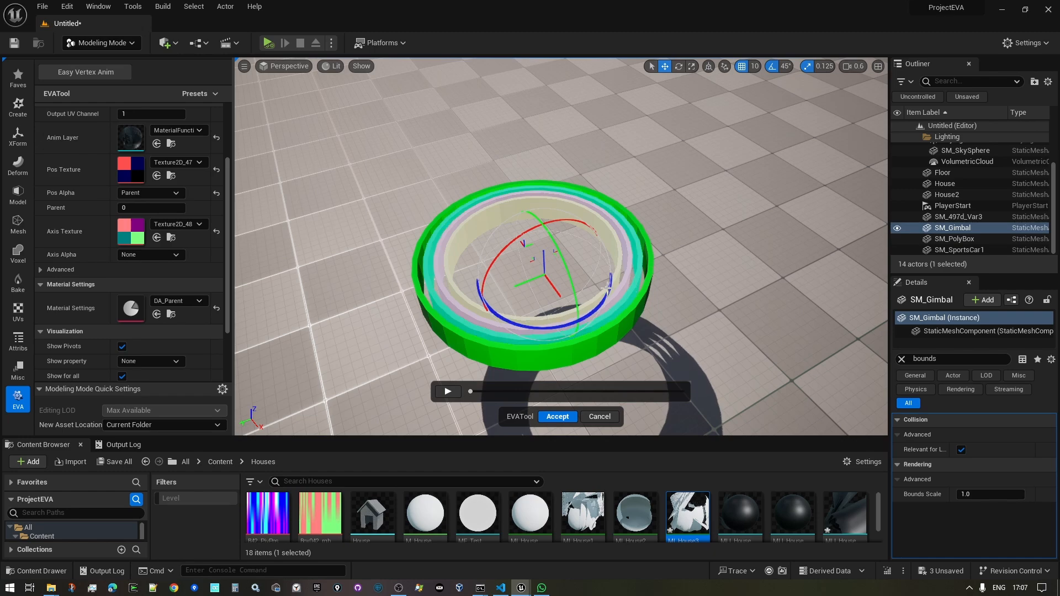
key(w)
right_drag(607, 227, 593, 237)
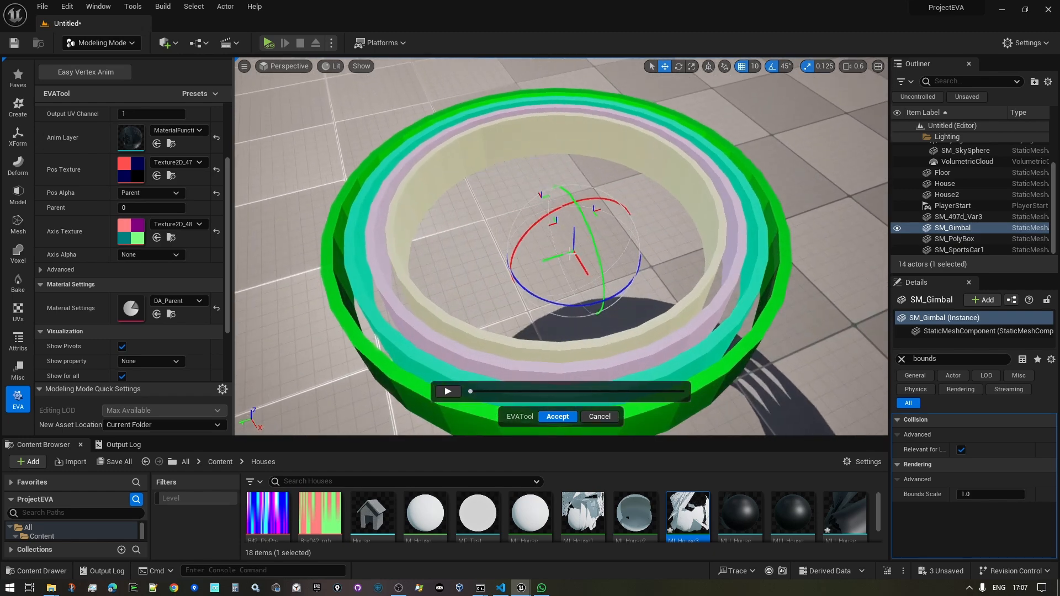
click(712, 208)
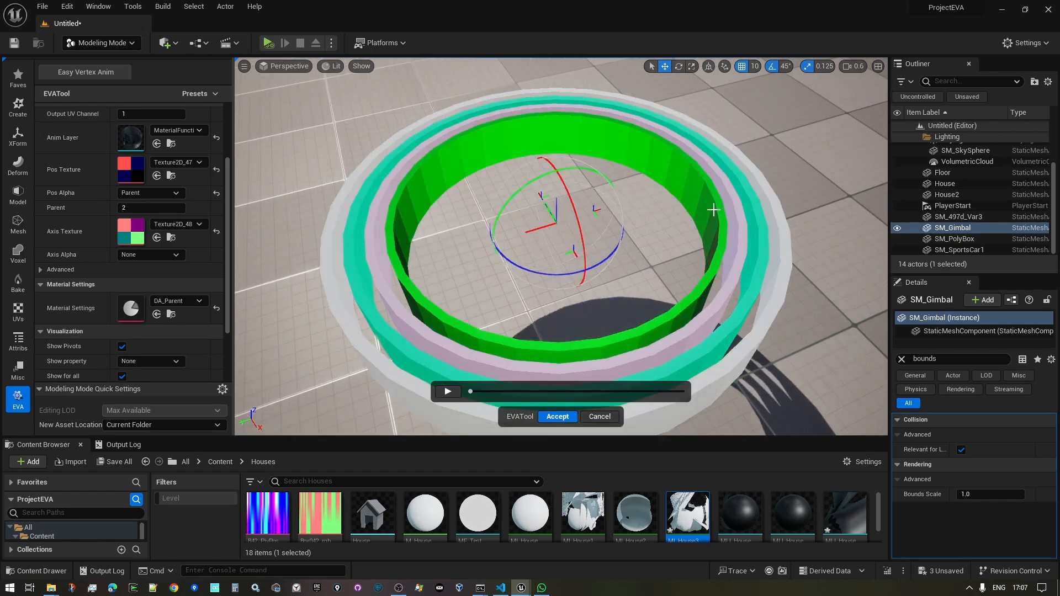
scroll(685, 218, down, 5)
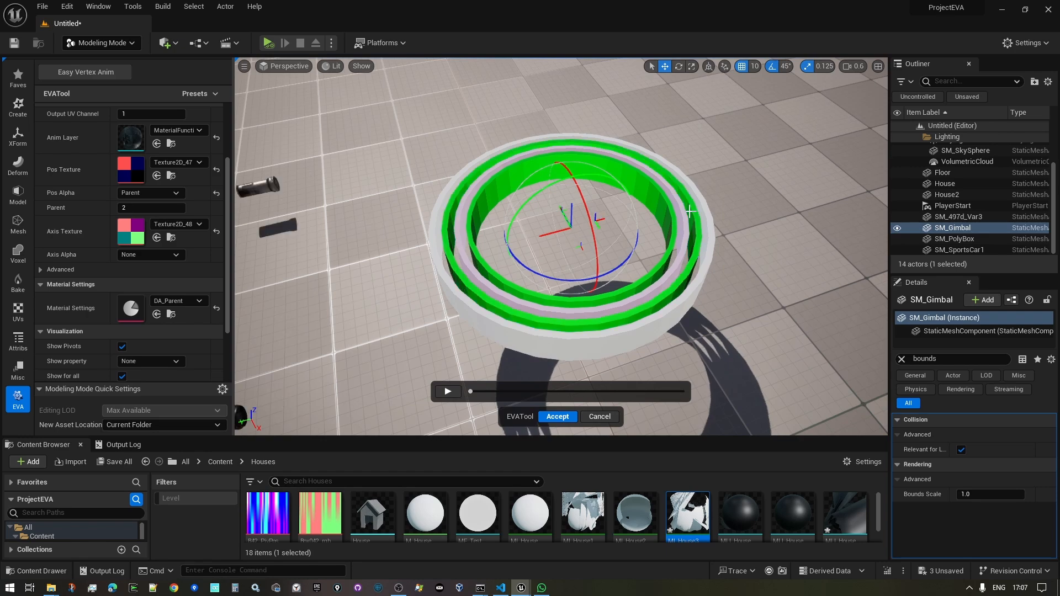
key(d)
right_drag(671, 210, 547, 212)
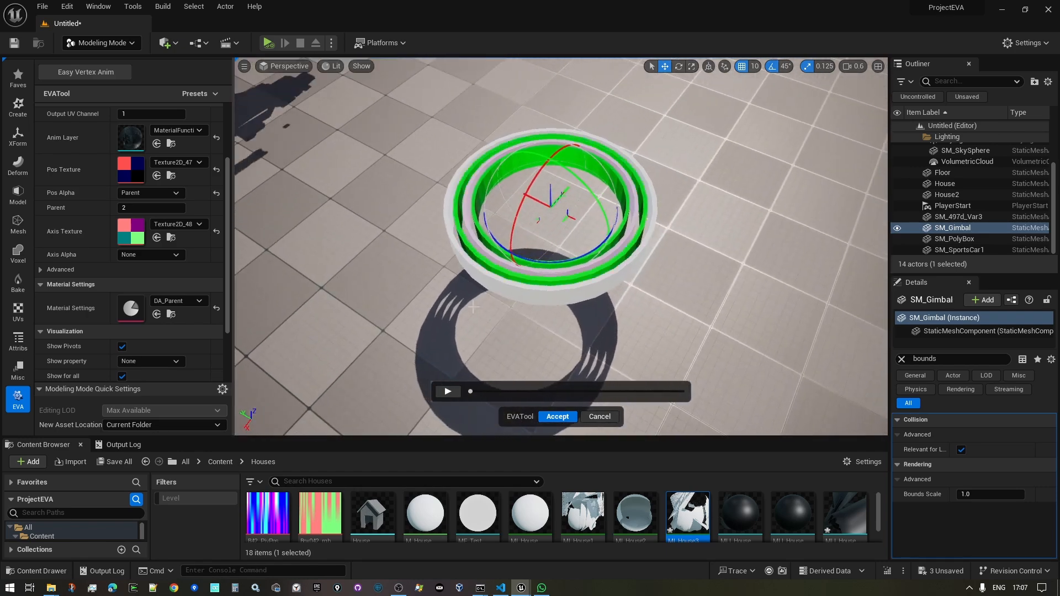
click(448, 392)
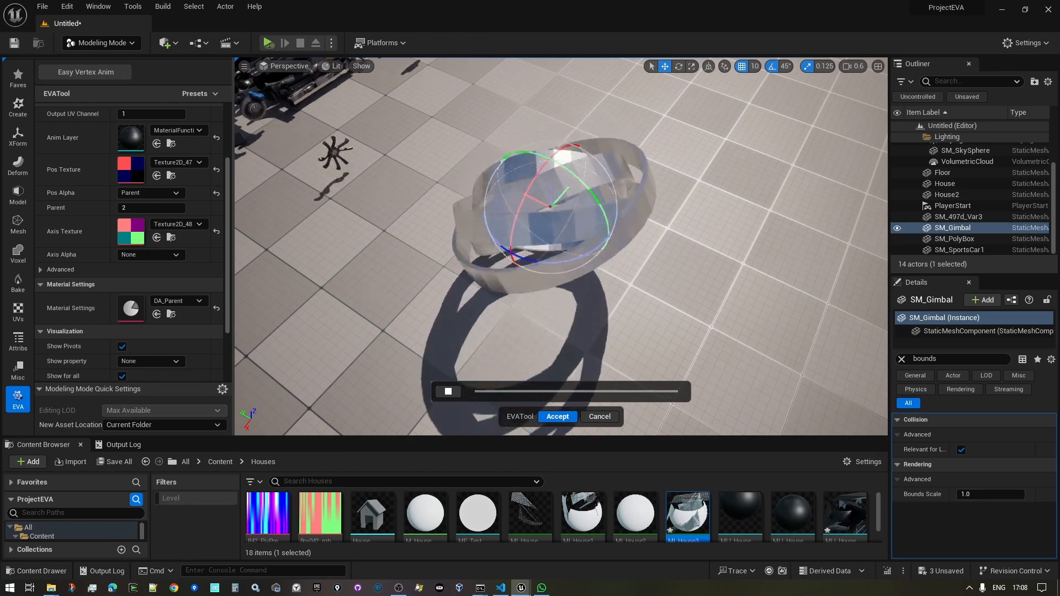
key(s)
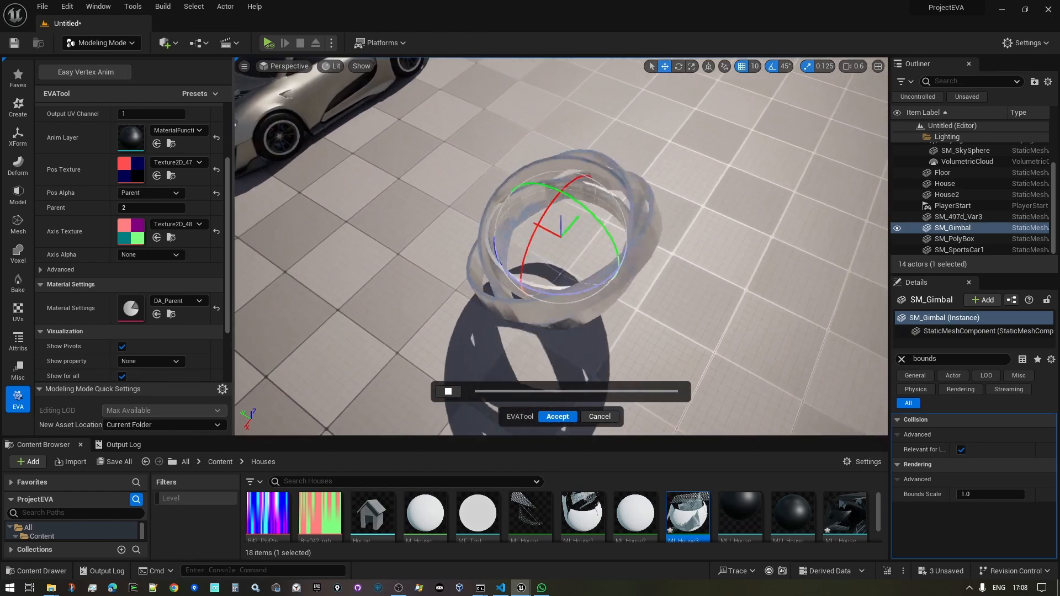
right_drag(560, 246, 382, 212)
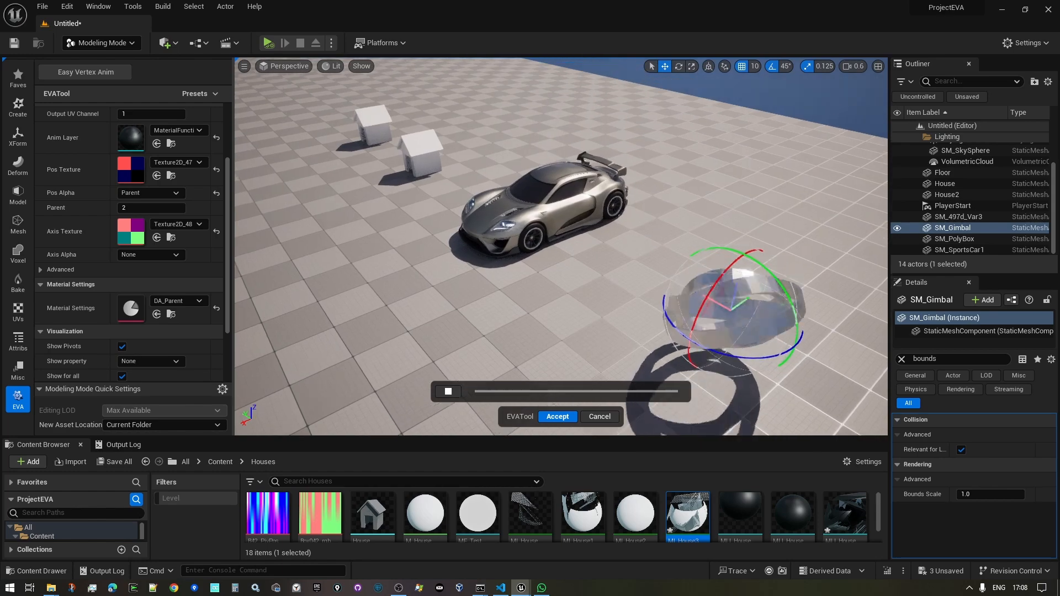
right_drag(602, 353, 552, 316)
key(w)
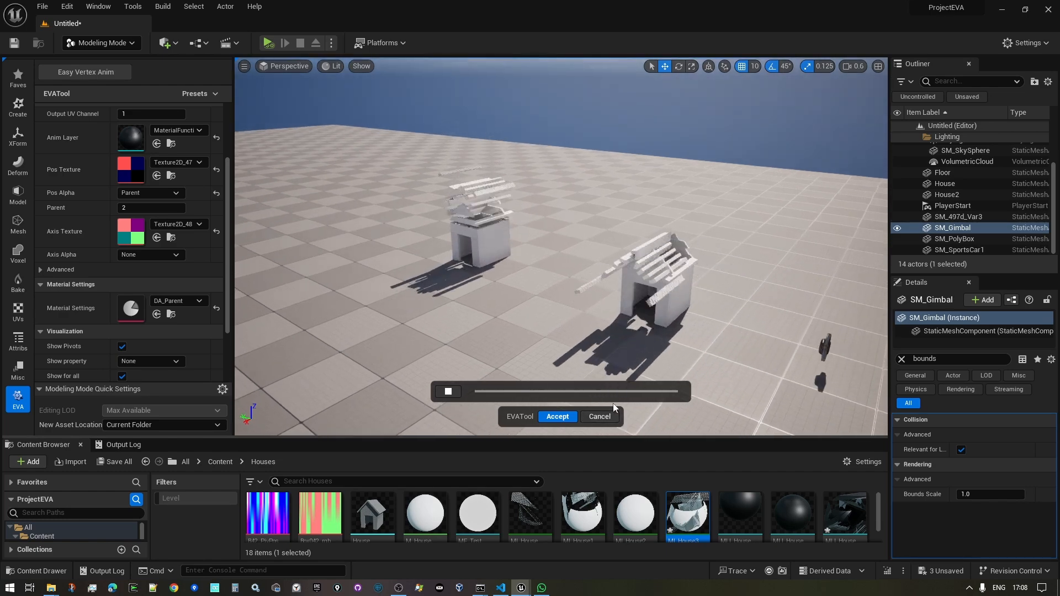
click(610, 415)
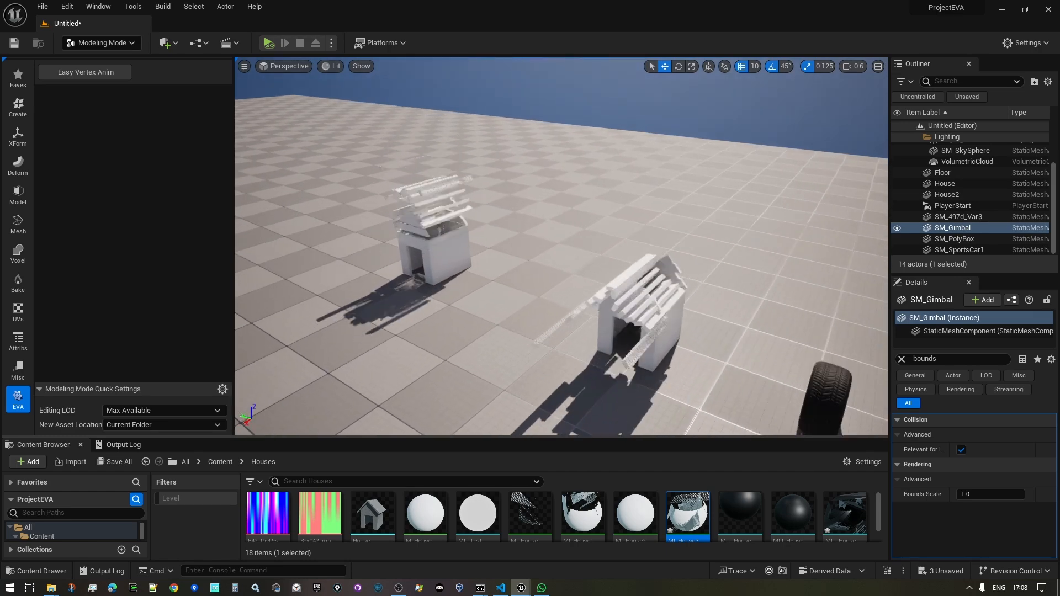
- Select House2 to show its Bounds Scale of 5.0 in Details
right_drag(647, 261, 647, 280)
click(647, 274)
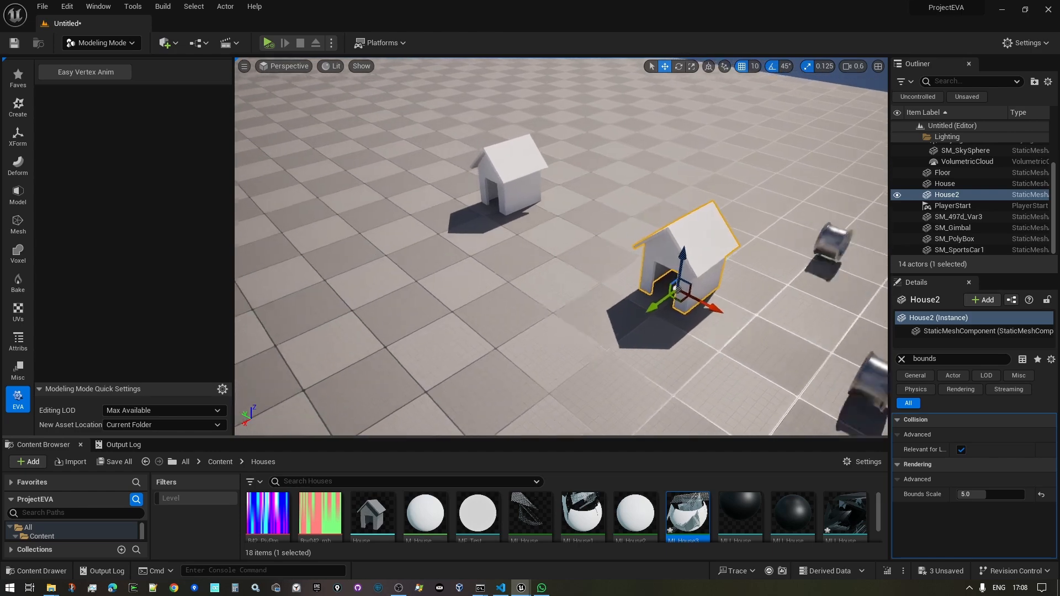
right_drag(561, 246, 606, 205)
key(d)
key(d)
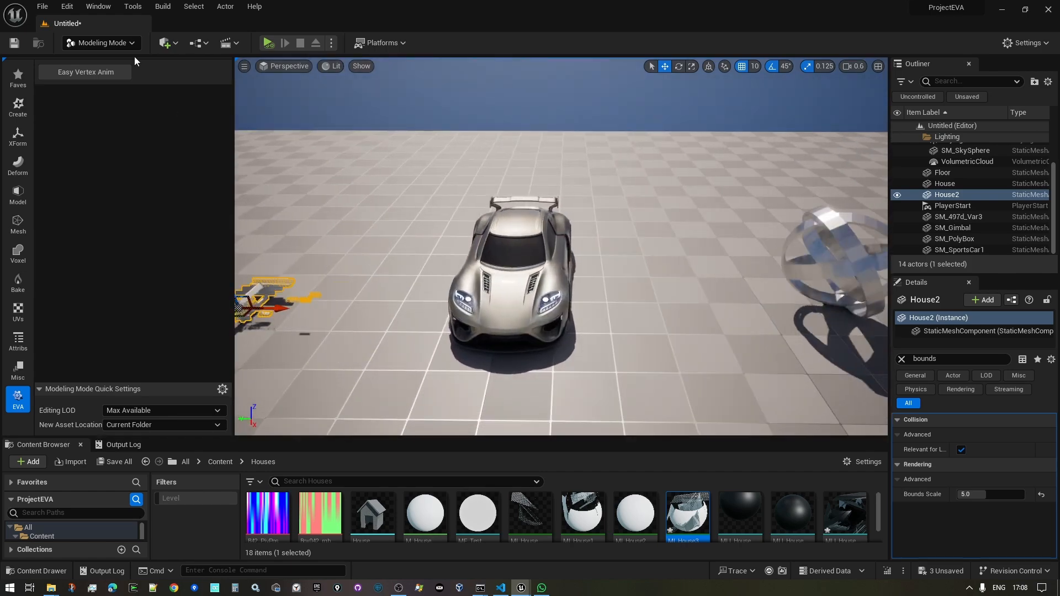
- Open Easy Vertex Anim, leave Operation at None, and cancel the session
click(102, 70)
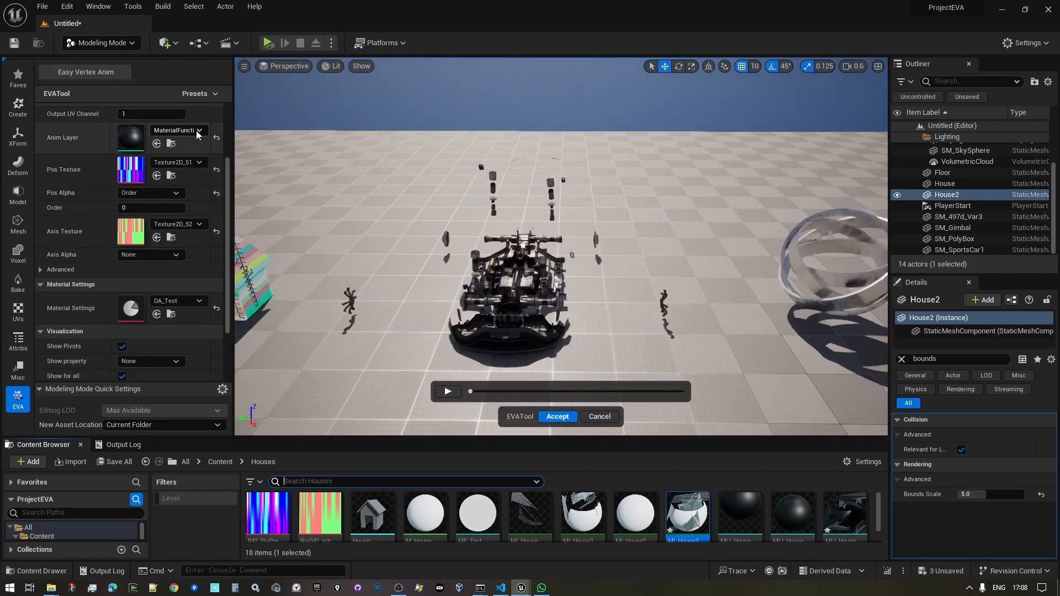
scroll(99, 174, up, 3)
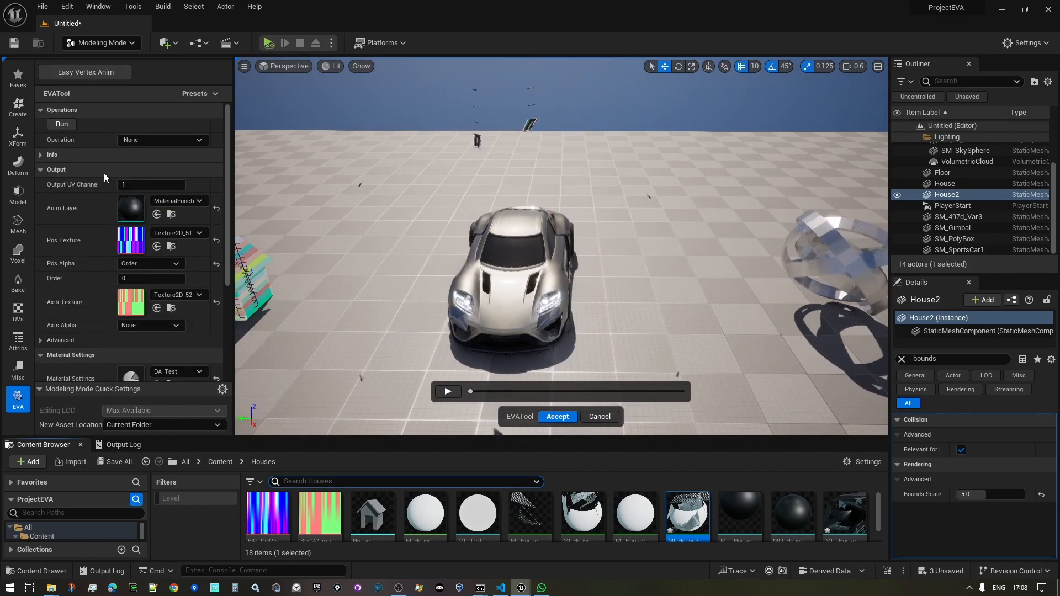
click(147, 139)
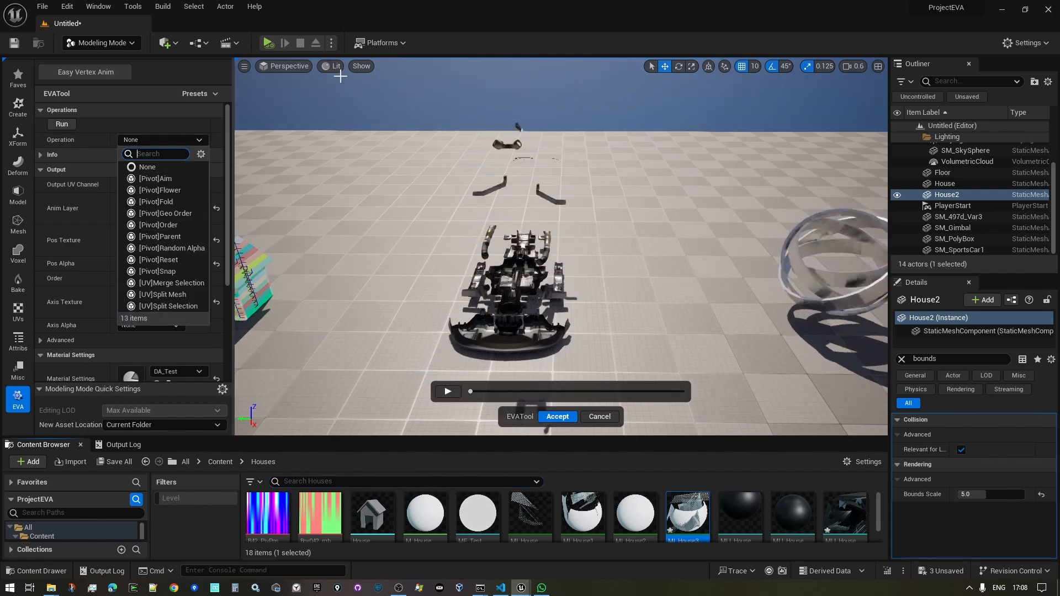
click(151, 125)
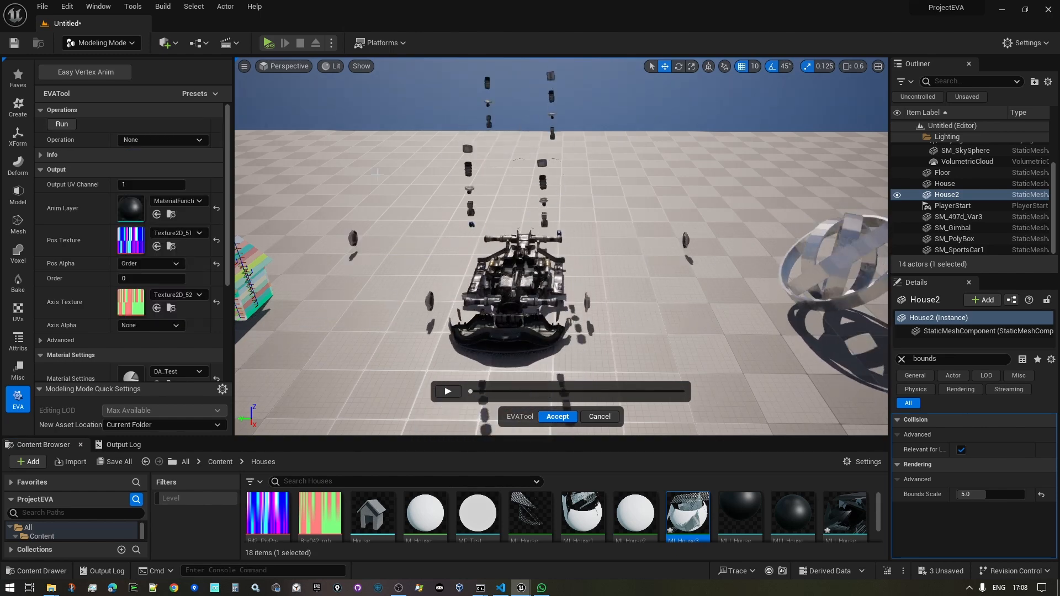
right_drag(496, 220, 408, 238)
right_drag(440, 204, 458, 163)
click(610, 416)
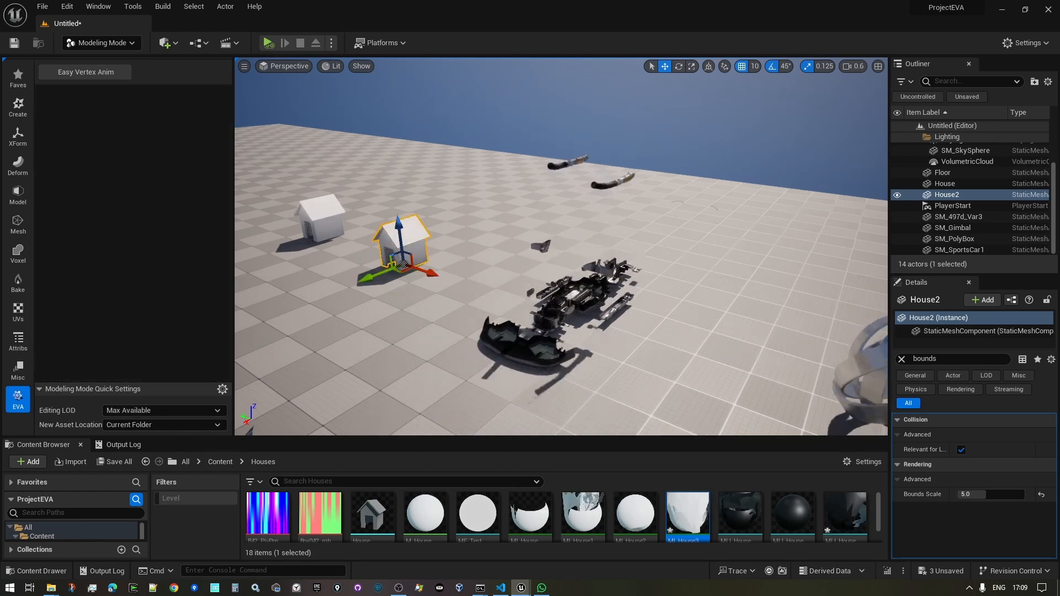
- Select SM_SportsCar1, whose details show a Bounds Scale of 10.0
right_drag(552, 254, 646, 264)
right_drag(666, 353, 571, 352)
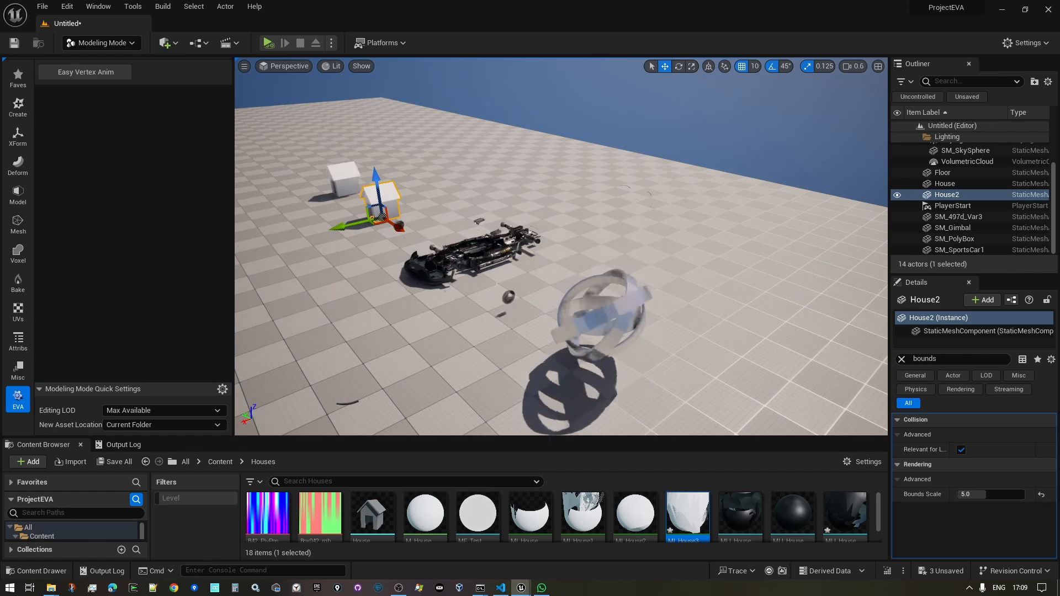
click(486, 243)
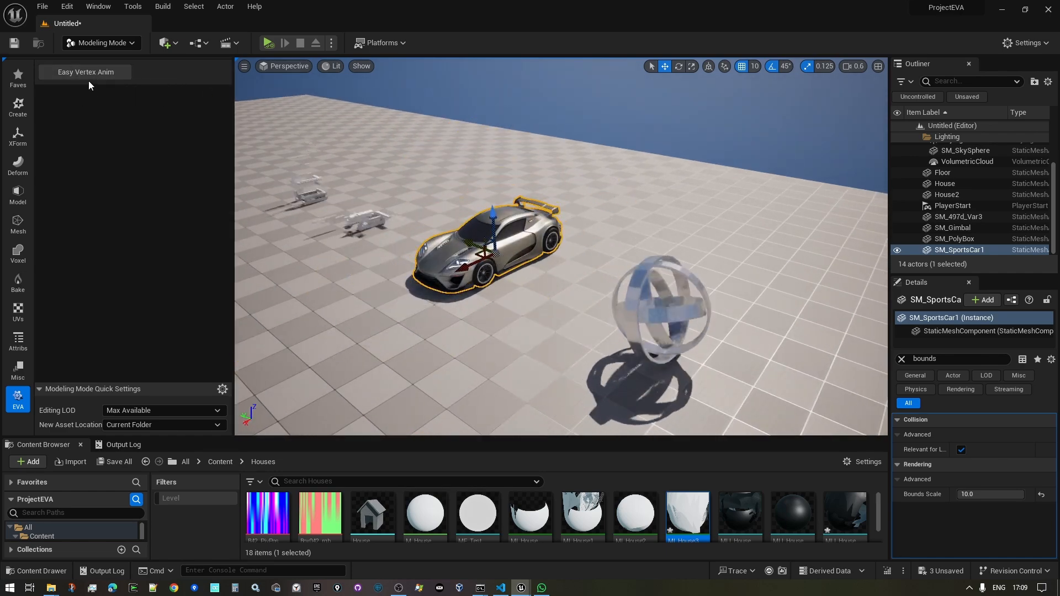
- Open EVATool for SM_SportsCar1 and fly around its pivot-marker preview
click(121, 73)
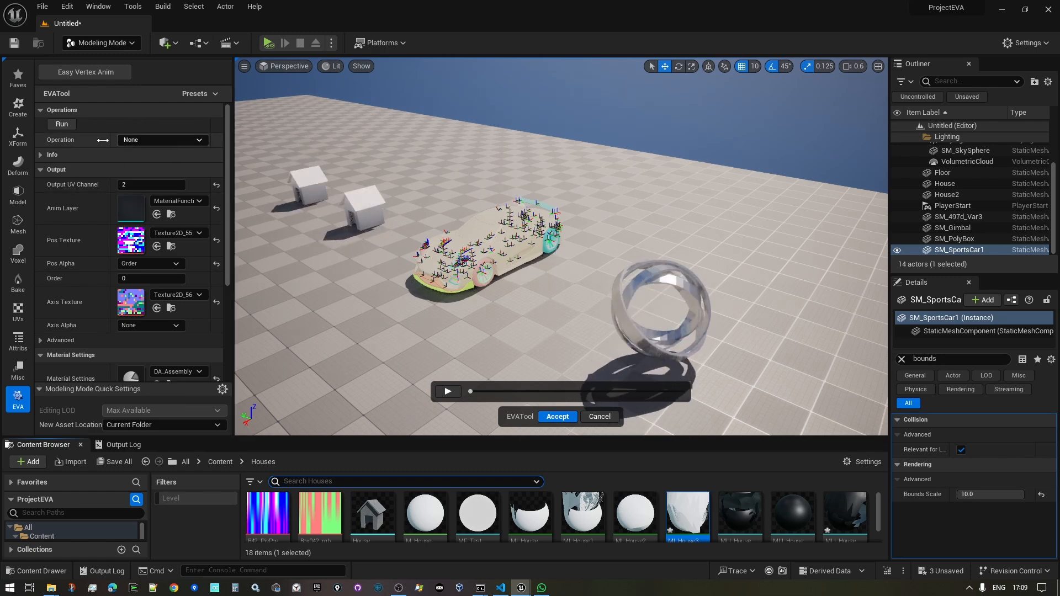
key(w)
mouse_move(337, 141)
right_down()
mouse_move(329, 134)
mouse_move(347, 153)
right_up()
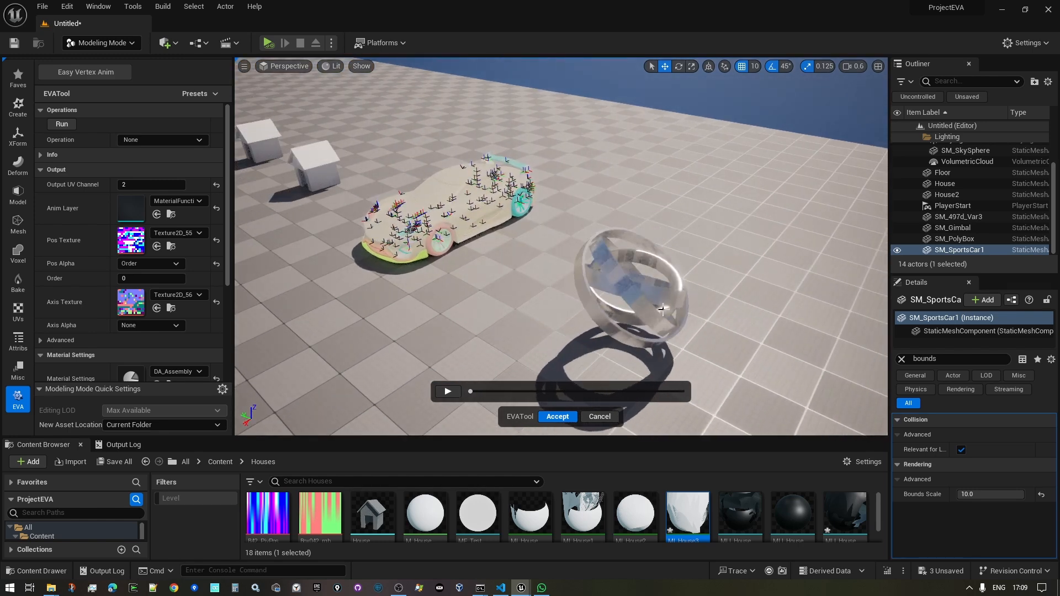
right_drag(656, 316, 673, 273)
key(w)
key(w)
key(w)
key(s)
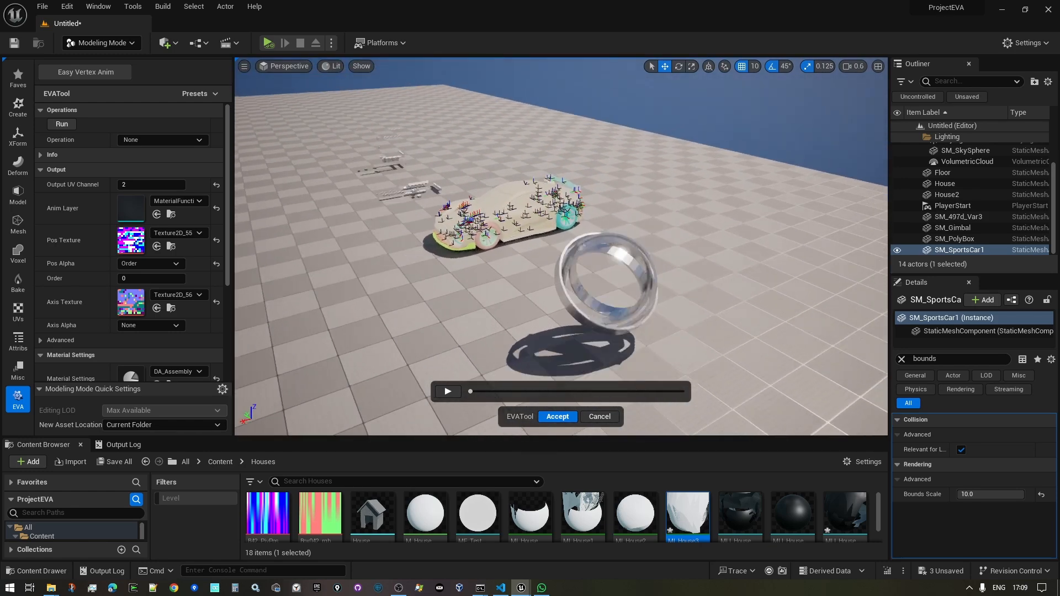